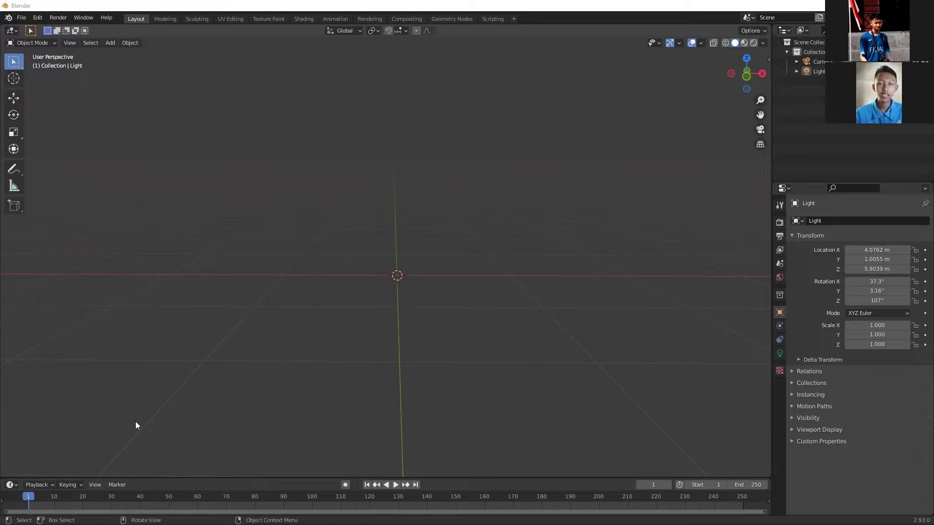
middle_drag(345, 257, 340, 282)
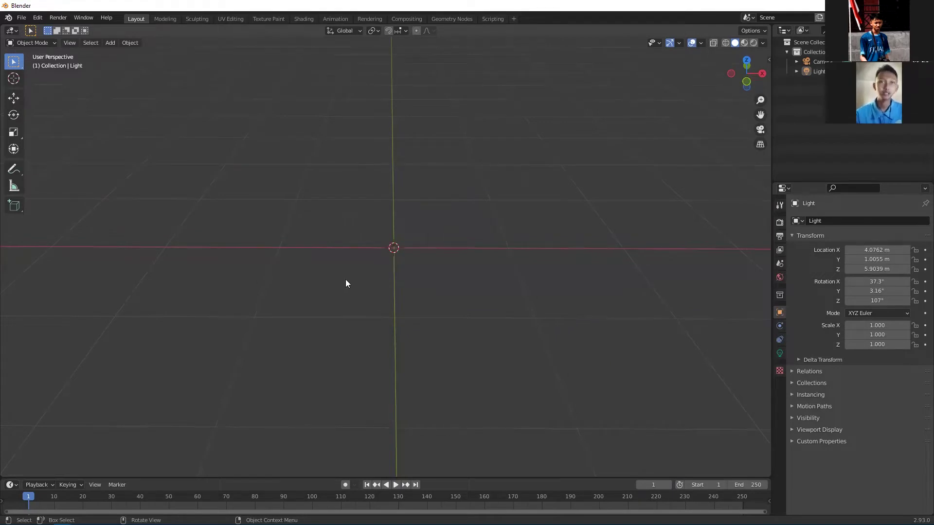
mouse_move(427, 261)
middle_down()
mouse_move(402, 272)
mouse_move(441, 262)
middle_up()
middle_drag(343, 218, 392, 229)
middle_drag(448, 320, 397, 323)
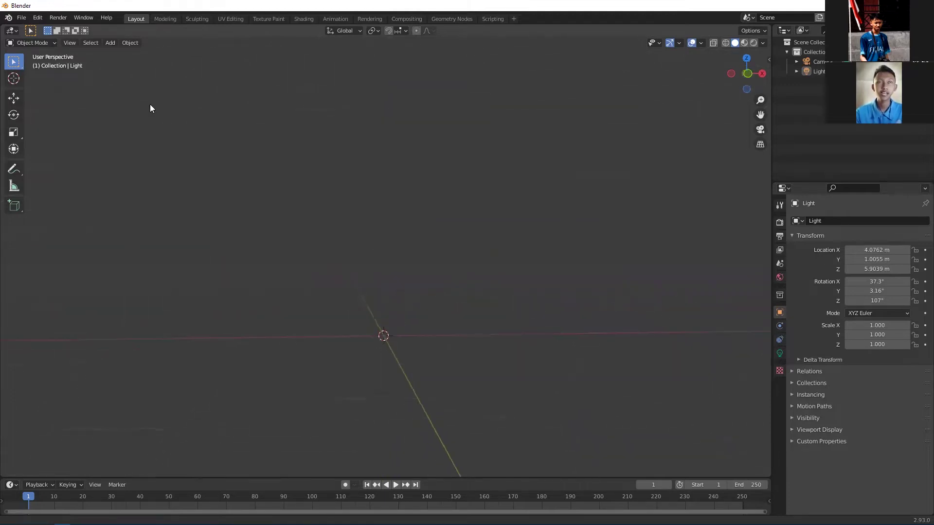
Step: Start a new General file from the splash screen without saving the current changes
click(21, 18)
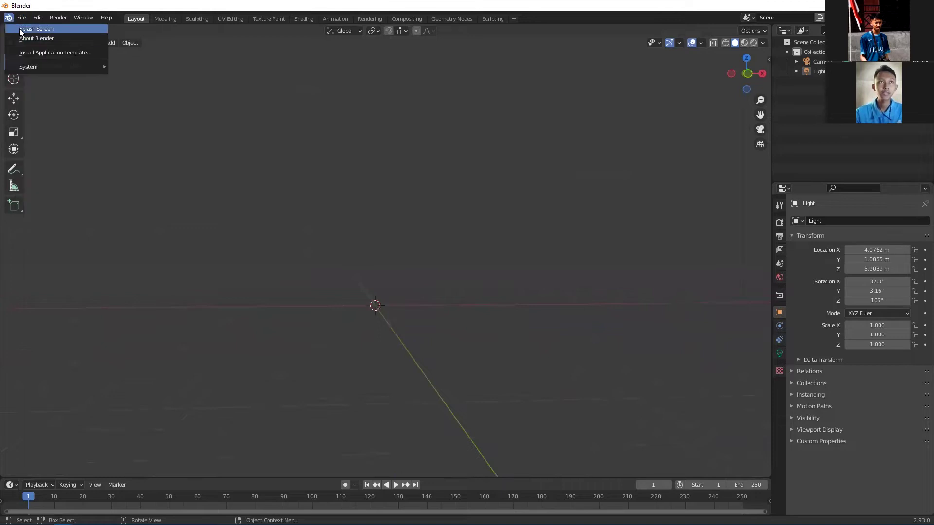
click(20, 29)
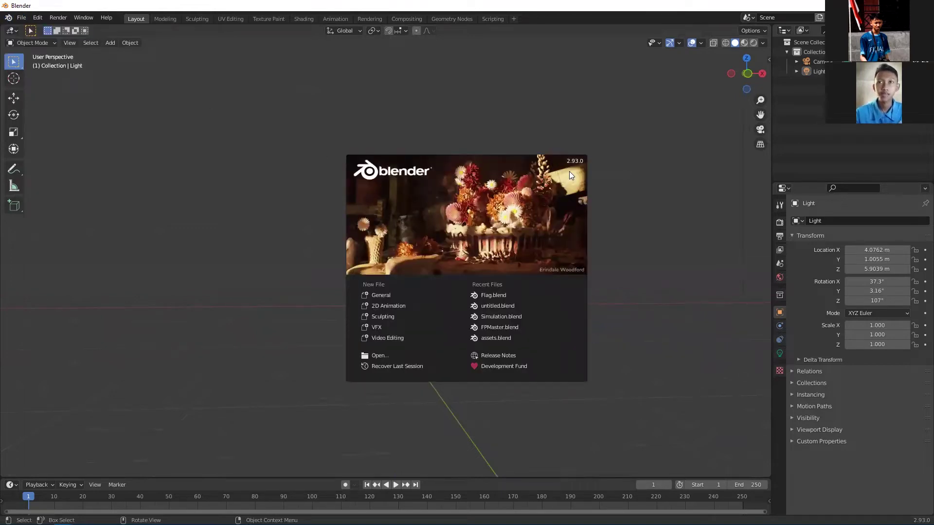
click(389, 295)
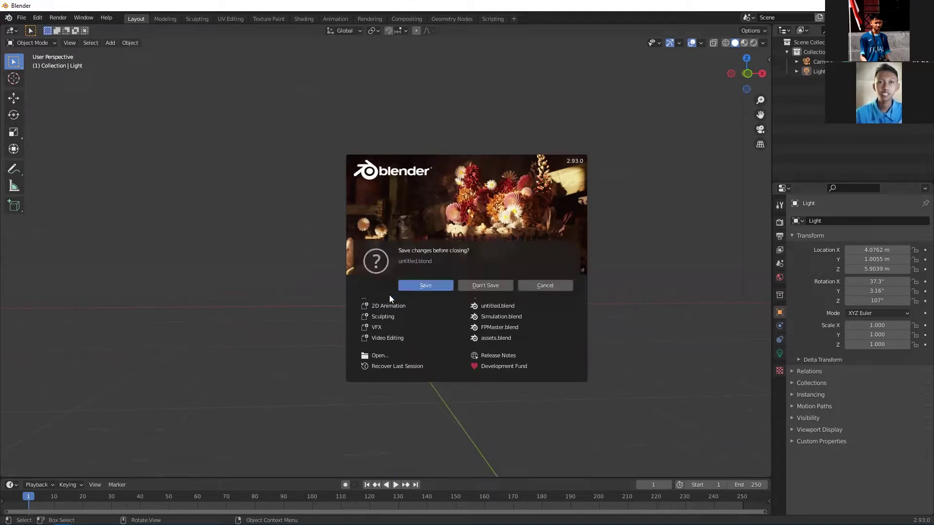
click(483, 284)
Step: Delete the default cube and add a mesh plane at the world origin, then deselect it
middle_drag(459, 275, 402, 250)
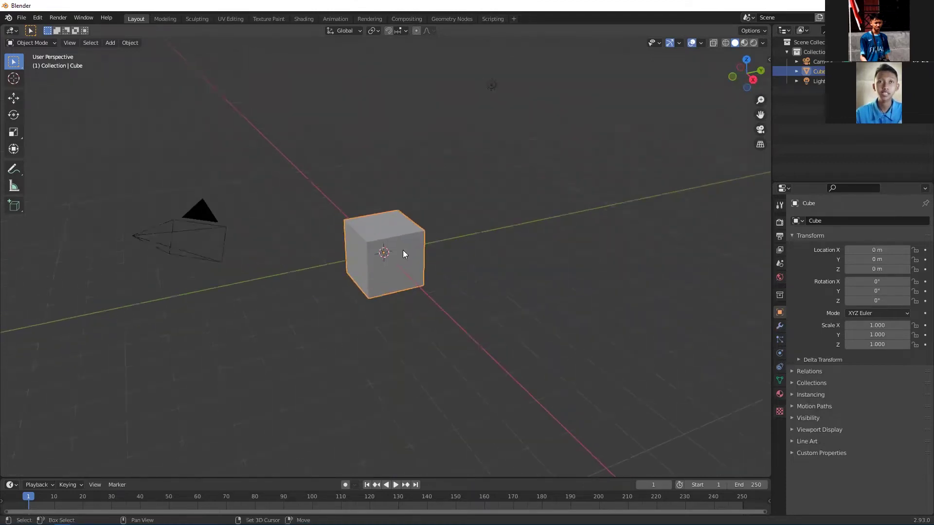
key(Delete)
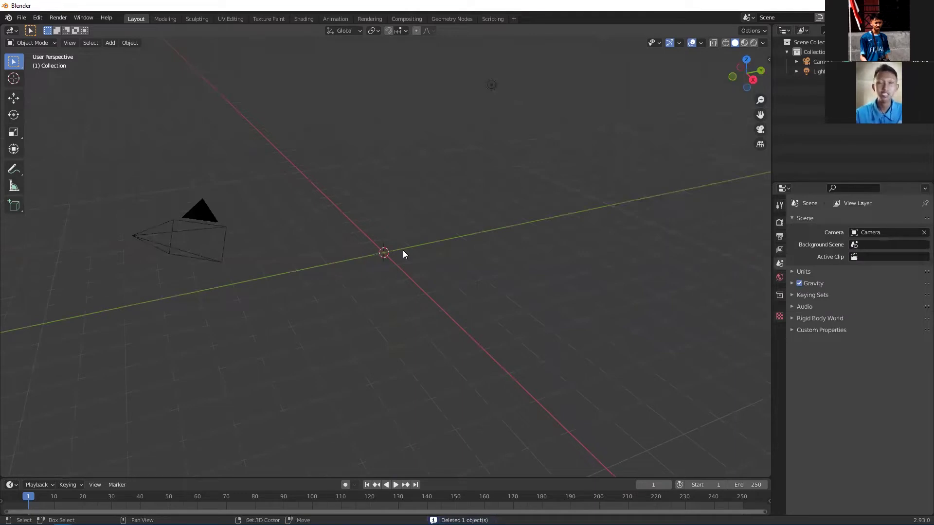
key(shift+a)
mouse_move(403, 249)
click(435, 250)
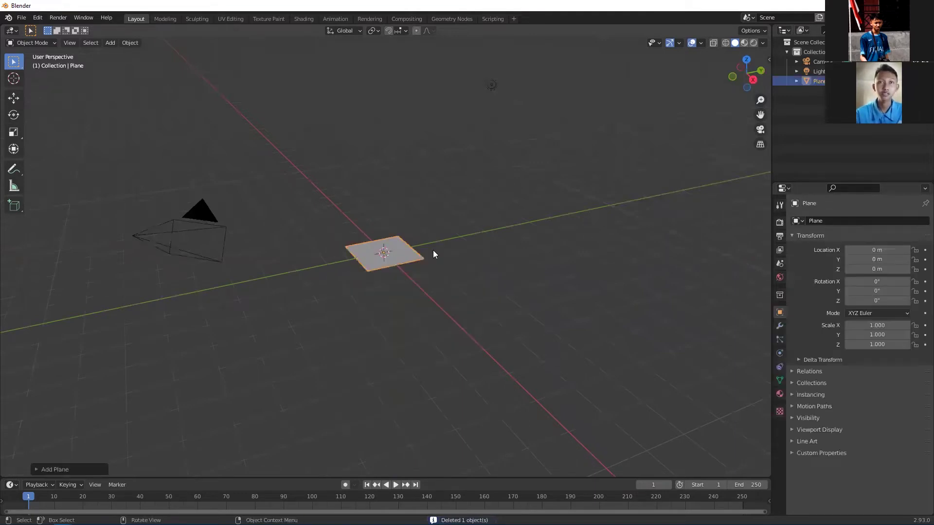
click(415, 221)
click(106, 40)
click(106, 40)
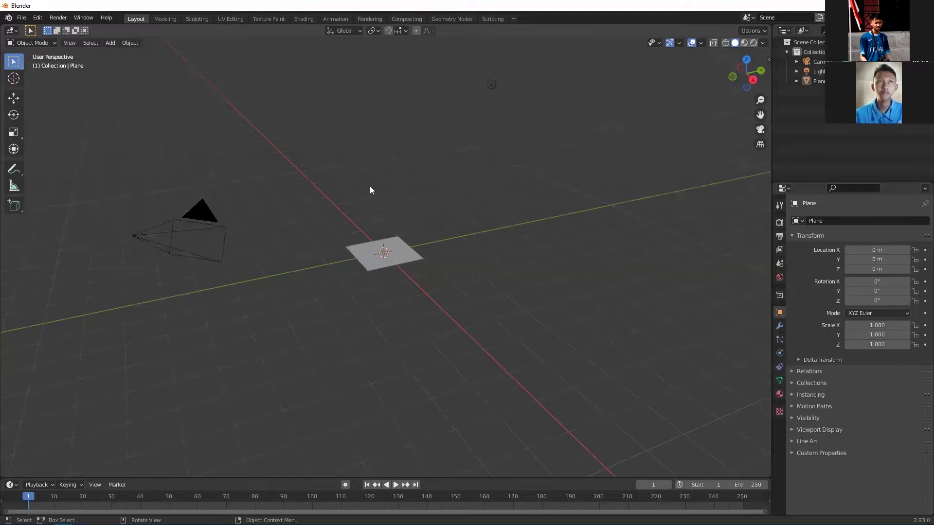
Step: Scale the ground plane up uniformly to about 5.59 and deselect it
click(391, 253)
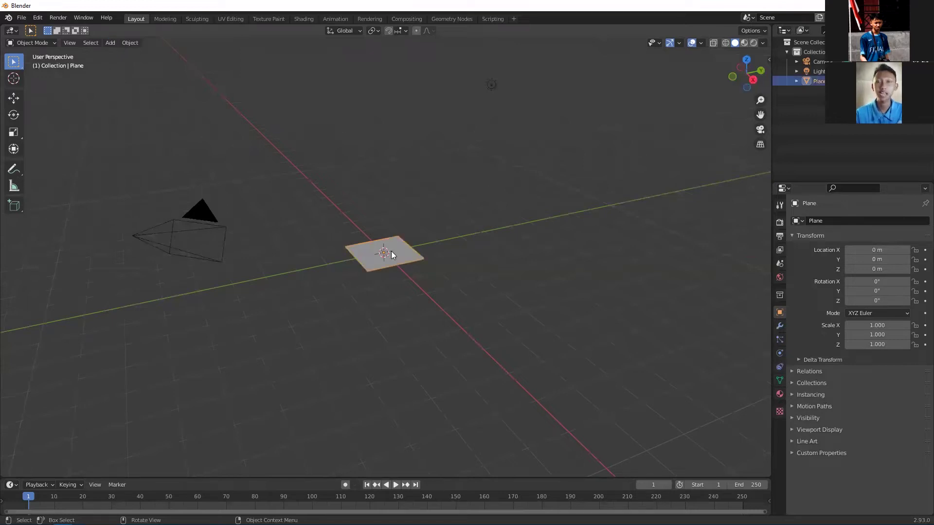
key(s)
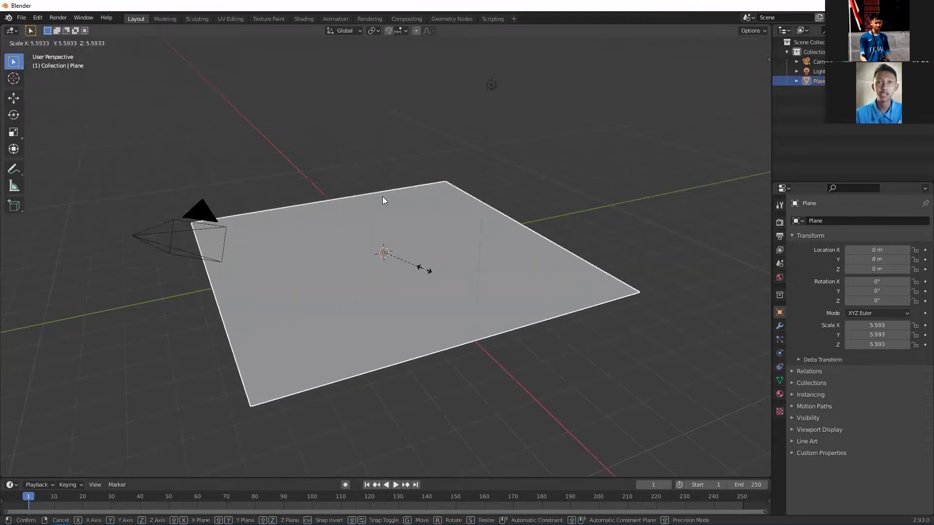
click(417, 267)
click(341, 165)
Step: In front view, place the 3D cursor close to the Z axis about 8.06 m above the ground plane
middle_drag(342, 166, 361, 189)
key(KP_1)
middle_drag(424, 219, 387, 197)
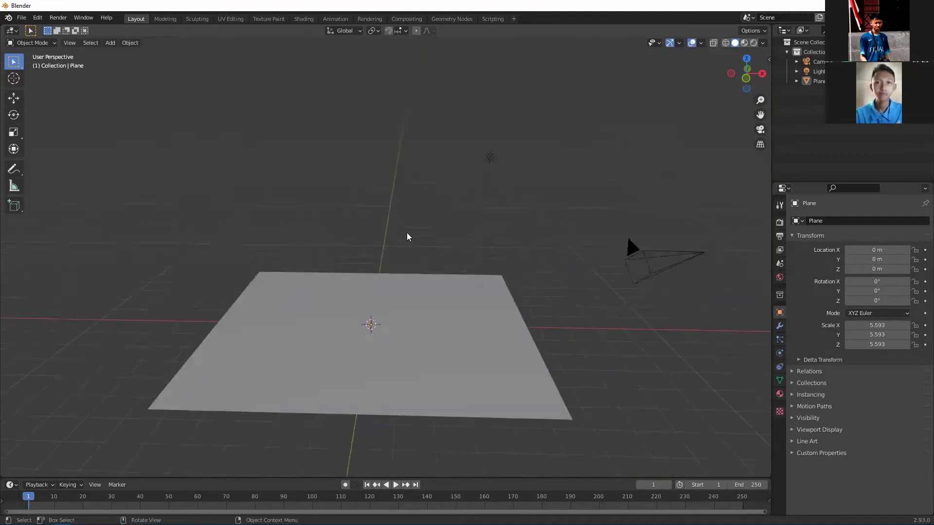
middle_drag(407, 235, 415, 228)
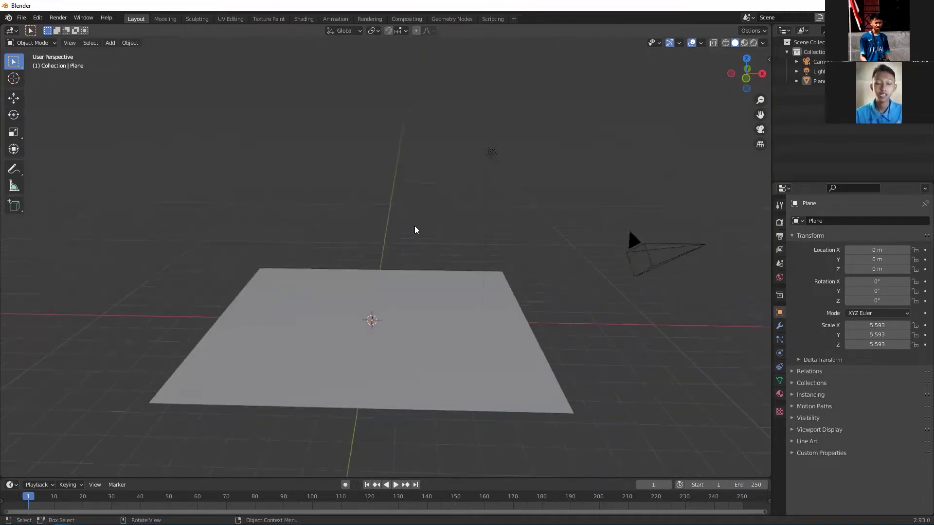
alt+middle_drag(415, 225, 401, 210)
scroll(396, 250, up, 3)
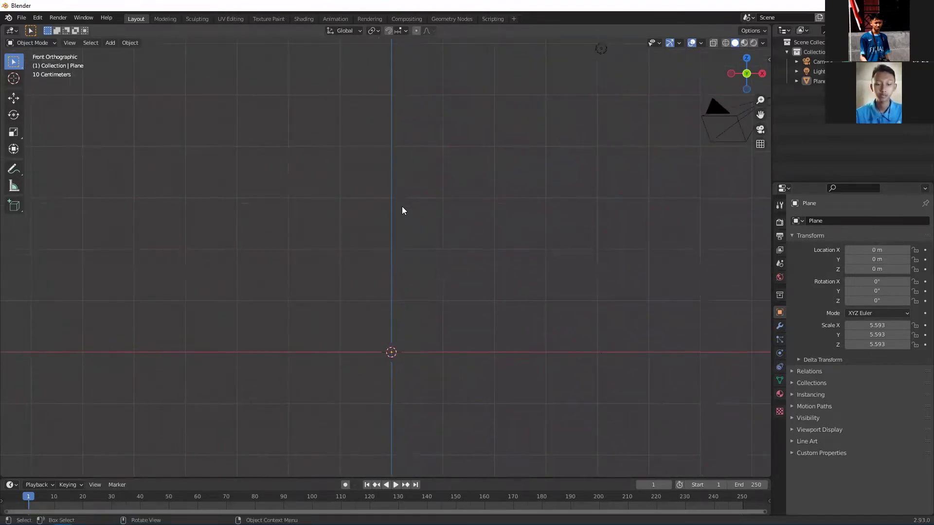
scroll(392, 359, up, 2)
shift+middle_drag(394, 377, 399, 354)
shift+middle_drag(406, 185, 384, 243)
scroll(389, 189, down, 5)
shift+scroll(380, 147, up, 4)
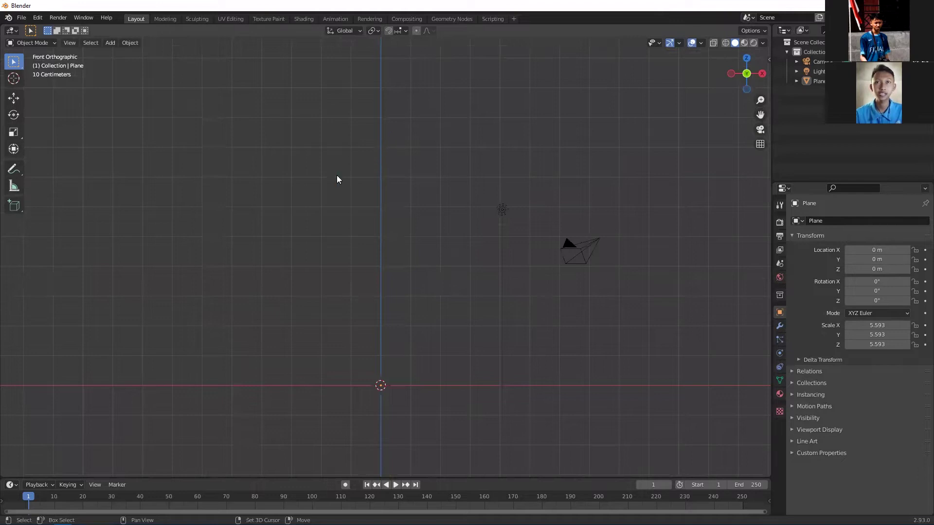
shift+right_click(379, 145)
Step: Add a second plane at the 3D cursor and rotate it 90° about the X axis so it stands upright
shift+middle_drag(387, 132, 386, 158)
scroll(389, 118, up, 4)
shift+scroll(389, 121, up, 4)
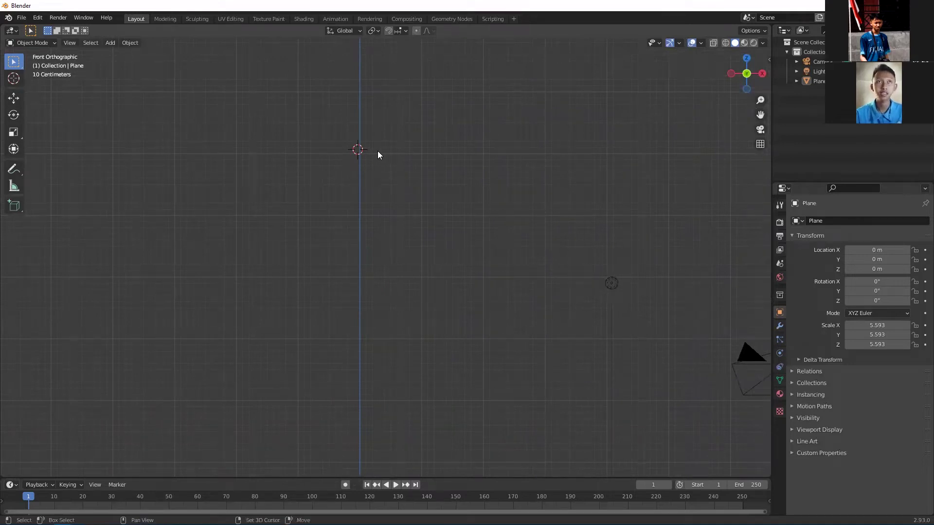
key(shift+a)
click(404, 151)
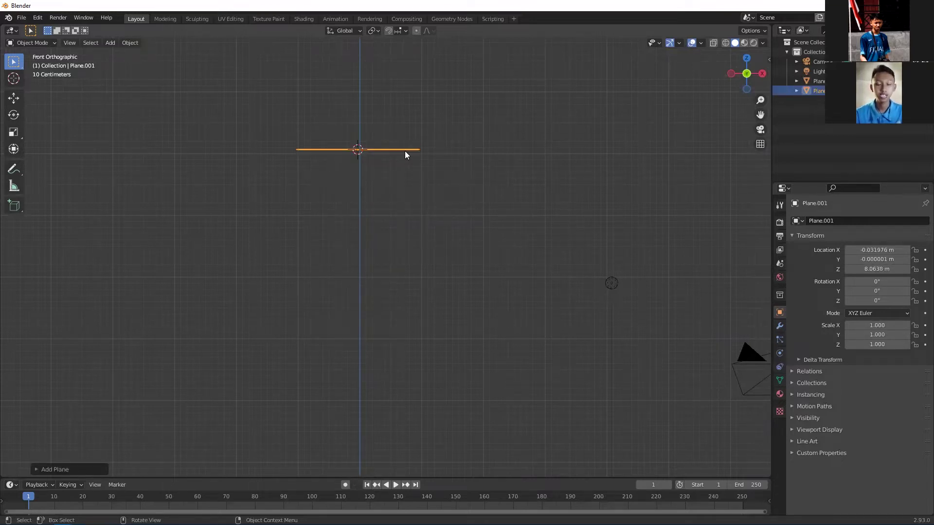
key(r)
key(x)
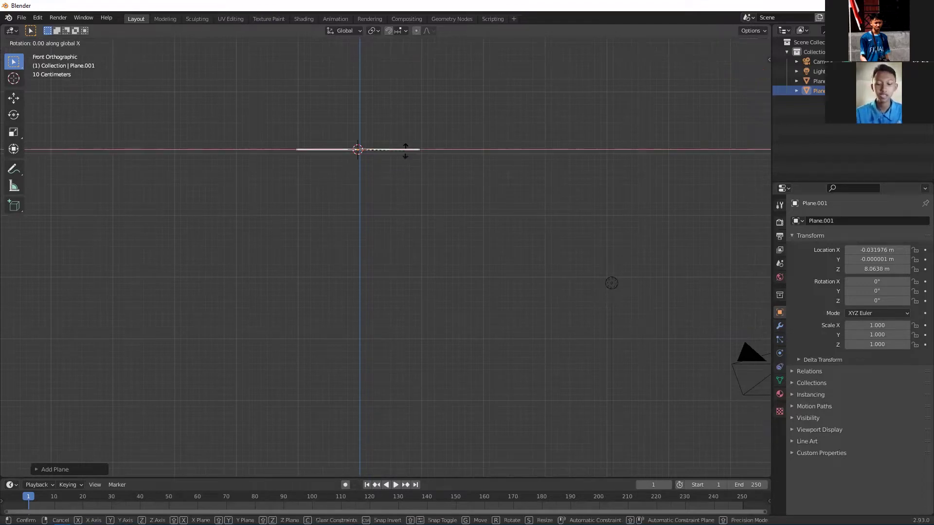
text(90)
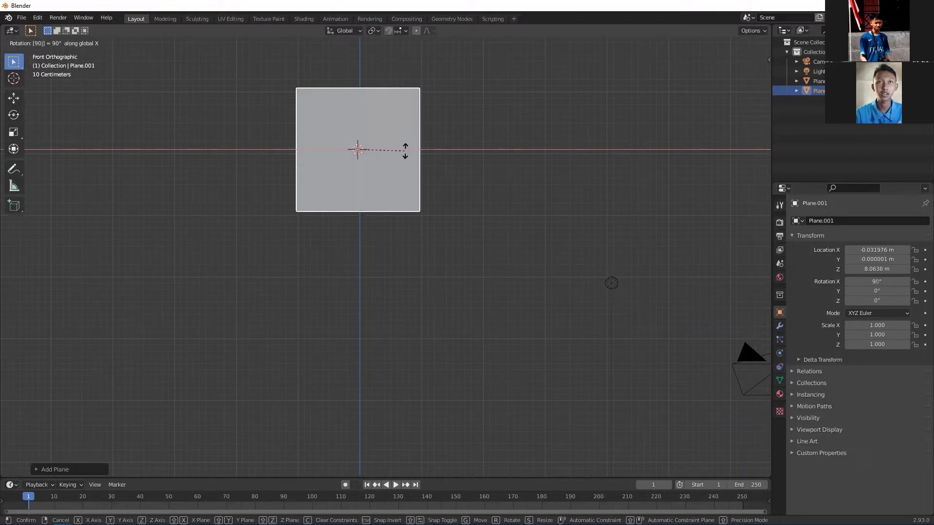
key(Return)
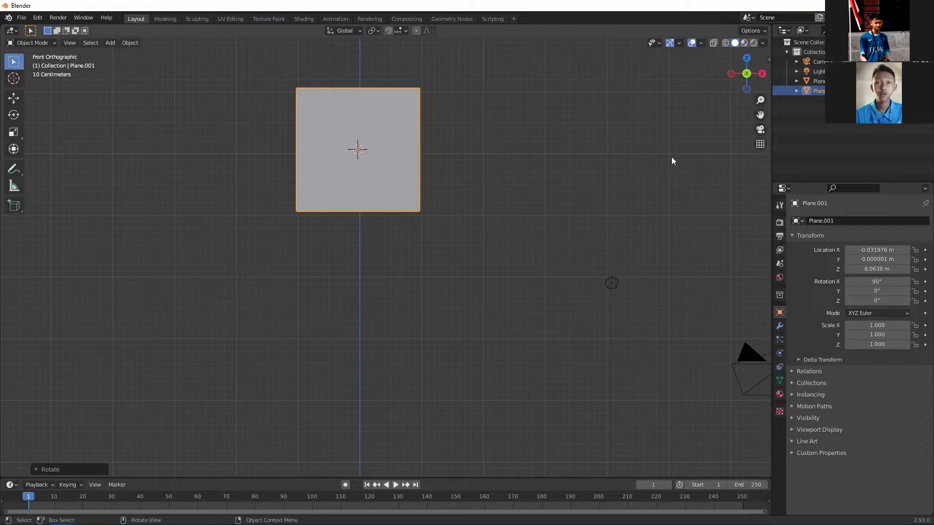
Step: Scale the upright plane to about 0.68 along global Z and about 1.21 along X to form a wide rectangle
key(s)
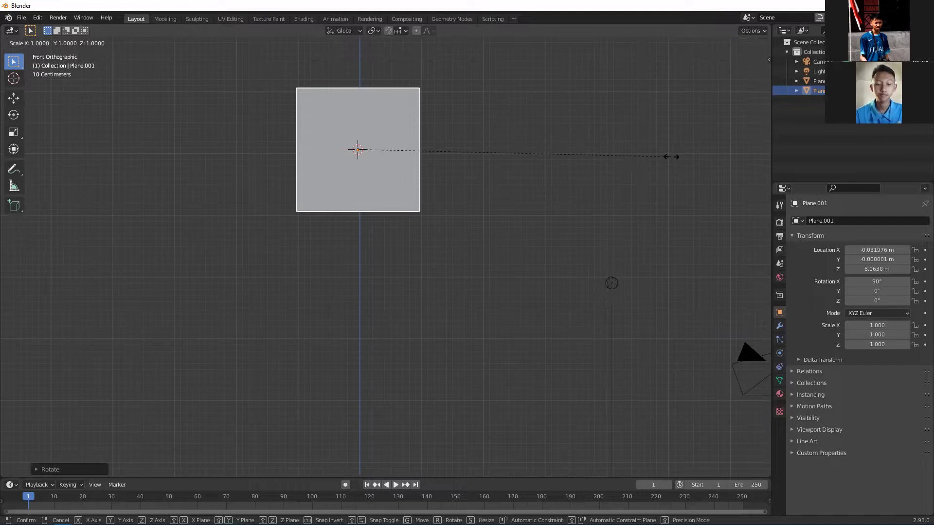
key(z)
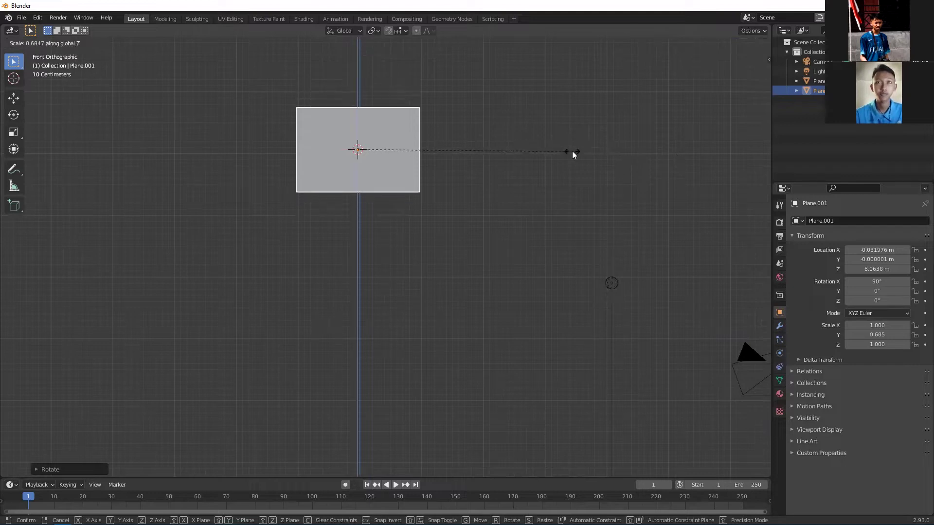
click(572, 151)
key(s)
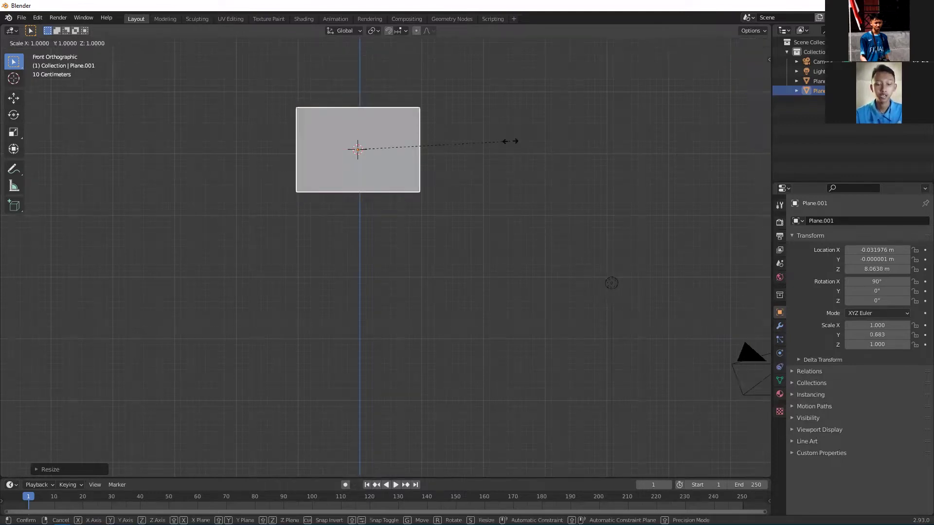
key(x)
click(540, 143)
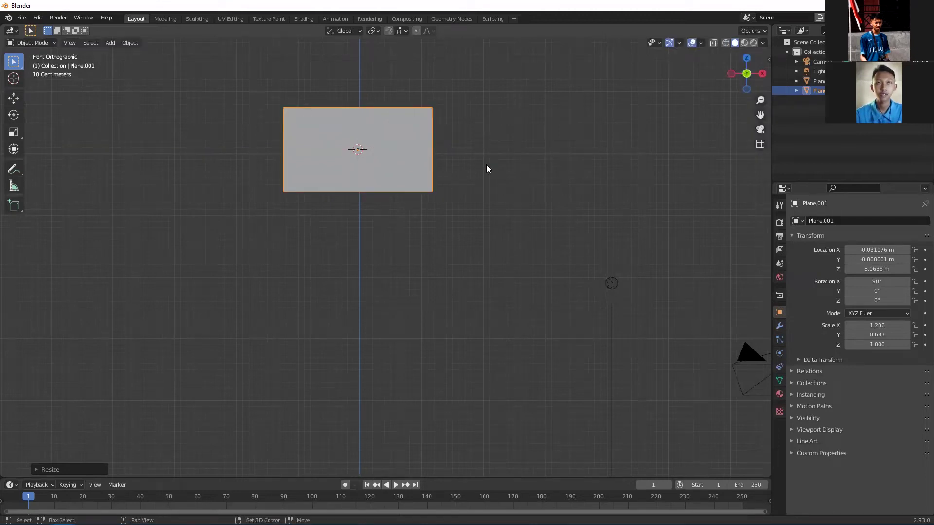
Step: Subdivide the upright rectangle's whole face in Edit Mode
shift+middle_drag(486, 164, 490, 201)
key(Tab)
shift+middle_drag(464, 161, 468, 198)
scroll(437, 194, up, 1)
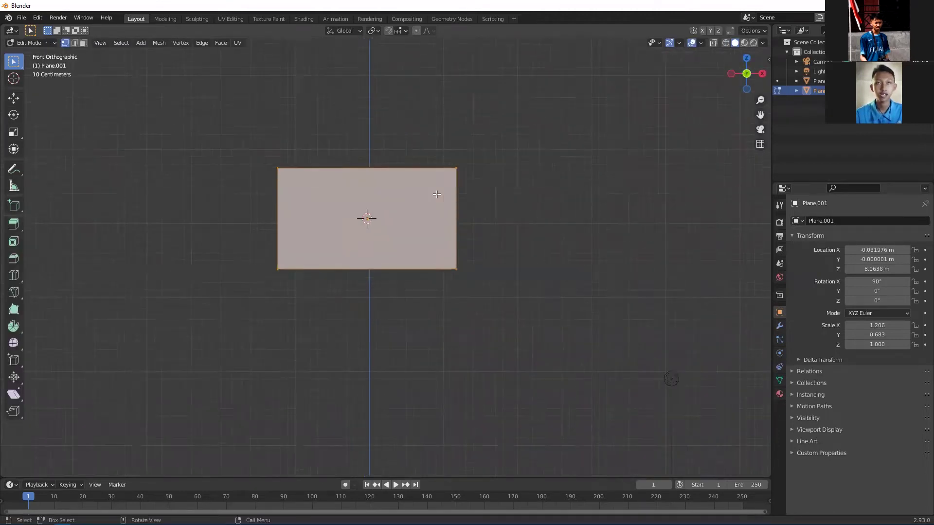
scroll(436, 195, up, 2)
shift+middle_drag(339, 153, 352, 151)
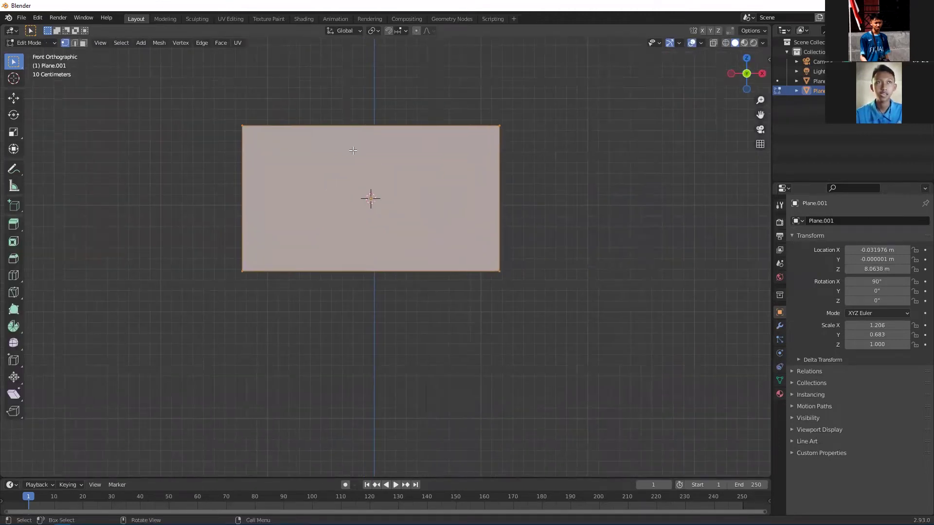
right_click(386, 156)
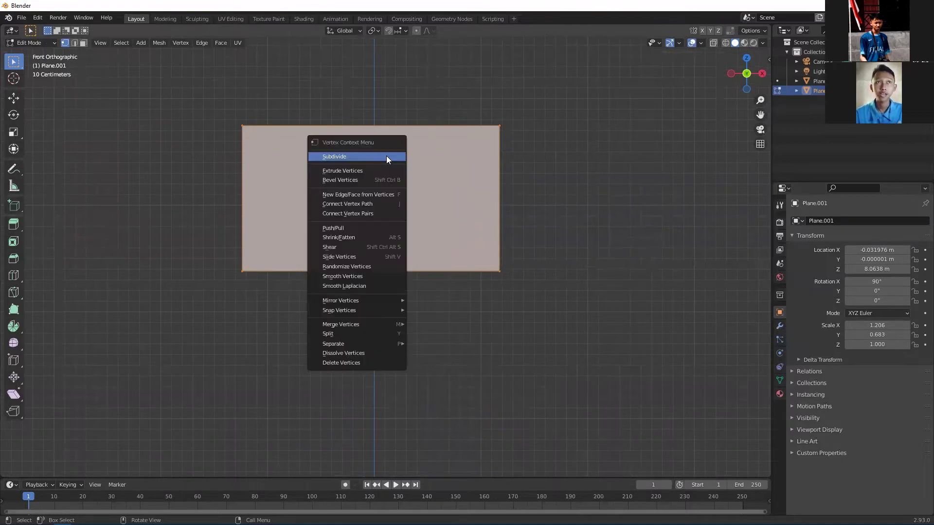
click(386, 155)
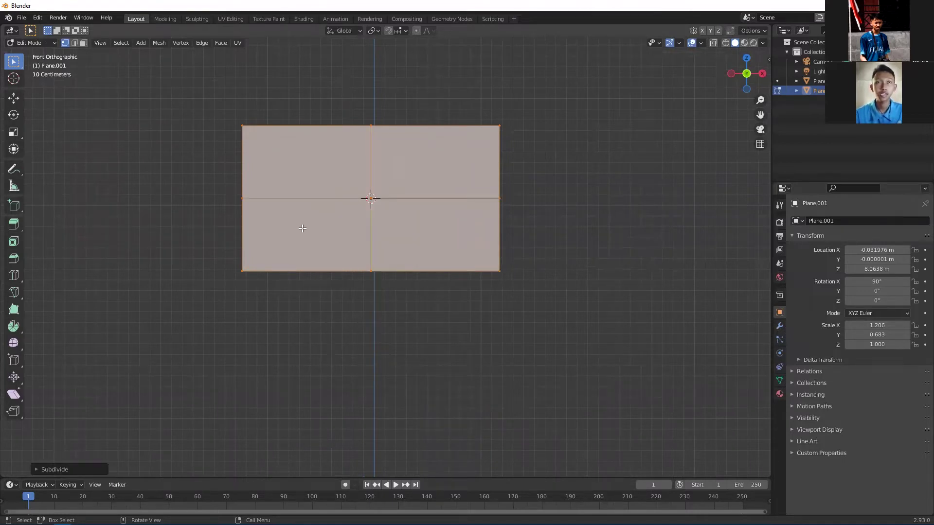
Step: Set the subdivision's number of cuts to 15 and return to Object Mode
click(61, 470)
click(111, 400)
text(10)
key(Return)
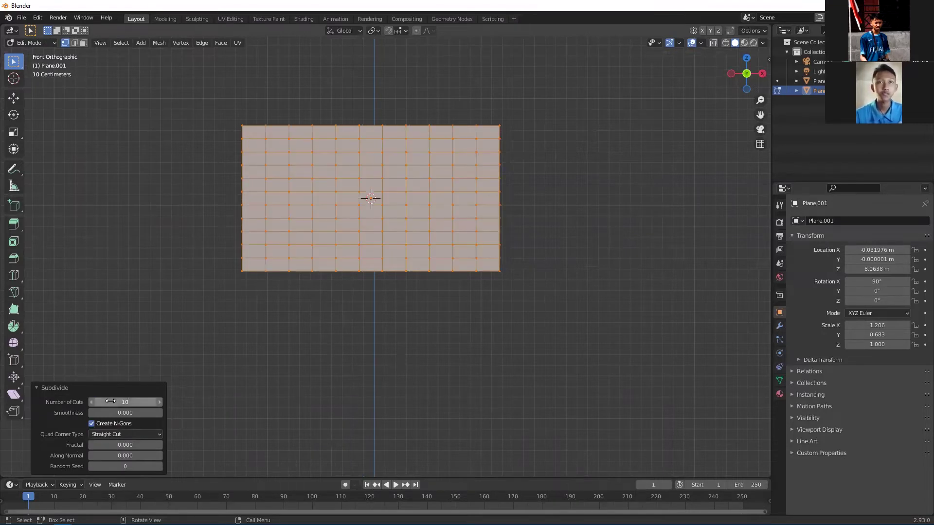
click(111, 400)
text(15)
key(Return)
key(Tab)
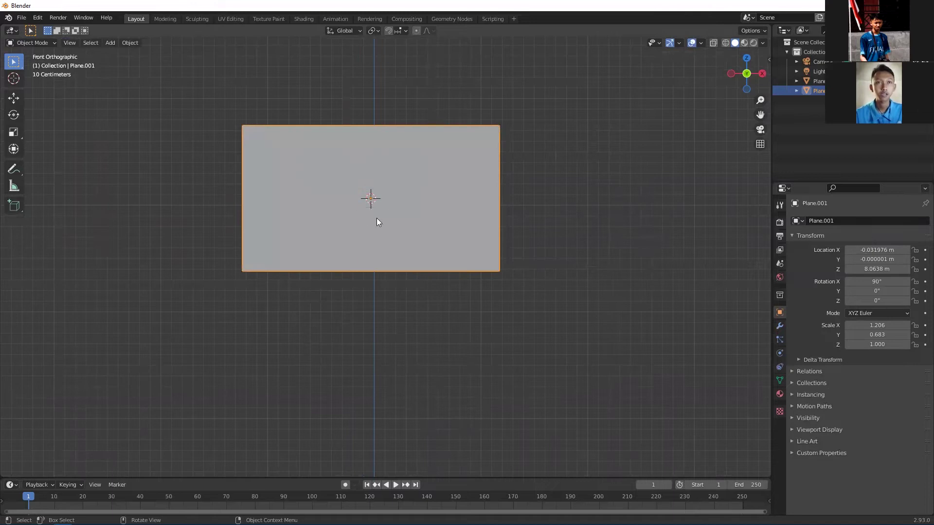
Step: Move the upright plane along the X axis to about X 0.87 m
shift+middle_drag(355, 211, 349, 221)
shift+middle_drag(406, 219, 389, 217)
key(g)
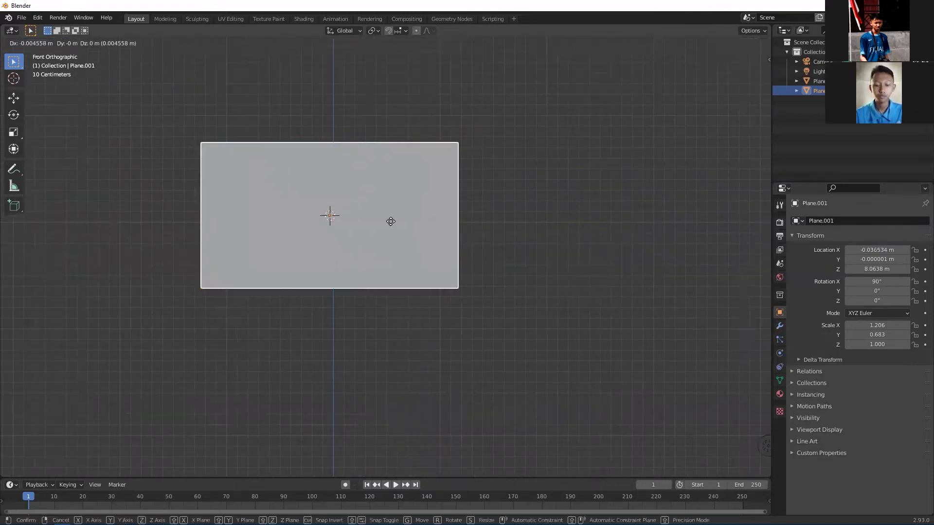
key(x)
click(476, 225)
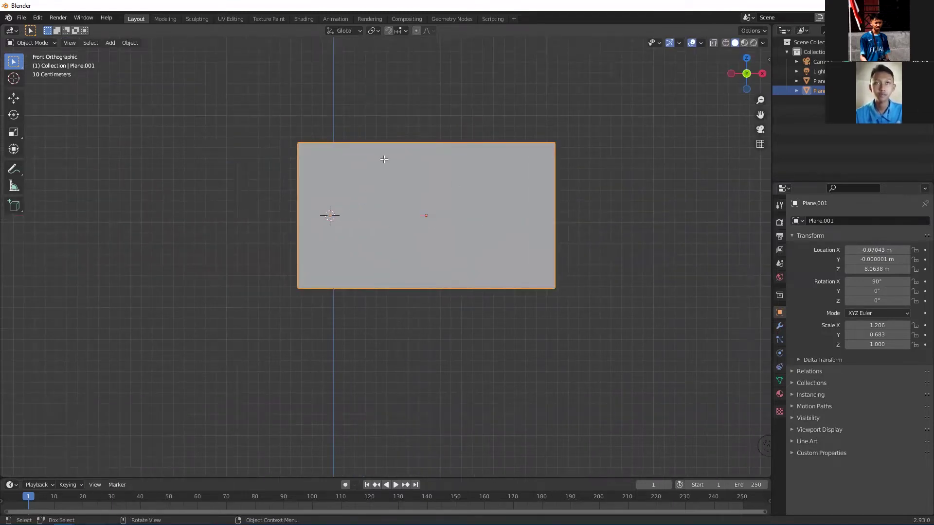
Step: In Edit Mode, select the two uppermost and two lowest vertices along the flag's left edge
key(Tab)
shift+middle_drag(331, 140, 315, 161)
scroll(362, 226, up, 4)
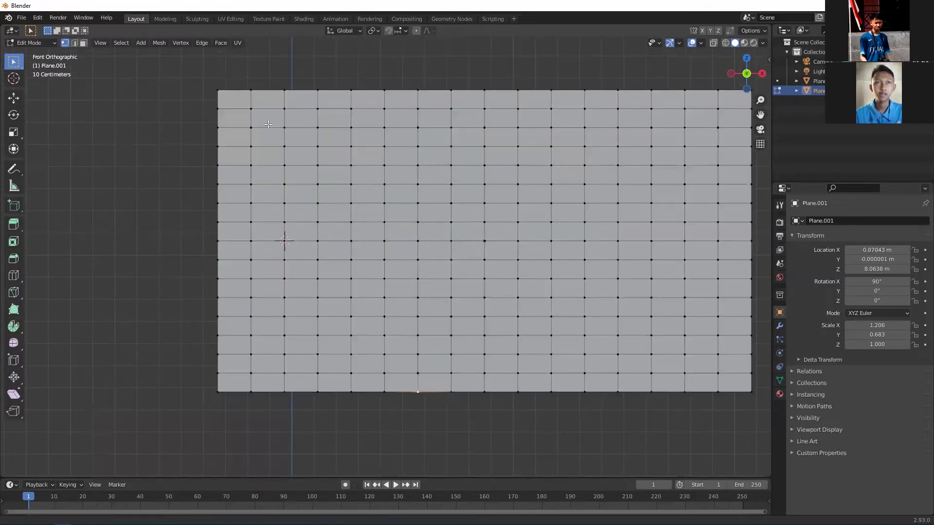
shift+middle_drag(217, 88, 254, 114)
shift+middle_drag(367, 171, 340, 164)
shift+middle_drag(228, 111, 243, 108)
scroll(243, 108, up, 1)
shift+middle_drag(213, 80, 224, 89)
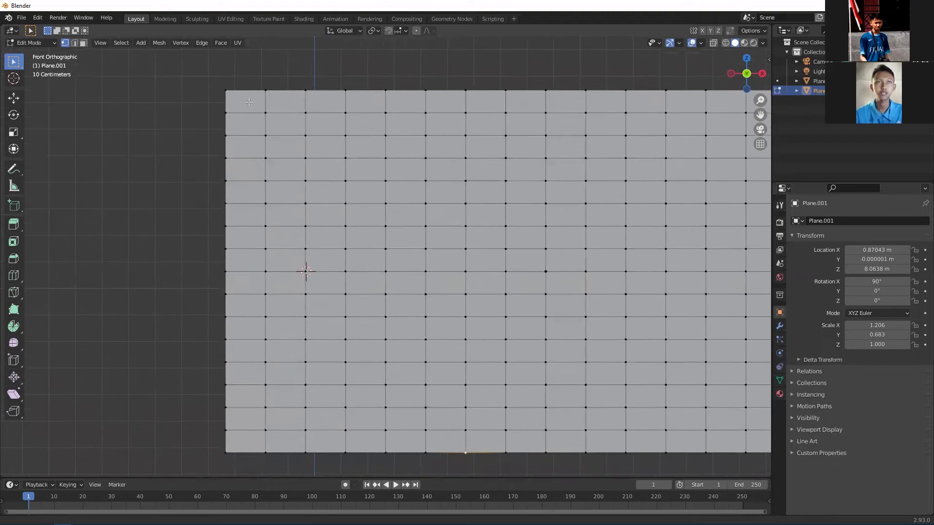
click(228, 98)
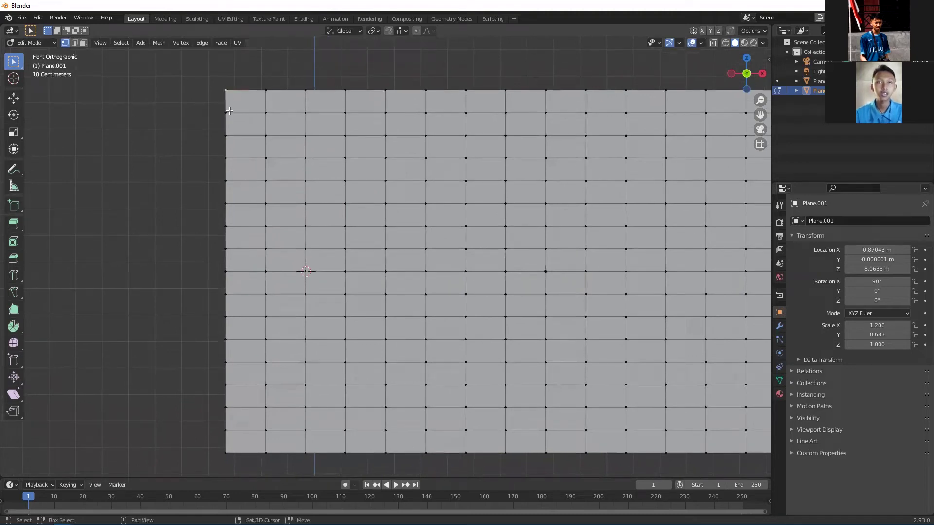
scroll(272, 160, down, 3)
shift+middle_drag(277, 169, 278, 162)
scroll(272, 132, up, 3)
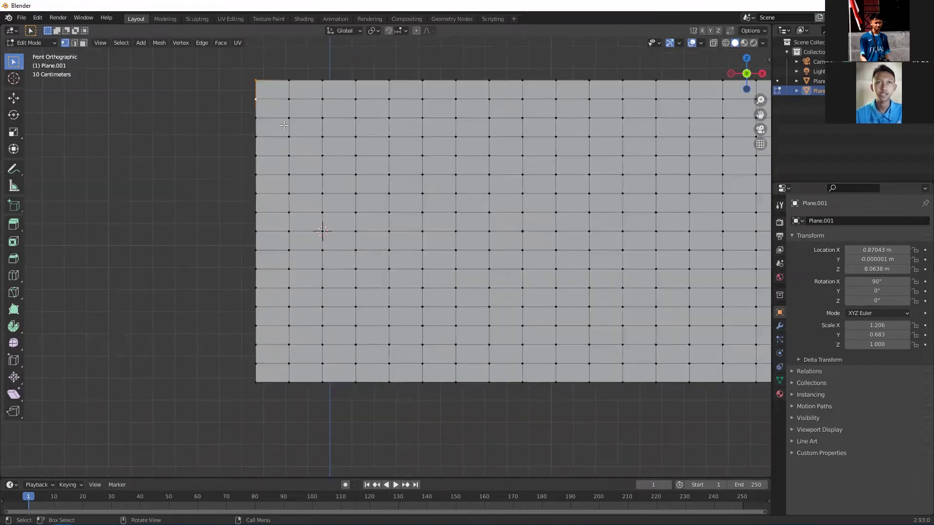
shift+drag(271, 132, 272, 135)
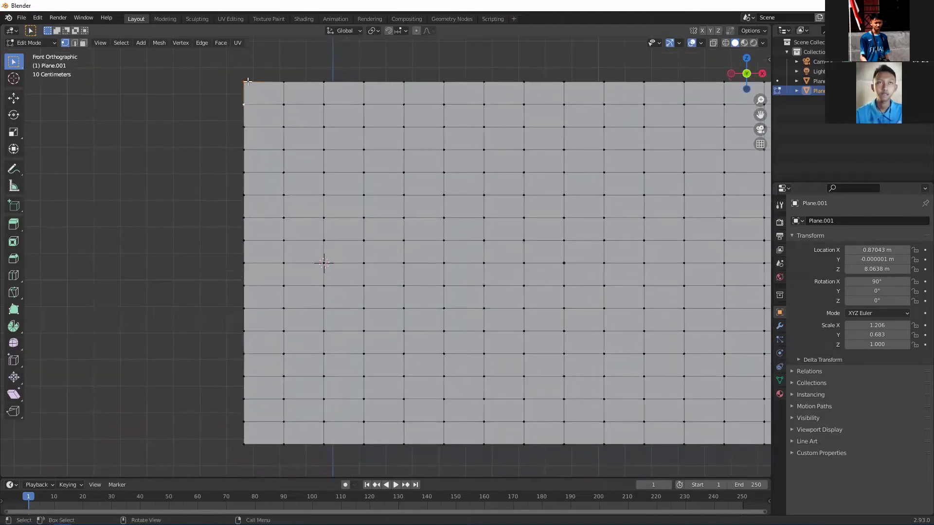
shift+middle_drag(249, 124, 250, 107)
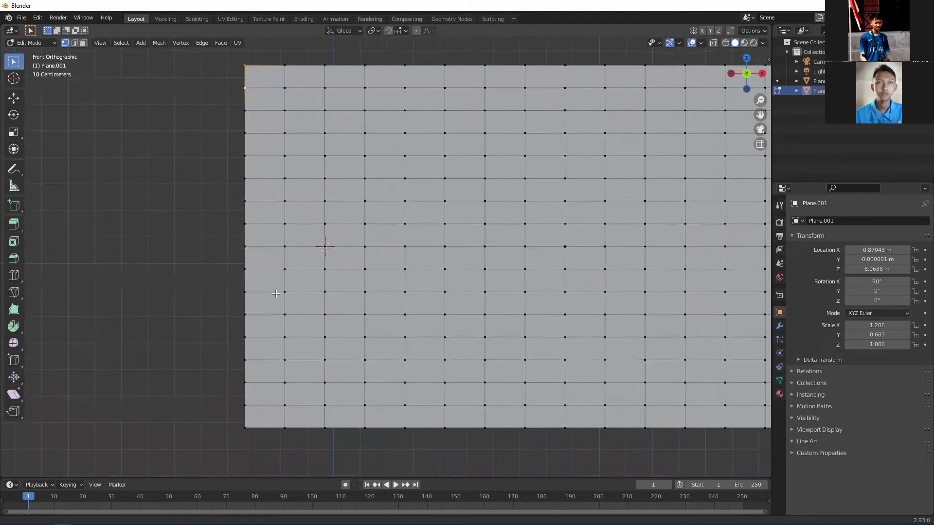
shift+middle_drag(457, 388, 363, 370)
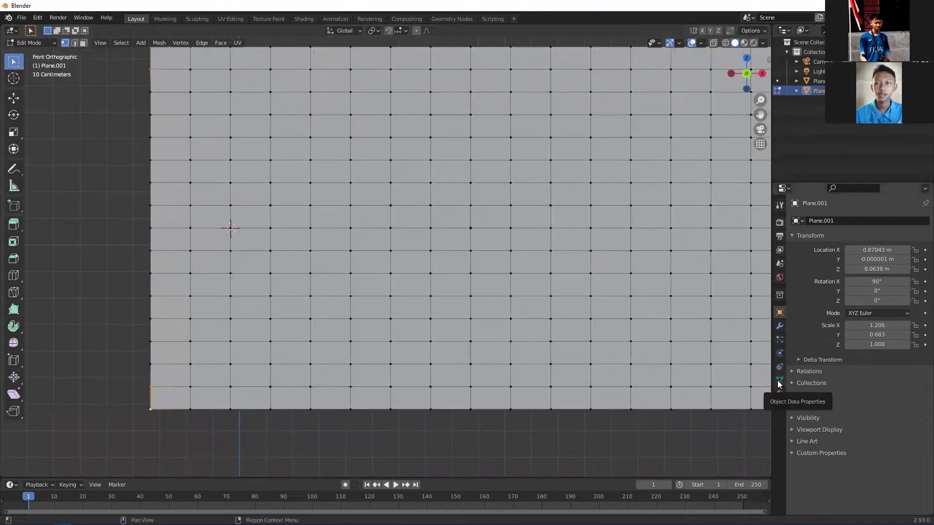
Step: Create a vertex group named Flag Group, assign the selected corner vertices to it, and return to Object Mode
click(779, 380)
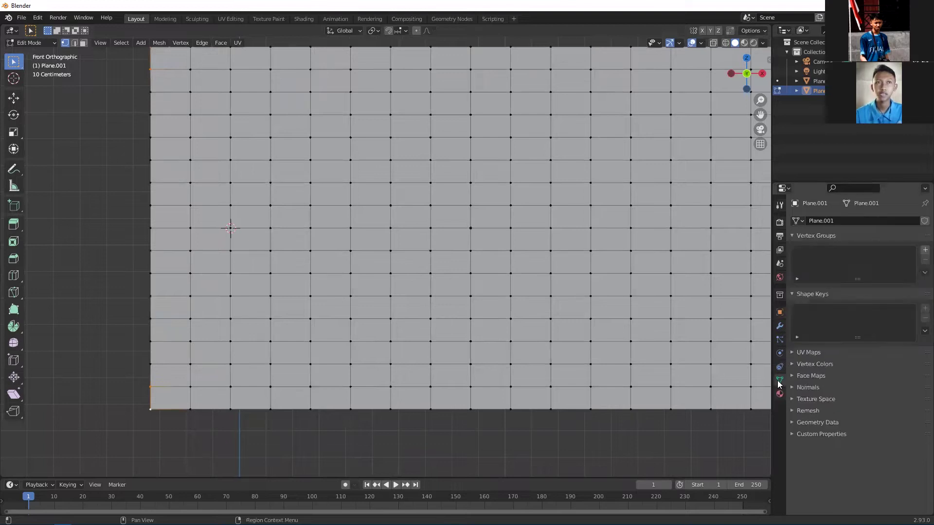
click(924, 250)
double_click(816, 252)
text(Fka)
key(BackSpace)
key(BackSpace)
text(lag Group)
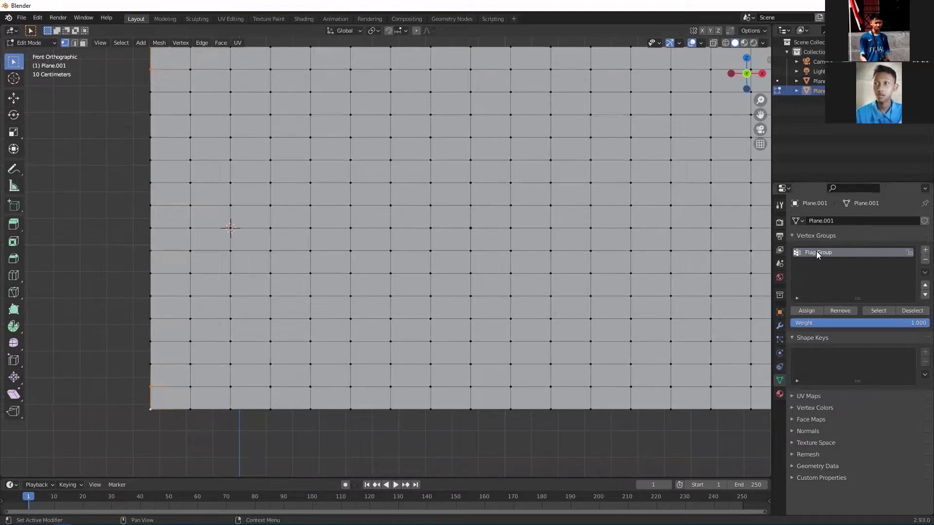
key(Return)
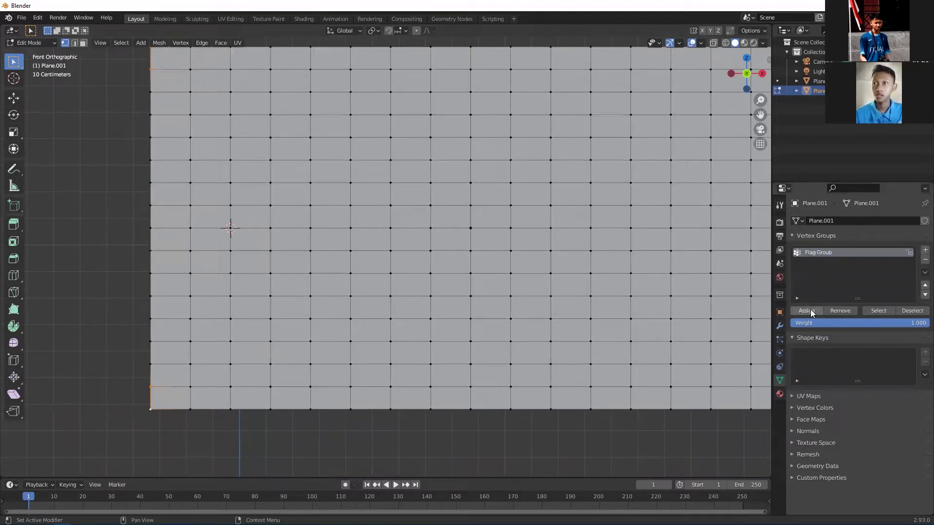
scroll(504, 220, down, 3)
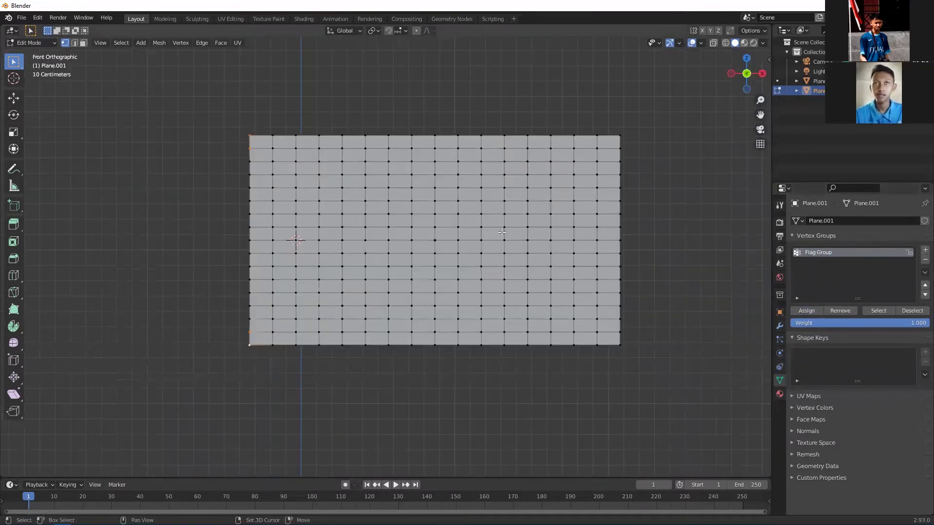
shift+middle_drag(504, 220, 501, 232)
key(Tab)
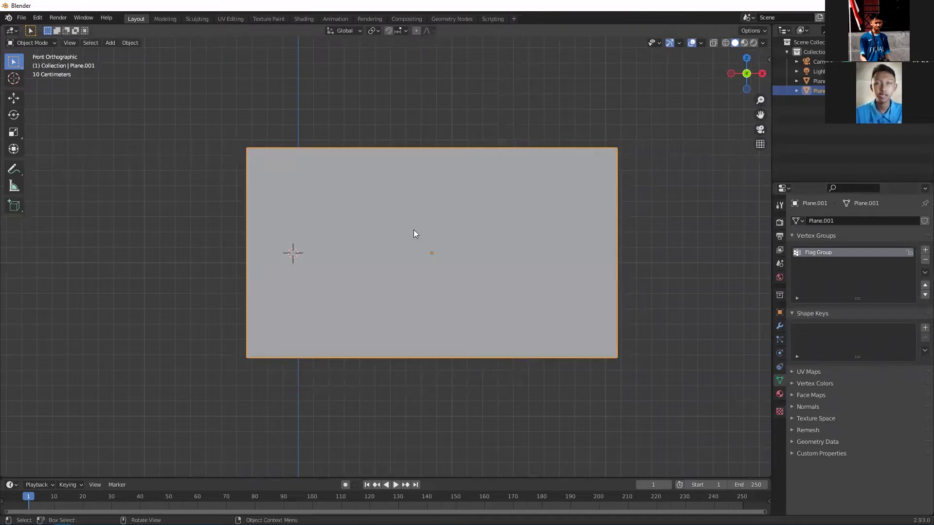
Step: Add Cloth physics to the flag and set its Quality Steps to 10
click(778, 357)
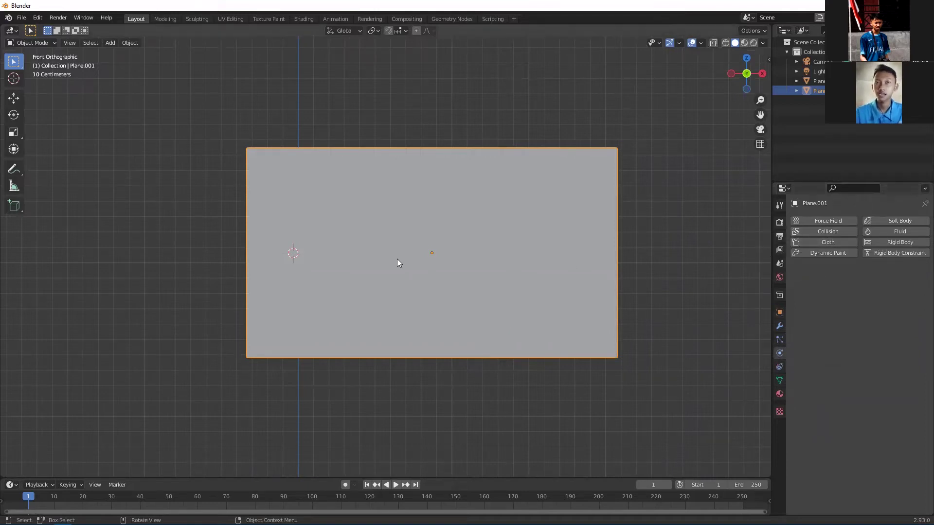
shift+middle_drag(495, 264, 495, 270)
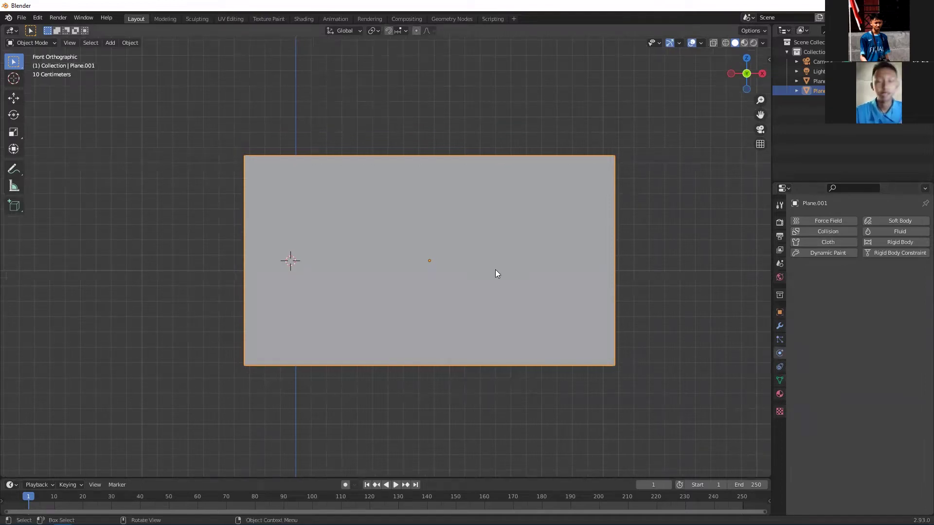
click(806, 242)
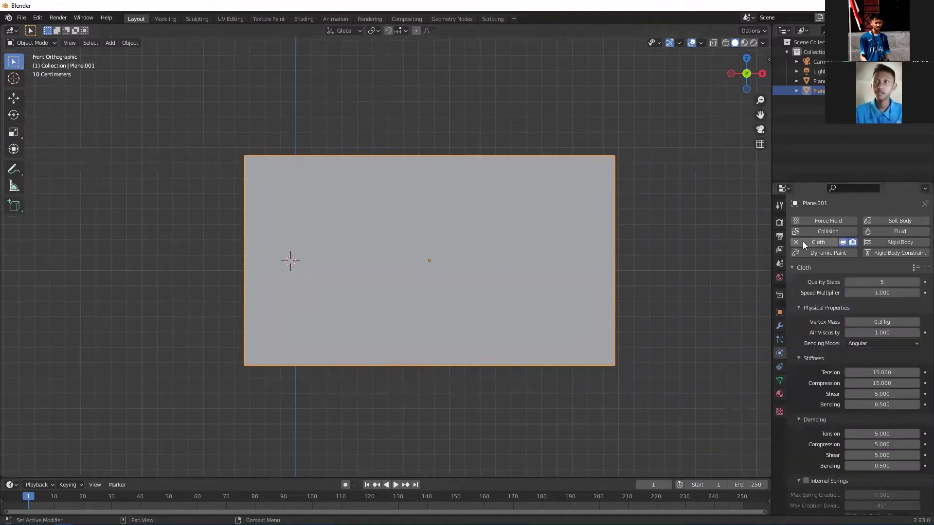
click(883, 283)
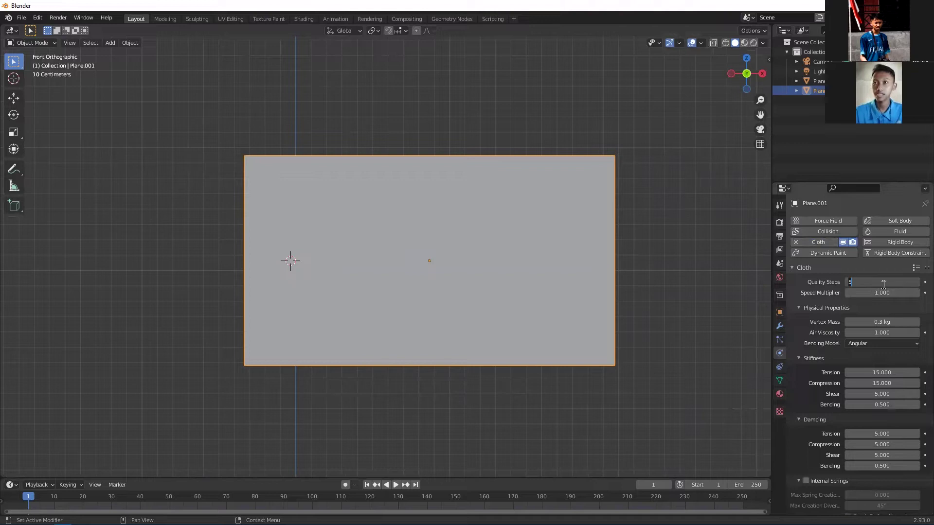
text(10)
key(Return)
click(806, 269)
click(804, 268)
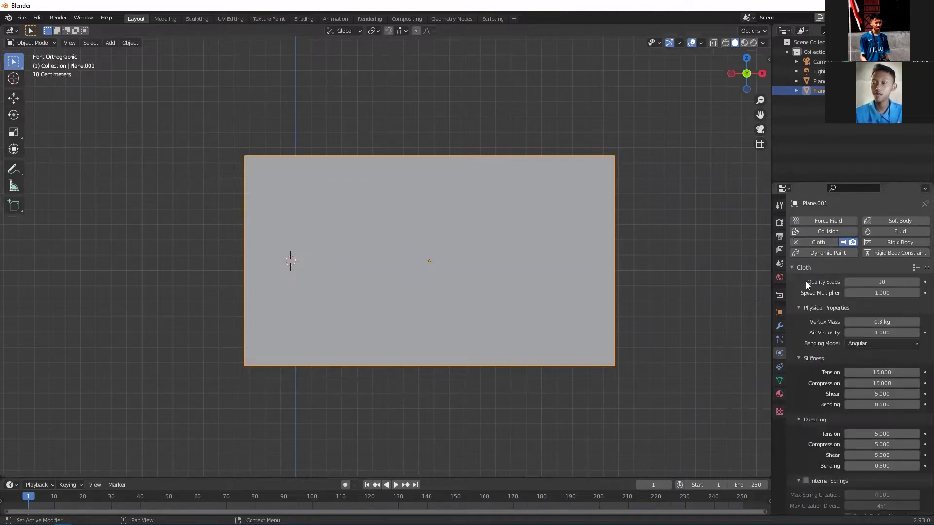
Step: Set the cloth's Pin Group to Flag Group in the Shape settings
click(808, 307)
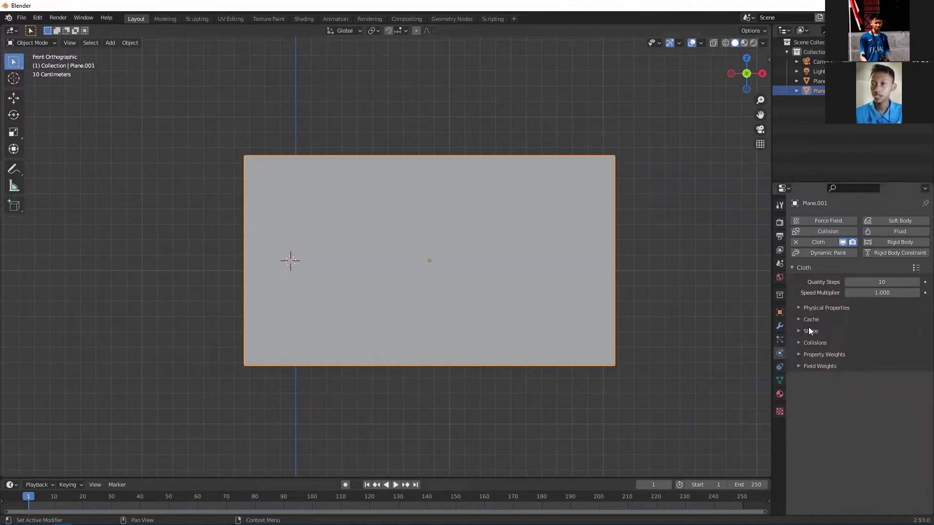
click(810, 330)
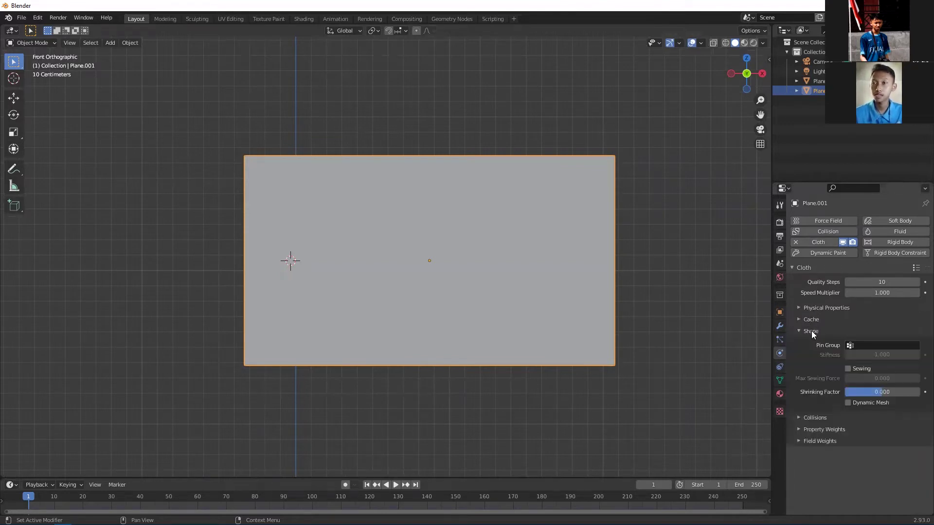
click(860, 344)
click(846, 360)
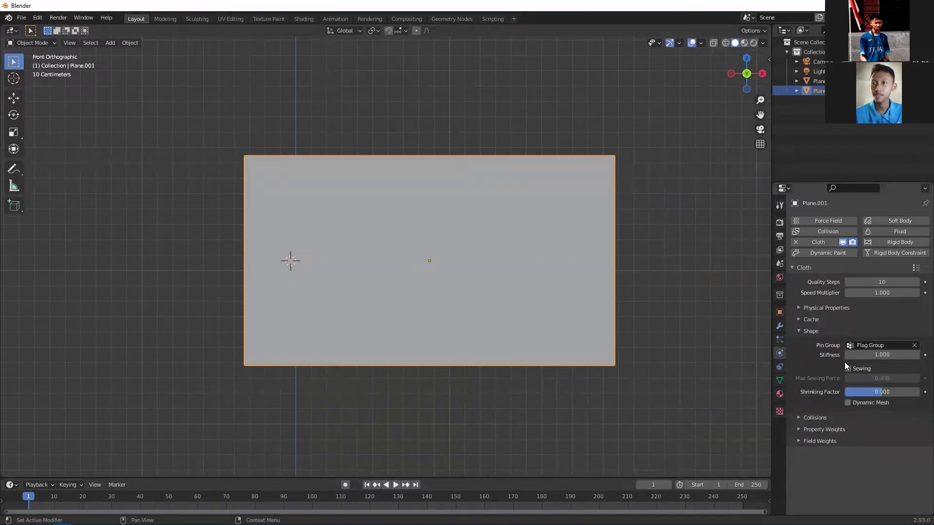
shift+middle_drag(539, 320, 583, 316)
Step: Set the cloth's collision Quality to 5
click(813, 417)
scroll(813, 420, down, 3)
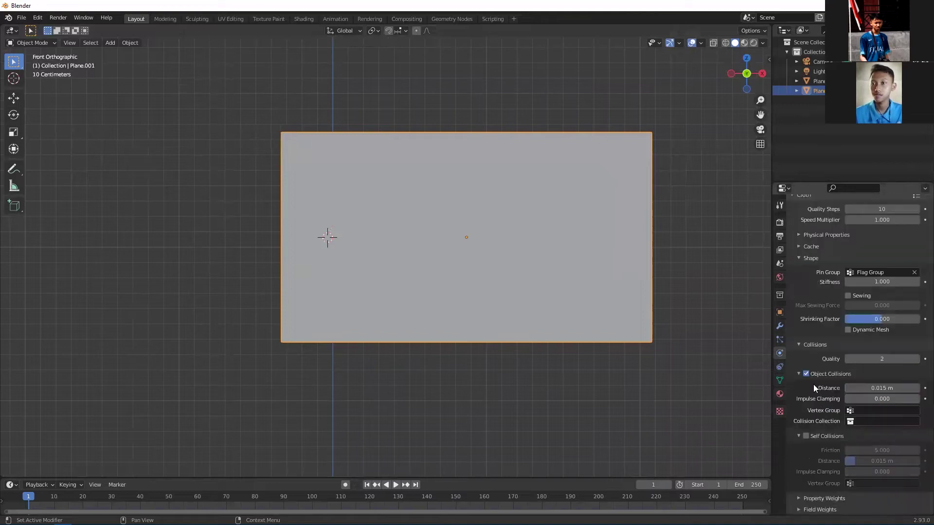
shift+middle_drag(554, 341, 539, 324)
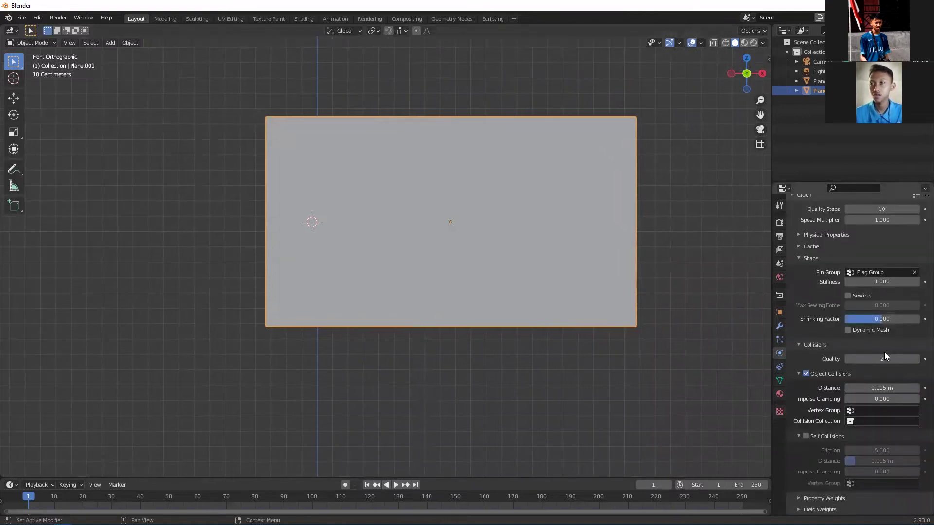
text(5)
key(Return)
click(661, 274)
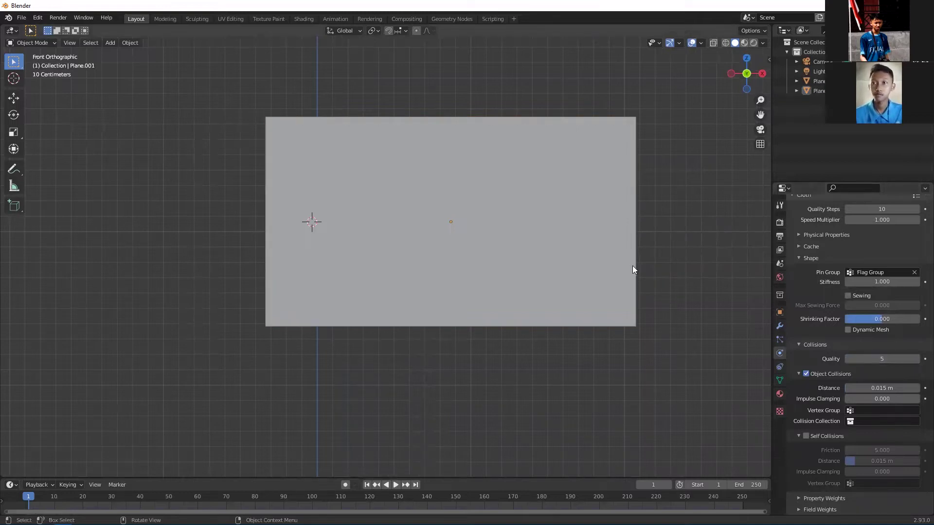
click(857, 411)
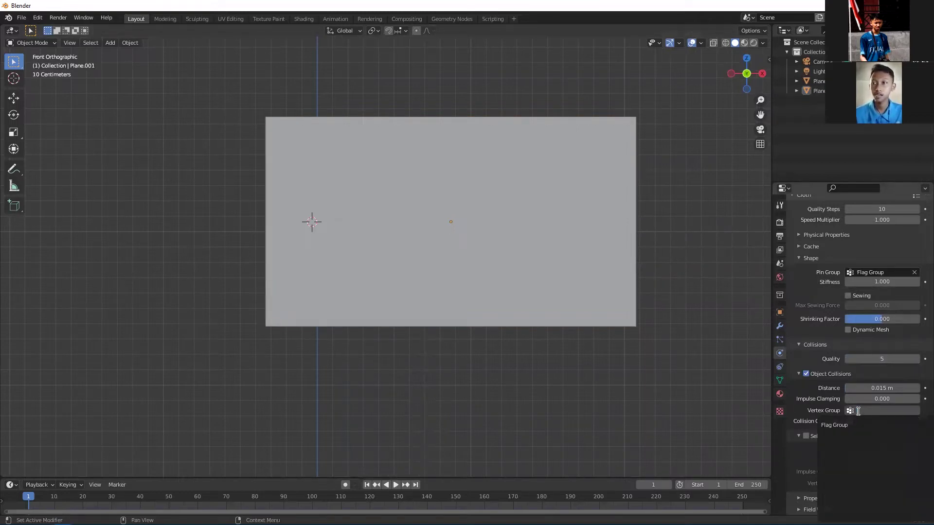
Step: Enlarge the timeline area and reveal its channel list
scroll(587, 287, down, 5)
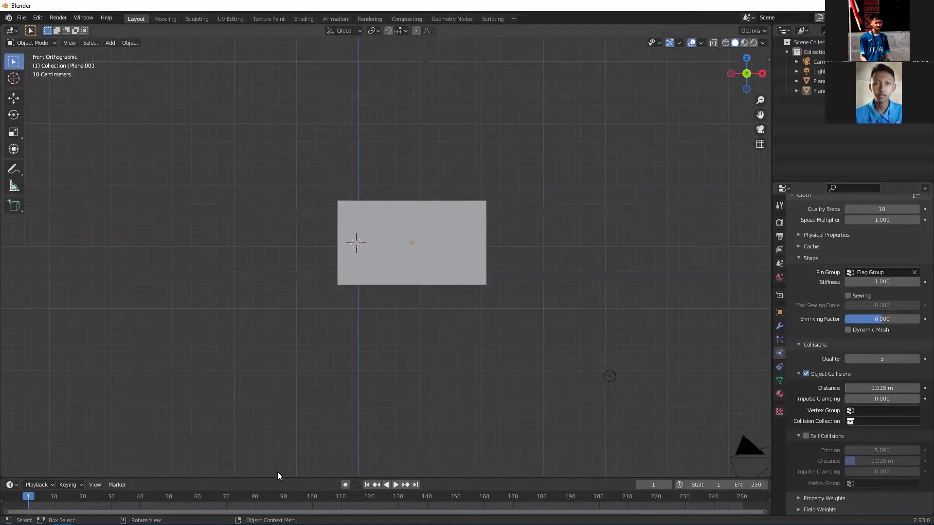
drag(277, 477, 281, 417)
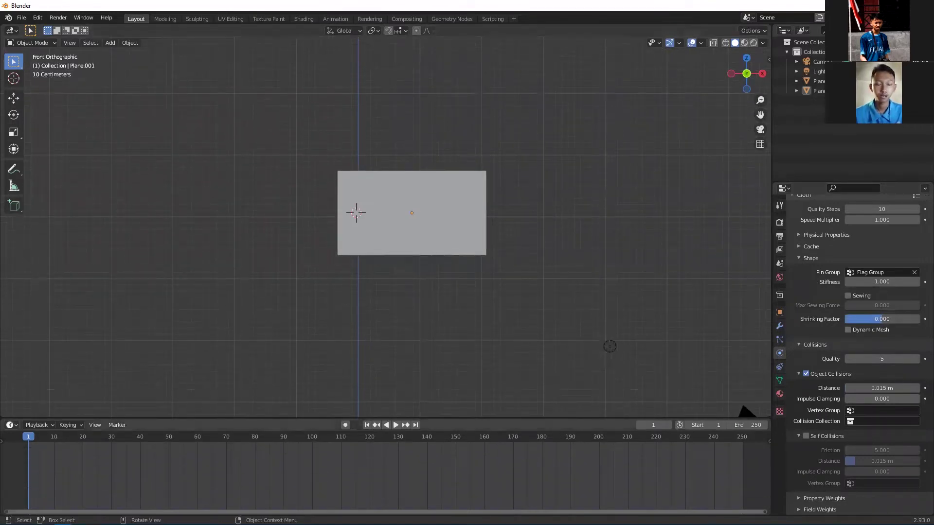
drag(6, 440, 97, 439)
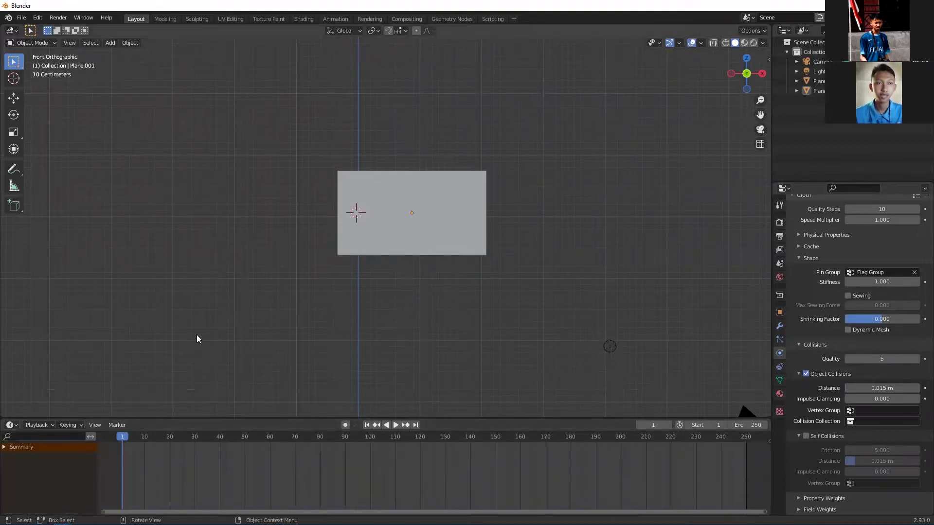
Step: Play the cloth simulation to about frame 105, inspect the fallen cloth, and return to frame 0
key(space)
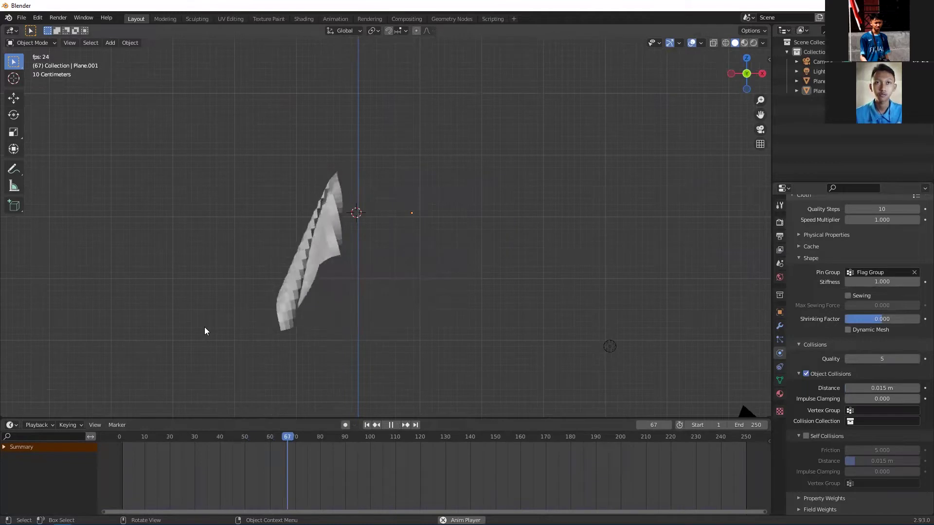
key(space)
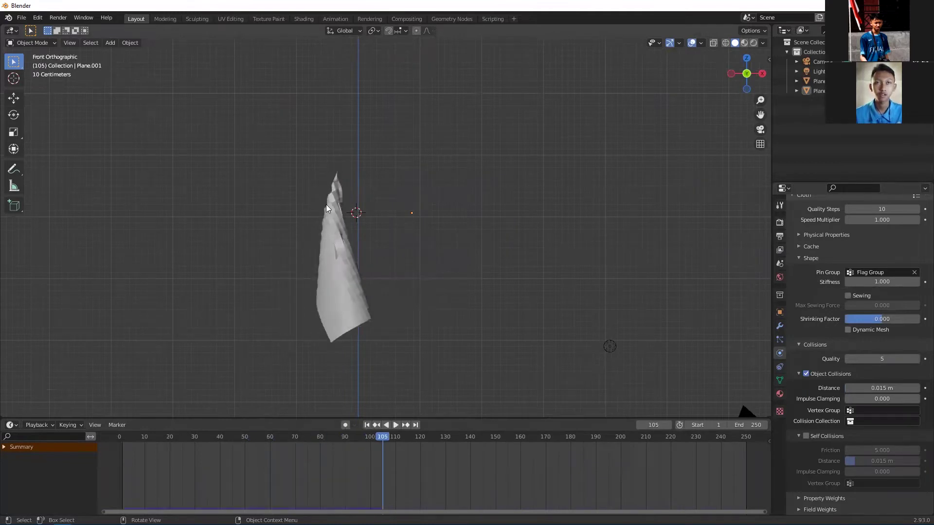
scroll(280, 233, up, 5)
middle_drag(317, 258, 373, 263)
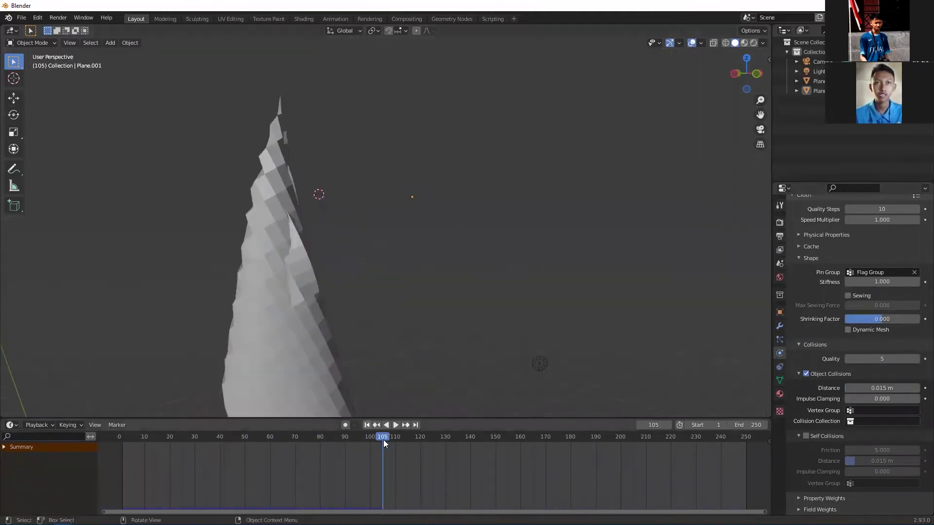
drag(383, 437, 117, 437)
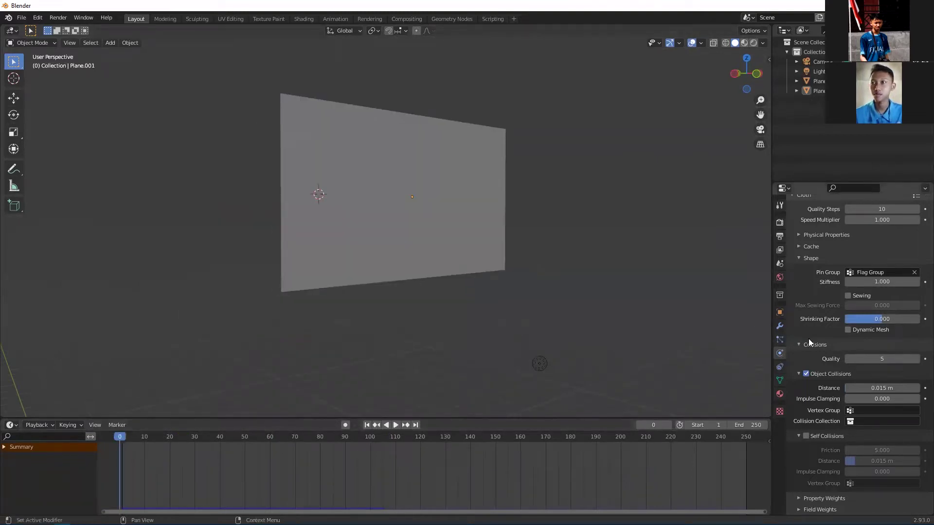
Step: Enable Self Collisions for the flag cloth, collapsing the Shape and Object Collisions settings
click(805, 259)
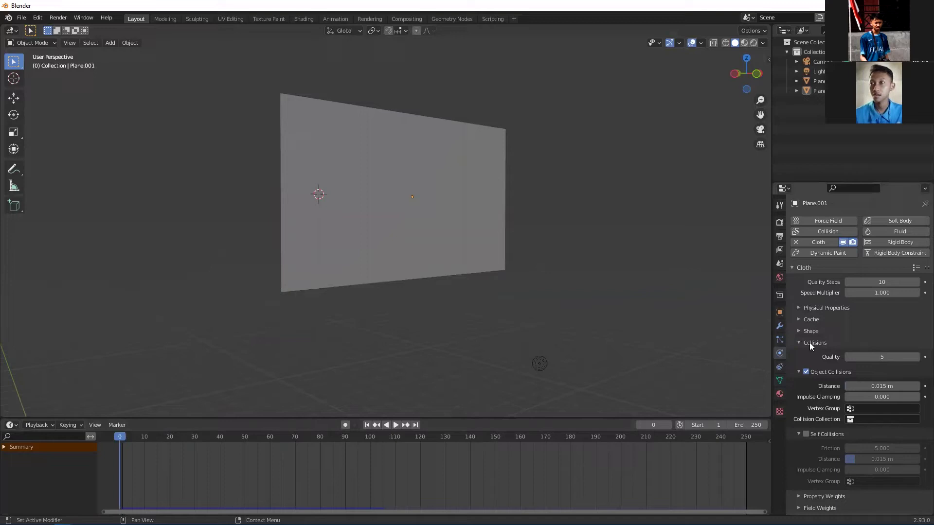
click(798, 371)
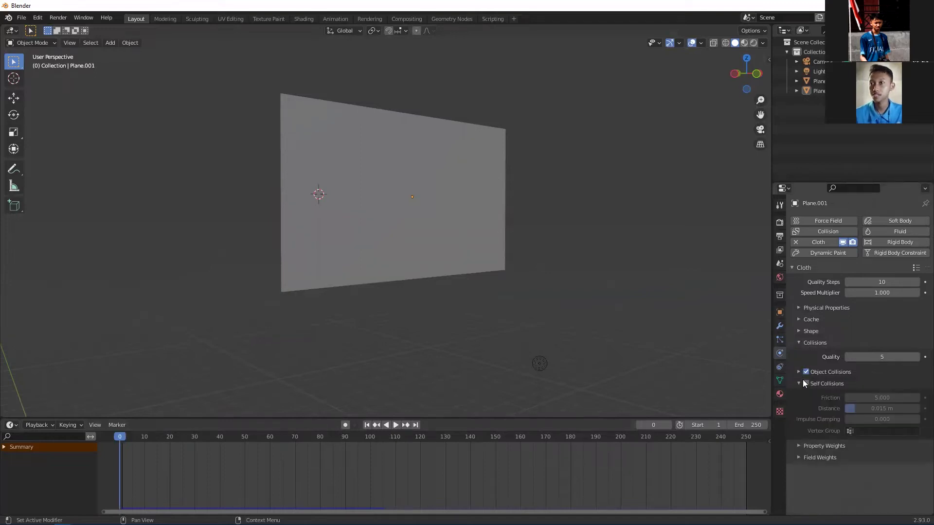
click(799, 384)
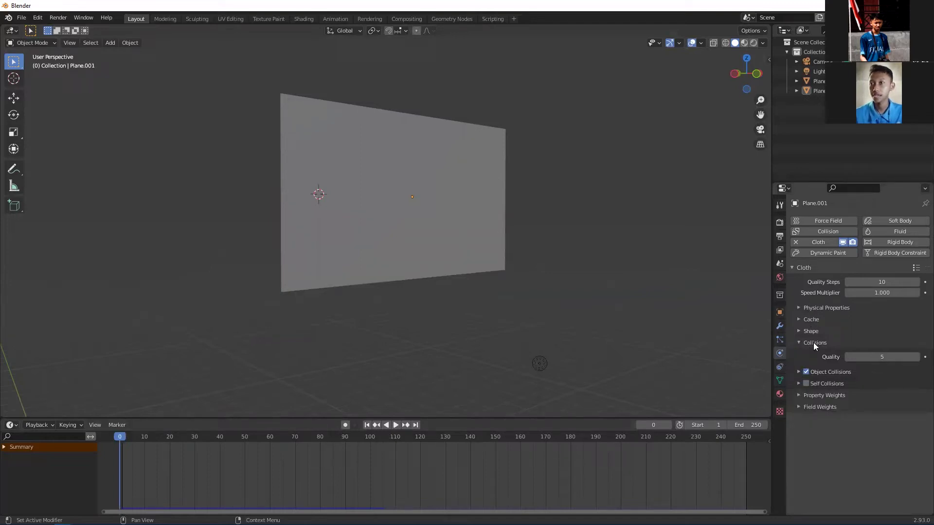
click(812, 383)
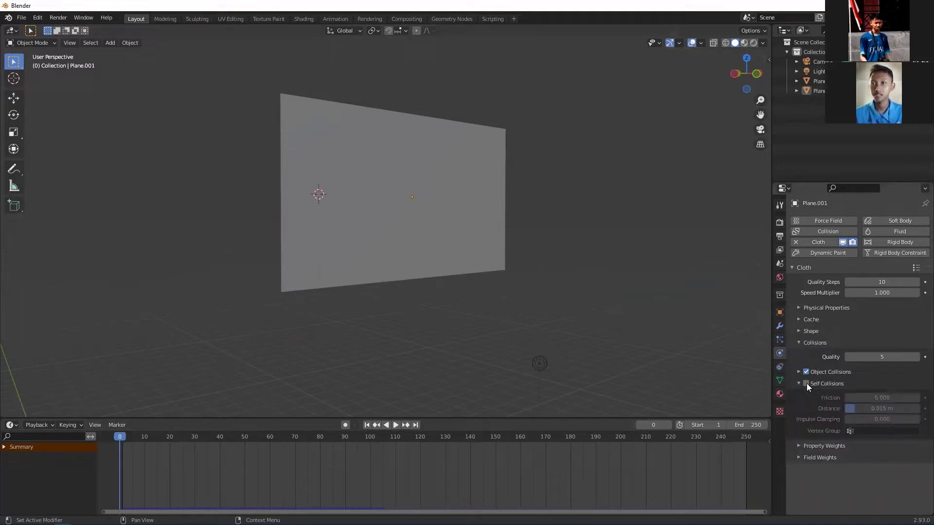
click(805, 383)
Step: Play the cloth simulation to about frame 127 and inspect the hanging cloth from another angle
shift+middle_drag(407, 300, 431, 294)
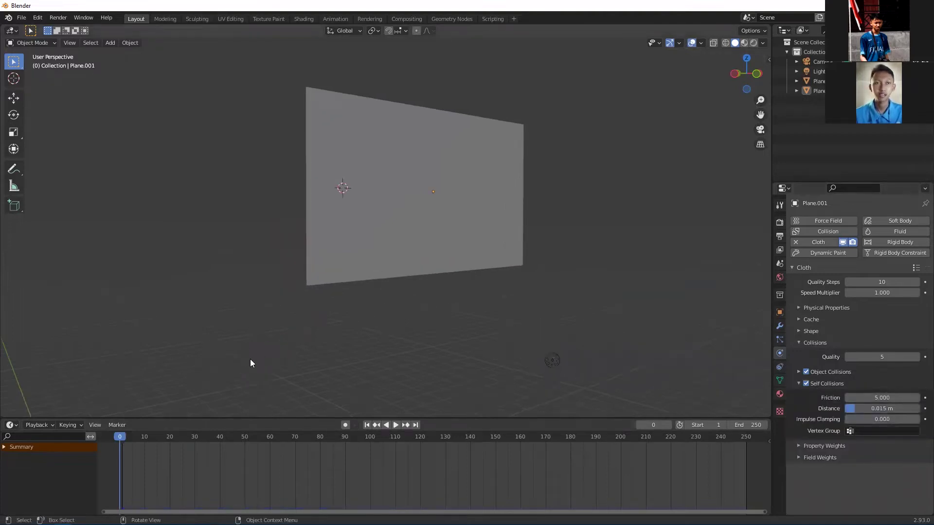
key(space)
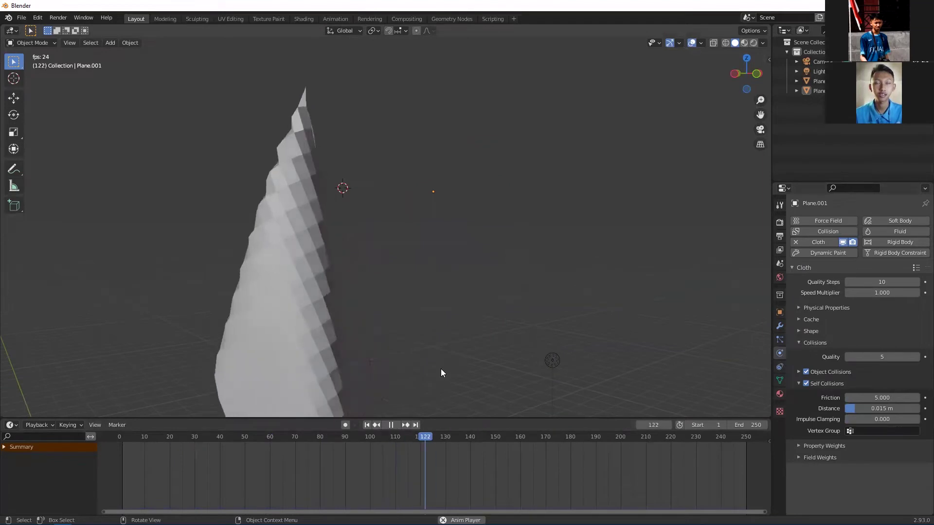
key(space)
middle_drag(341, 305, 457, 214)
Step: Apply smooth shading to the flag
click(430, 177)
right_click(430, 177)
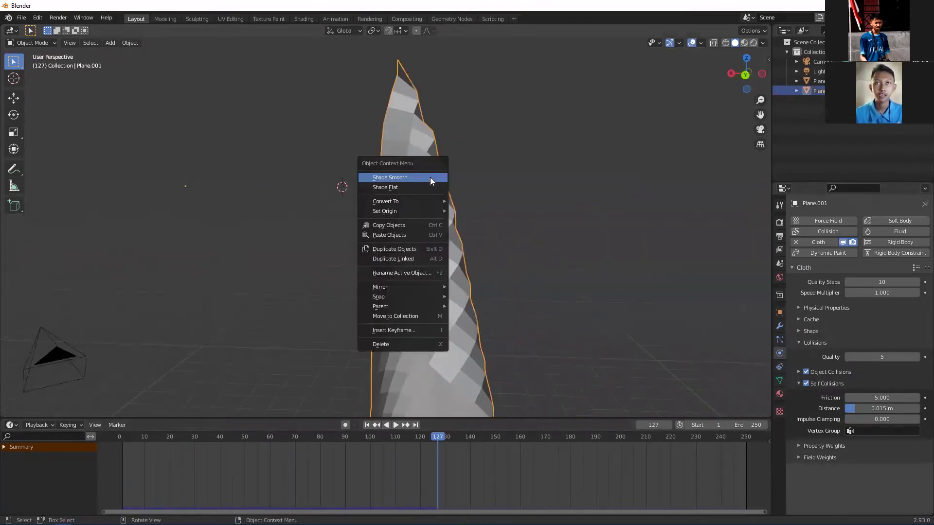
click(437, 180)
Step: Rewind to about frame 53 and replay the simulation to frame 144 to check the shading
drag(439, 435, 254, 432)
key(space)
shift+middle_drag(447, 201, 427, 196)
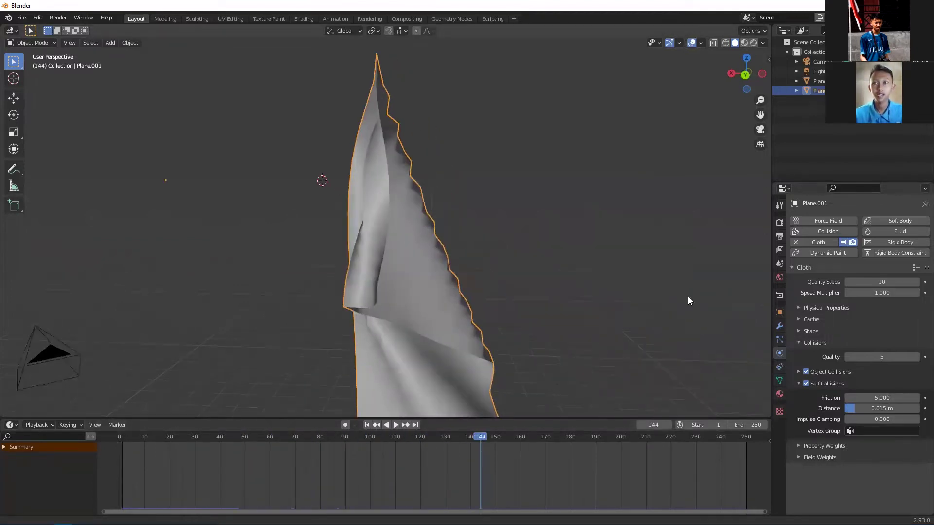
Step: Enable Auto Smooth in the flag mesh's Normals settings and inspect the cloth from another side
click(777, 382)
click(815, 407)
click(846, 422)
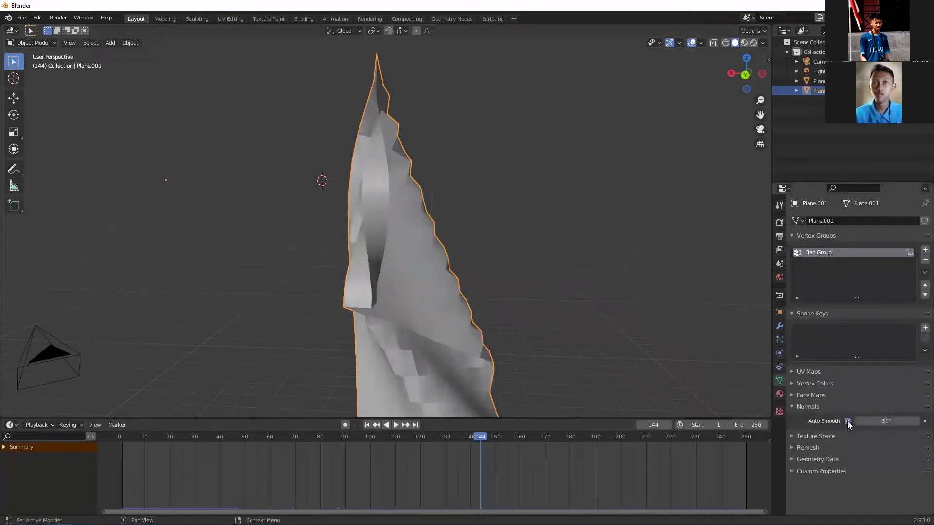
mouse_move(555, 289)
middle_down()
mouse_move(491, 298)
mouse_move(489, 444)
middle_up()
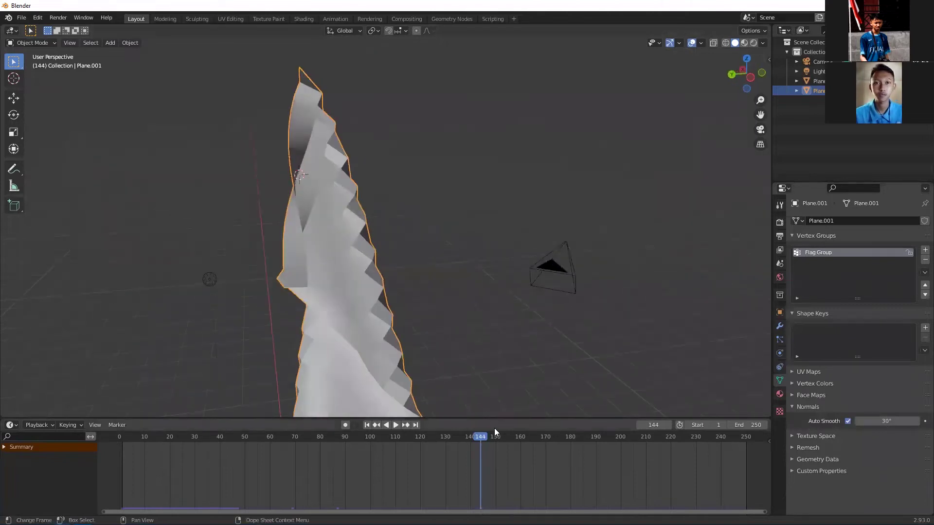
Step: Return the timeline to frame 0 and view the flag centred from the front
drag(474, 433, 115, 403)
key(space)
key(KP_1)
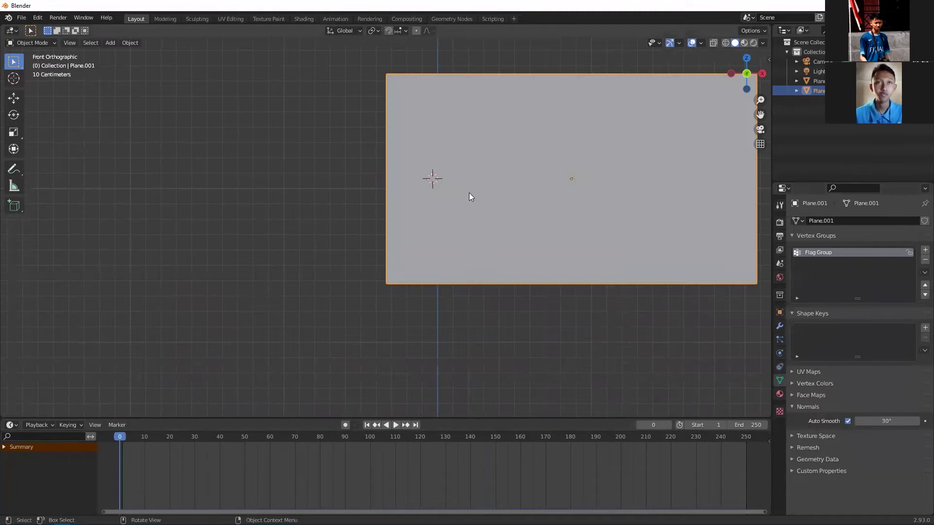
shift+middle_drag(587, 186, 496, 215)
Step: Subdivide the flag's entire mesh with one cut and return to Object Mode
key(Tab)
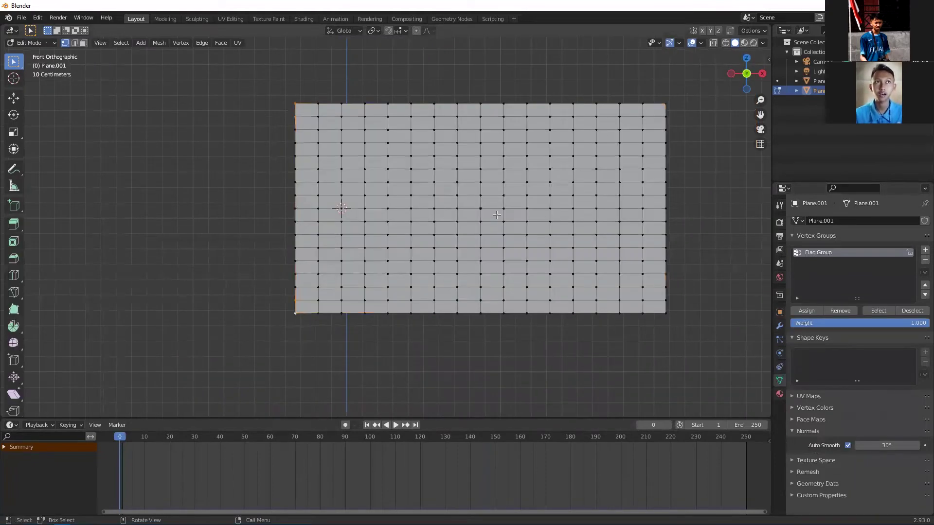
key(Tab)
key(Tab)
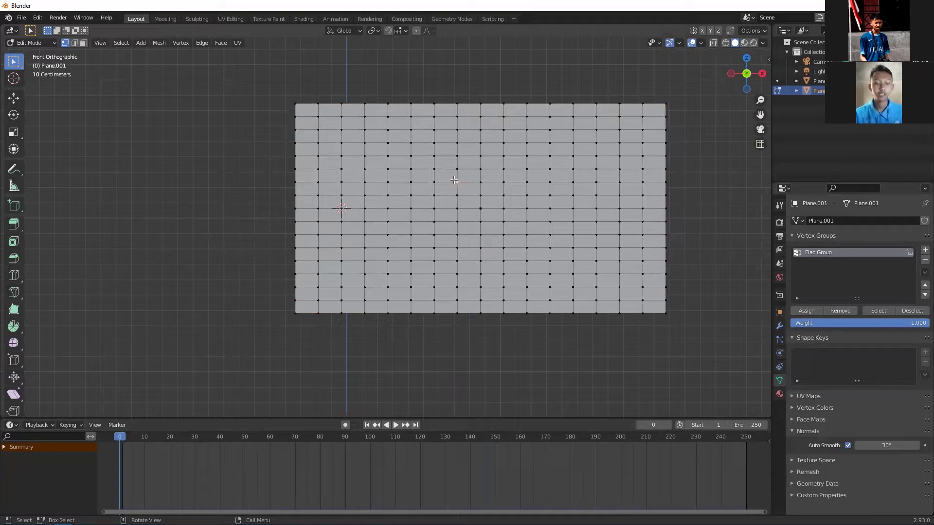
key(a)
right_click(452, 180)
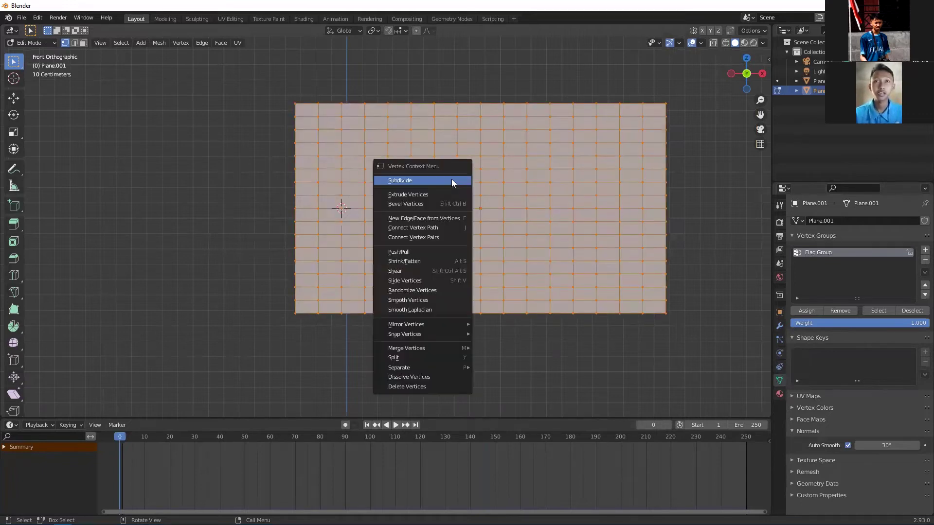
click(451, 179)
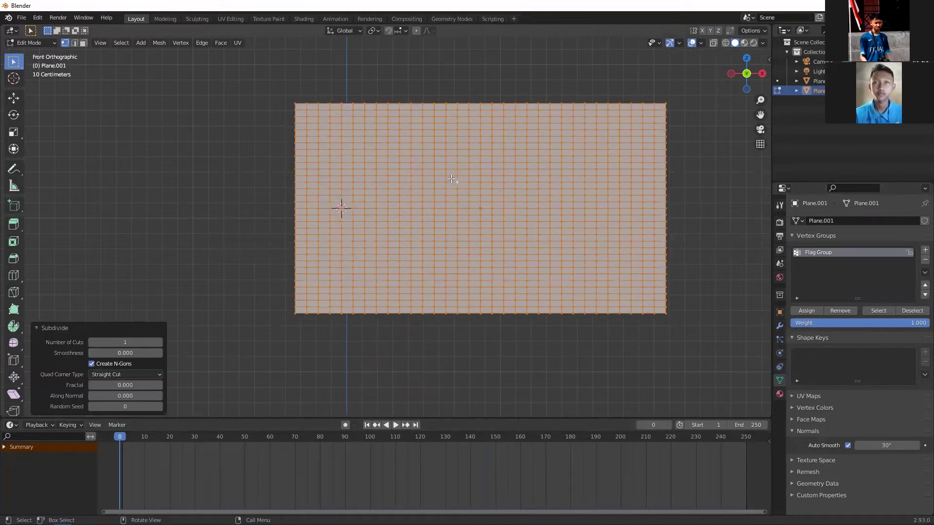
scroll(448, 200, down, 1)
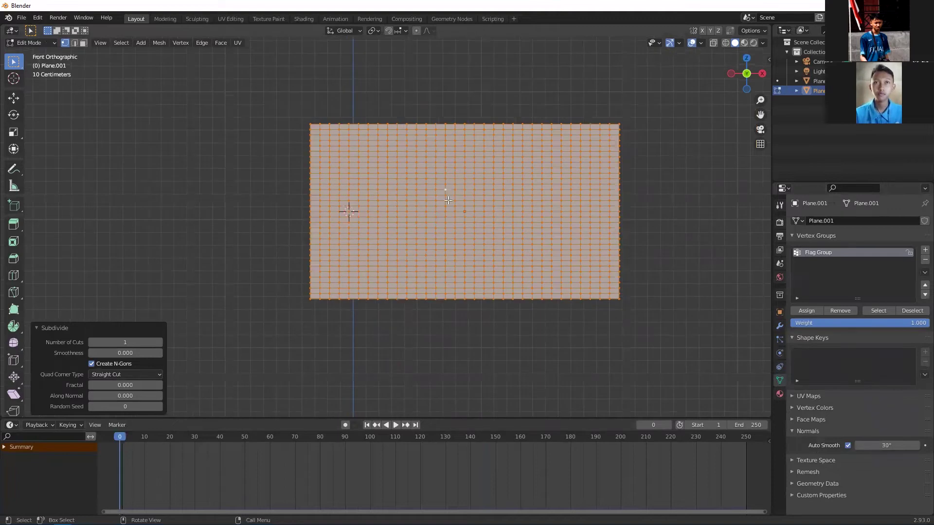
scroll(364, 281, down, 3)
click(360, 293)
key(Tab)
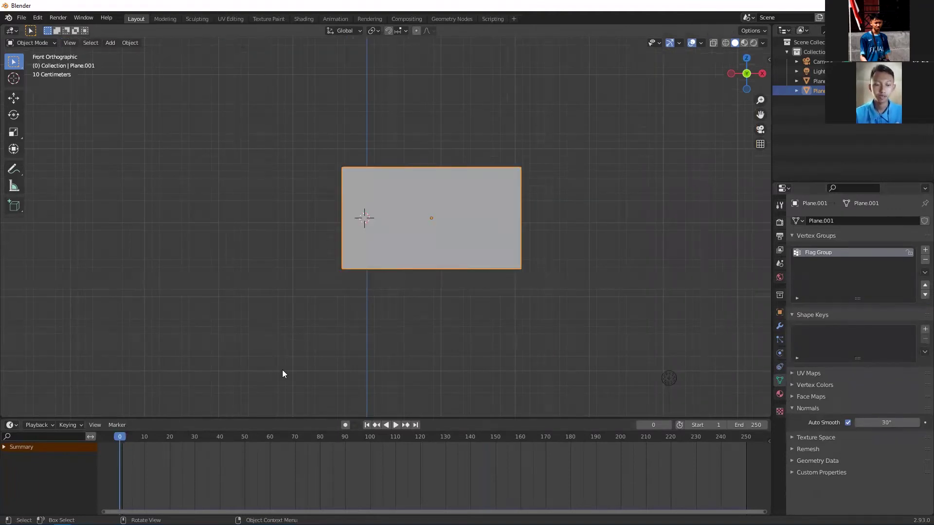
Step: Play the cloth simulation to about frame 45, rewind to frame 0, and replay and scrub it to frame 27
key(space)
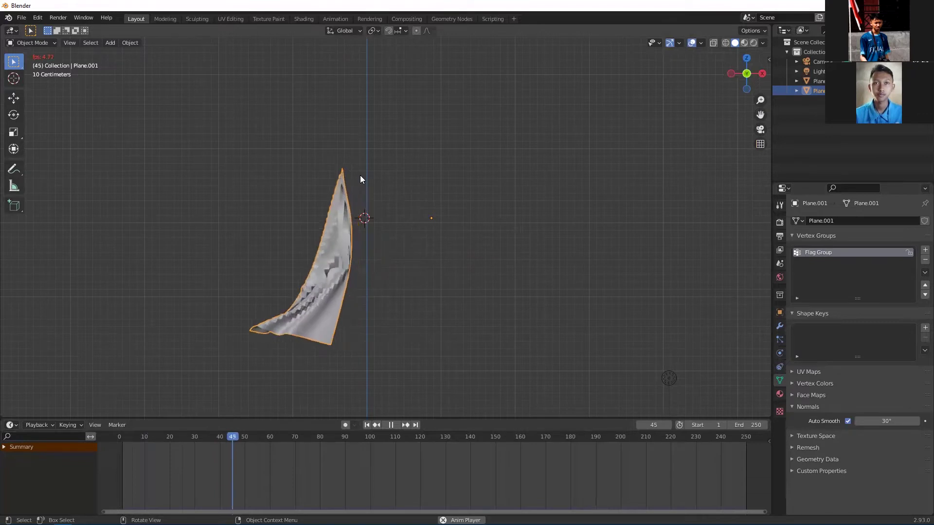
key(space)
drag(221, 438, 120, 439)
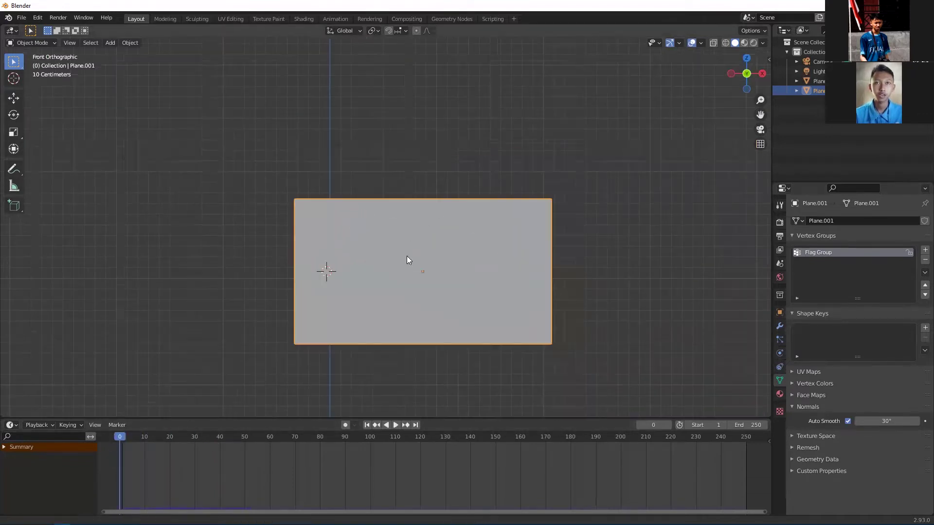
key(space)
drag(148, 436, 187, 440)
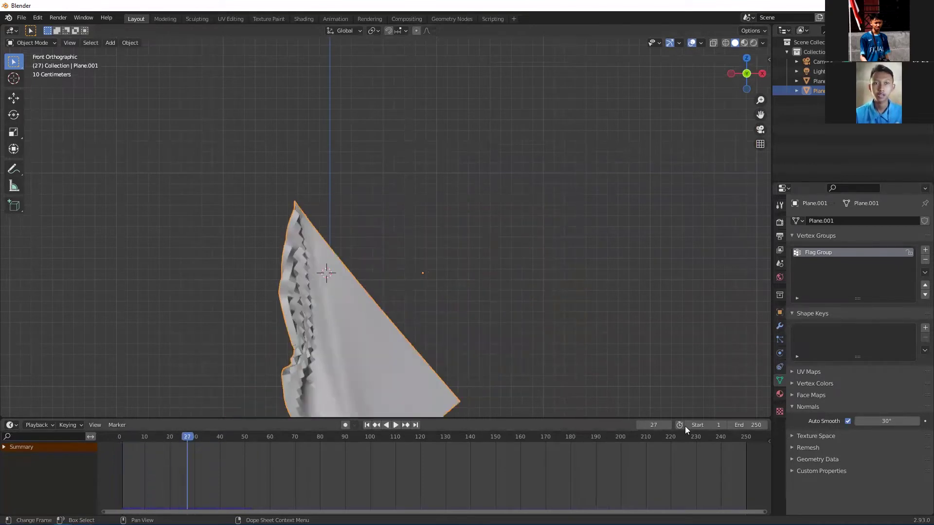
Step: Set the animation's end frame to 200 and reapply smooth shading to the flag
click(752, 426)
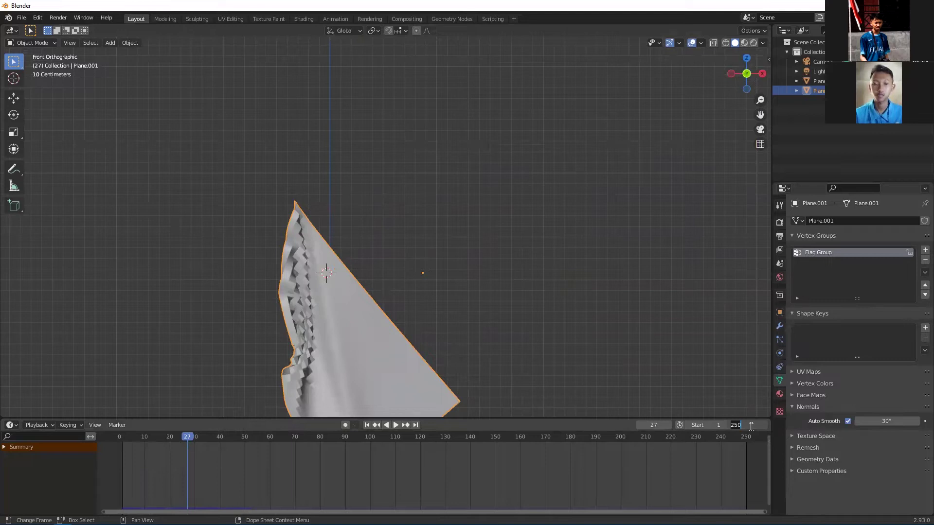
text(200)
key(Return)
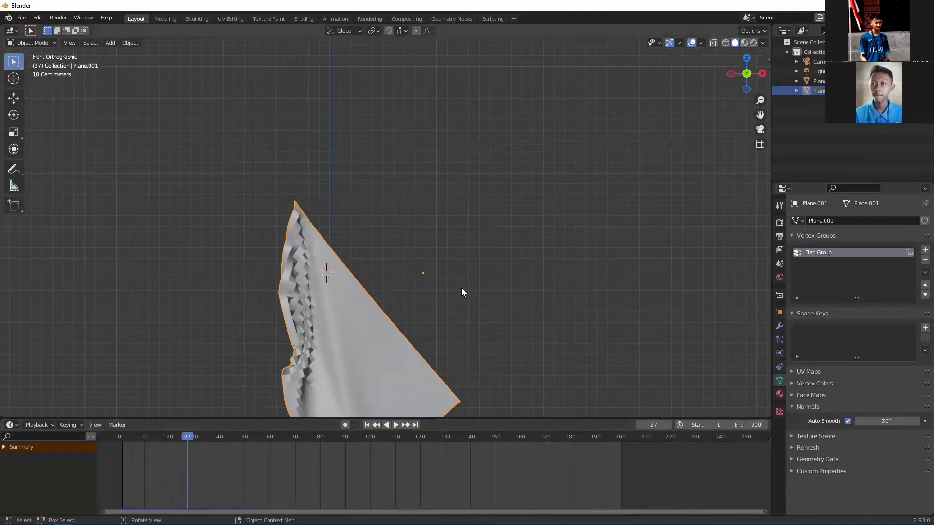
right_click(353, 291)
click(353, 289)
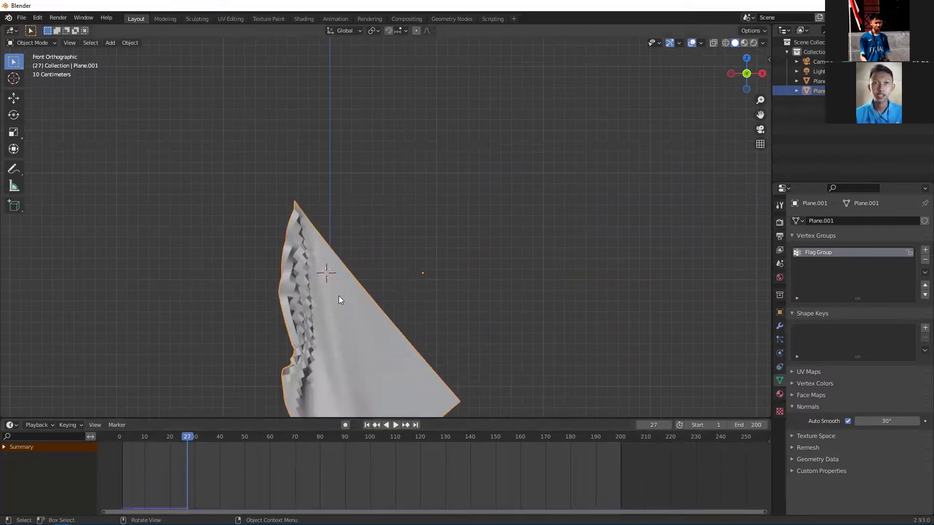
Step: Restart the simulation from frame 1 and stop the playback at frame 75
key(shift+Left)
key(space)
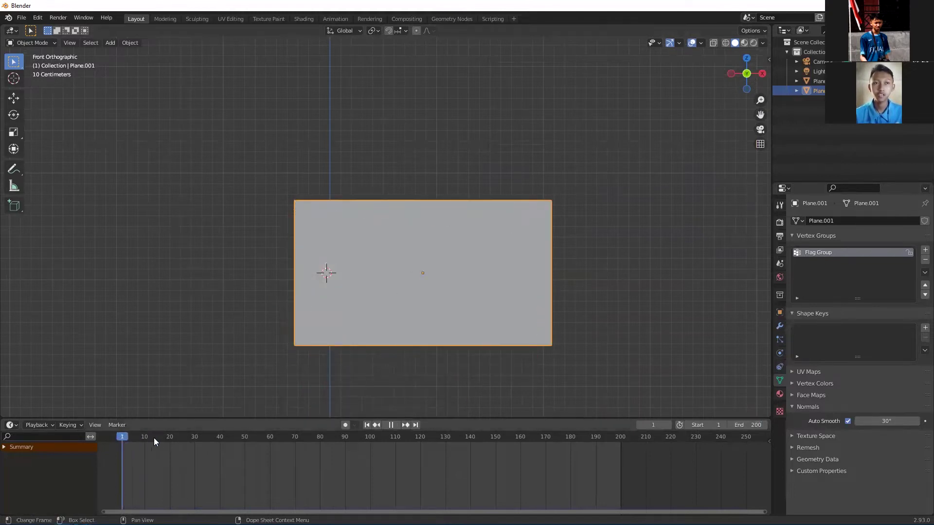
key(space)
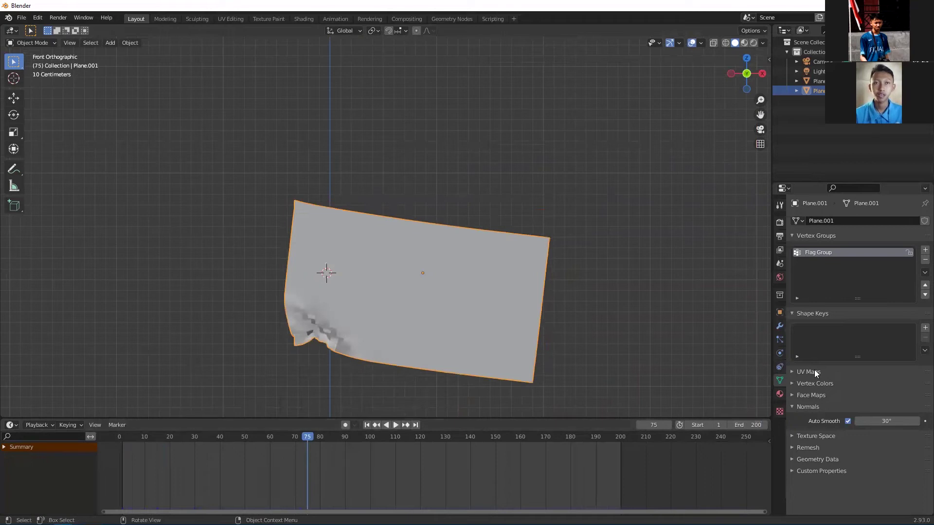
Step: Add a Subdivision Surface modifier to the flag and set its viewport level to 2
click(780, 325)
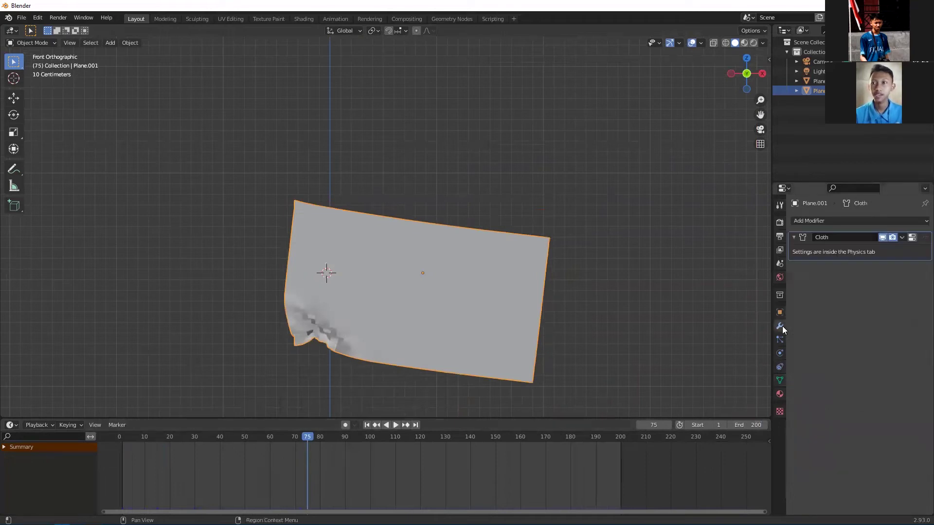
click(817, 221)
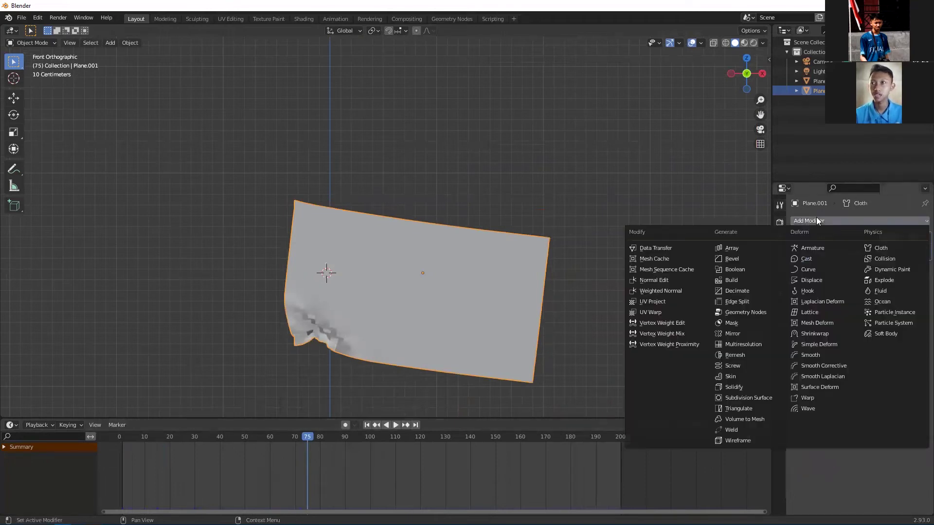
click(759, 396)
scroll(359, 329, left, 3)
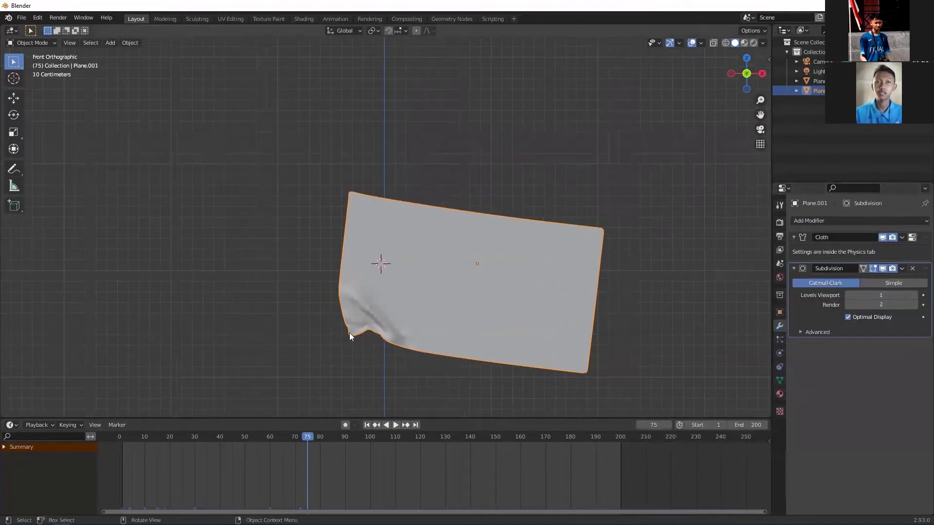
scroll(349, 333, up, 4)
shift+middle_drag(370, 309, 389, 191)
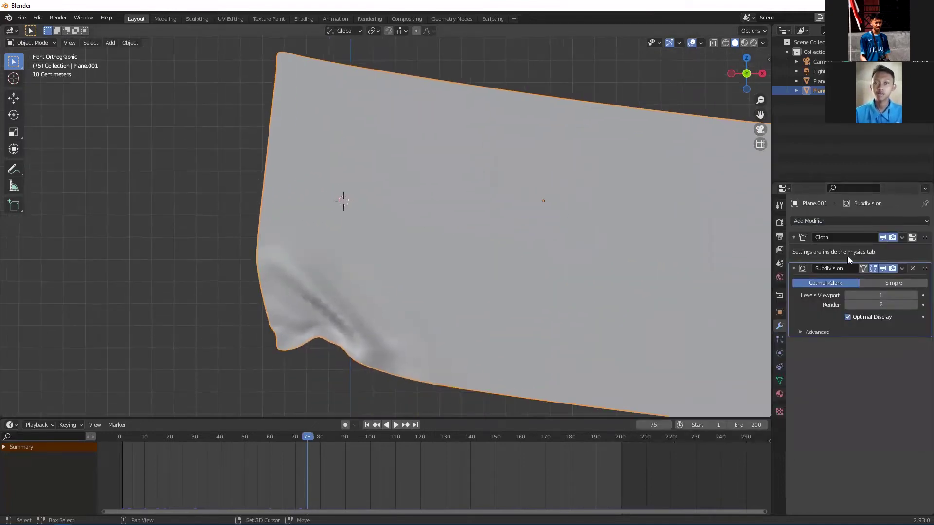
click(914, 295)
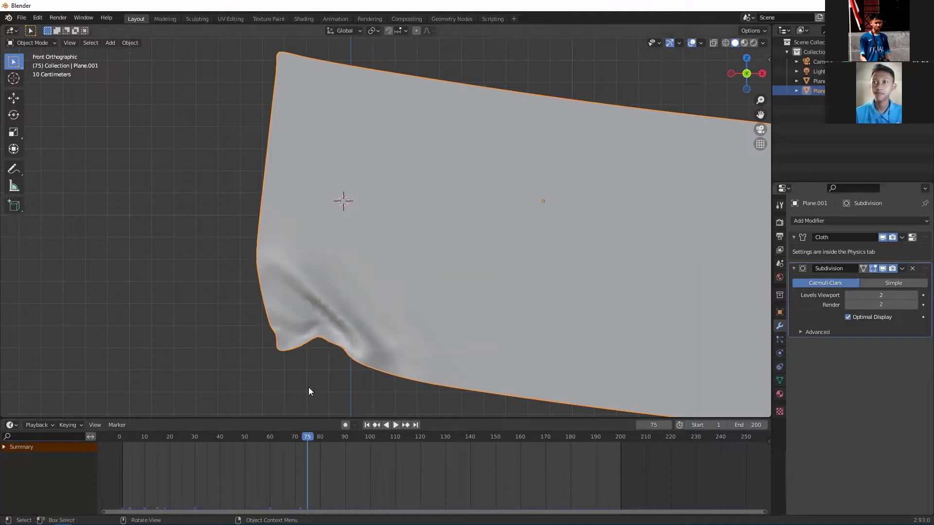
Step: Play the smoothed cloth simulation from the start past frame 38 and return to frame 0
drag(275, 434, 121, 435)
key(space)
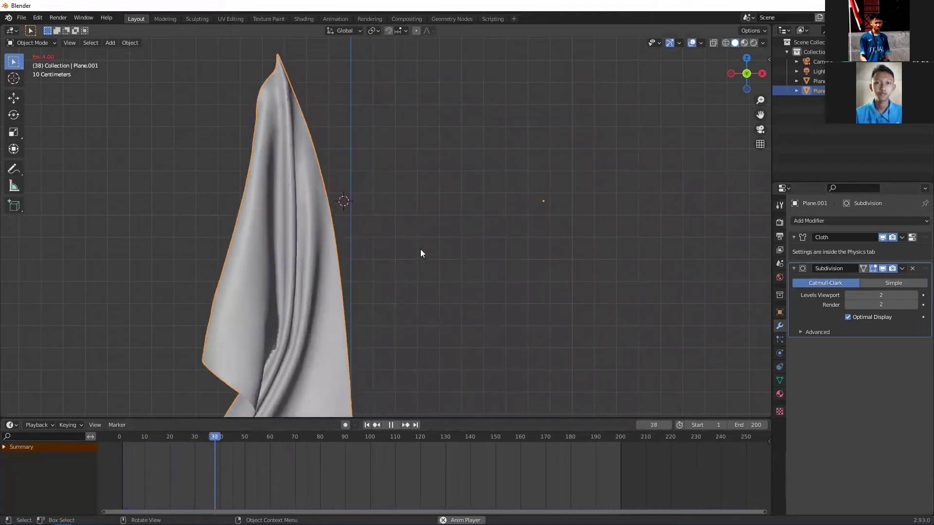
drag(228, 442, 120, 441)
key(space)
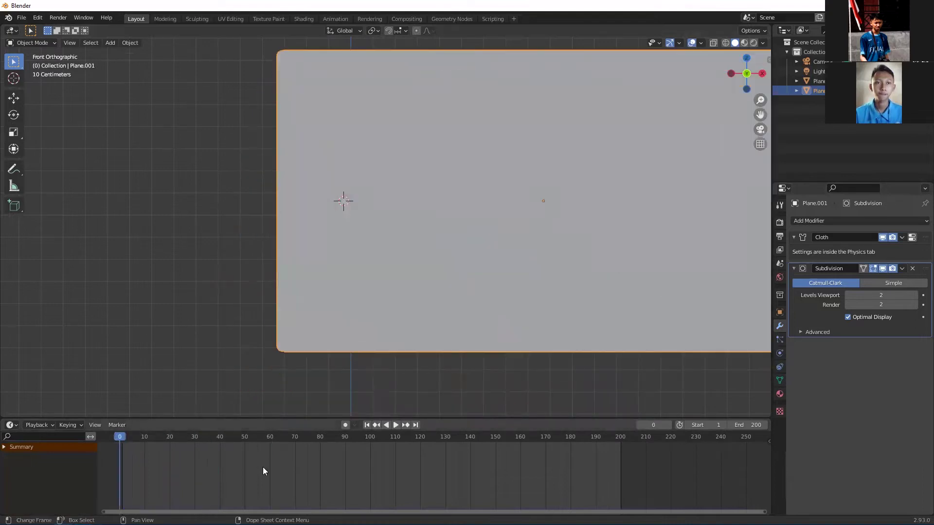
Step: Add a cylinder in empty space beside the flag's left side and scale it uniformly to about 0.304
scroll(263, 467, down, 3)
shift+middle_drag(402, 278, 399, 284)
scroll(398, 284, down, 5)
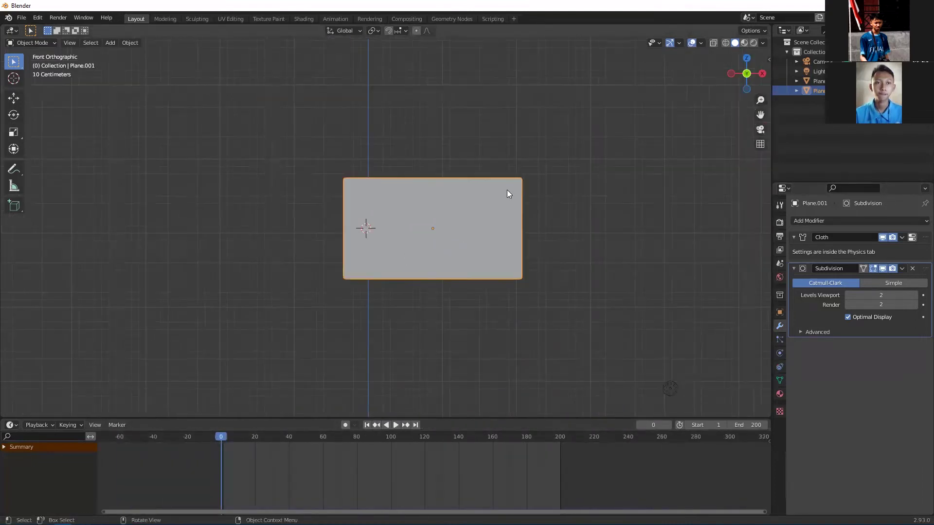
scroll(455, 185, down, 7)
mouse_move(456, 186)
middle_down()
mouse_move(454, 260)
mouse_move(418, 248)
mouse_move(460, 254)
mouse_move(458, 215)
mouse_move(487, 218)
mouse_move(458, 176)
middle_up()
key(KP_1)
key(KP_1)
scroll(472, 226, up, 3)
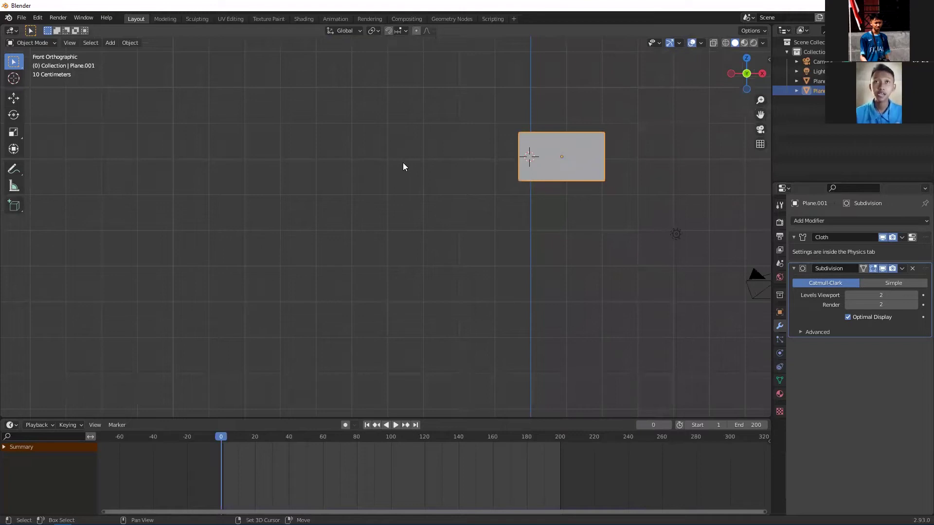
key(shift+a)
mouse_move(403, 164)
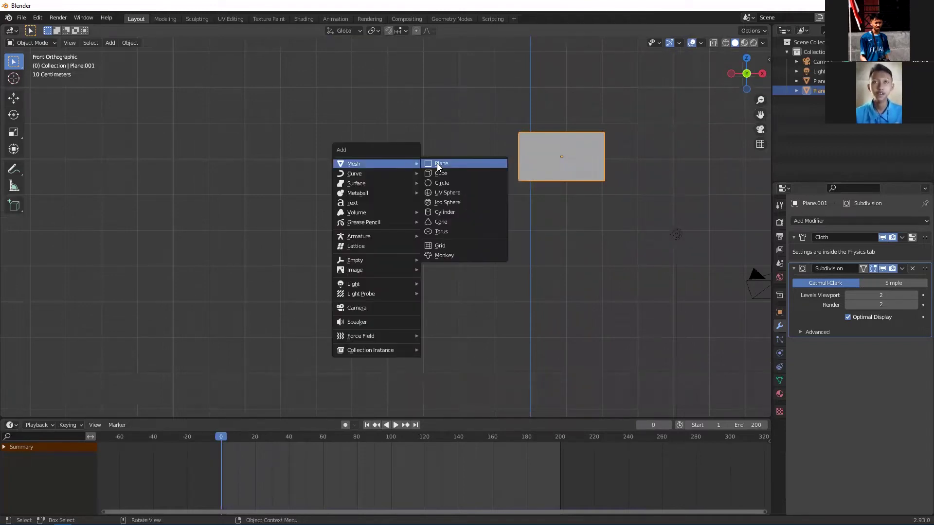
click(448, 211)
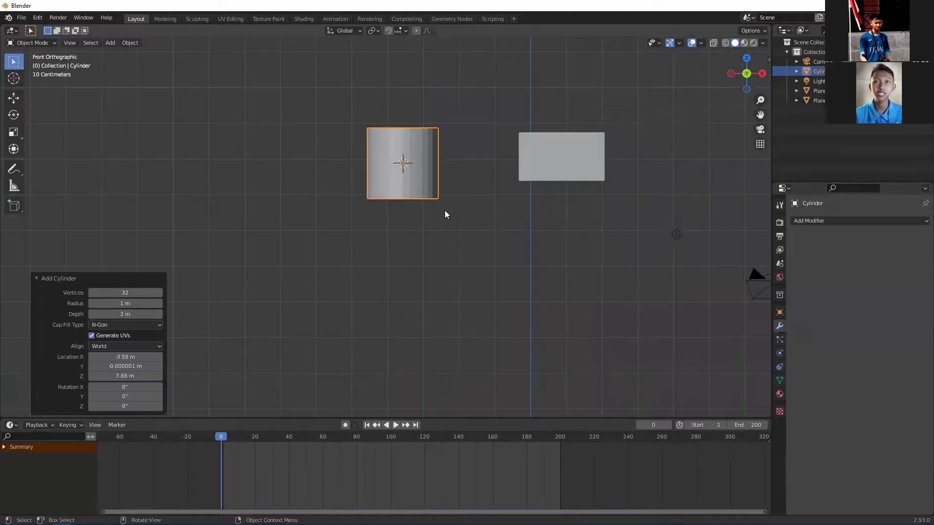
key(s)
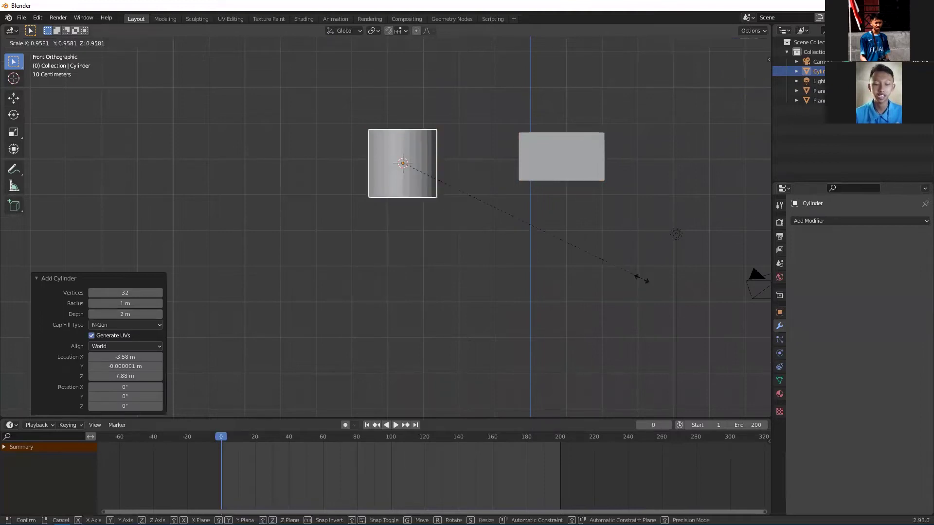
click(464, 205)
Step: Shade the cylinder smooth and enable Auto Smooth at 30° in its normals settings
scroll(414, 154, up, 6)
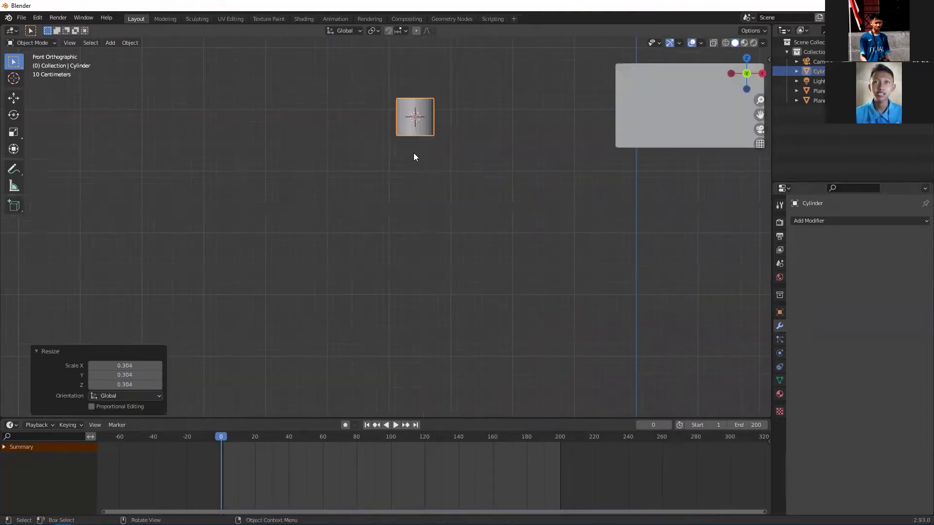
shift+middle_drag(444, 51, 425, 213)
right_click(422, 184)
click(422, 183)
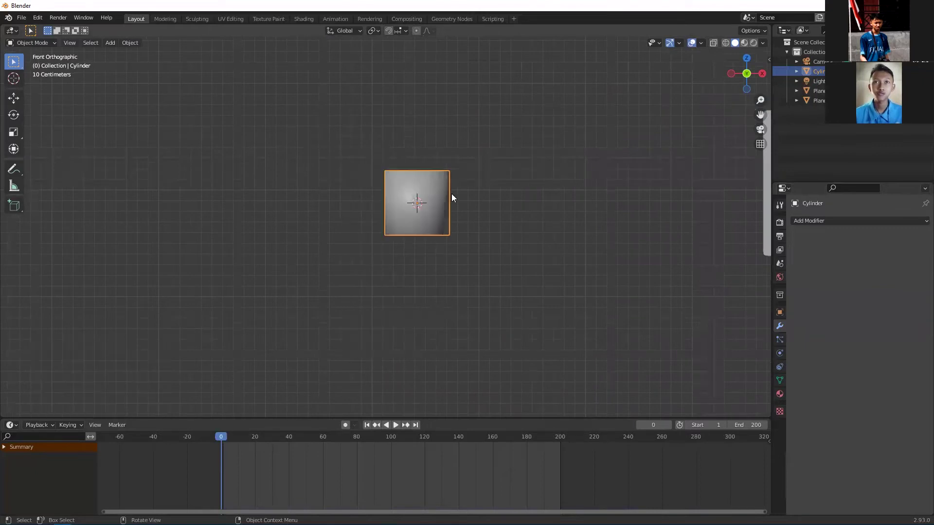
click(776, 379)
click(847, 401)
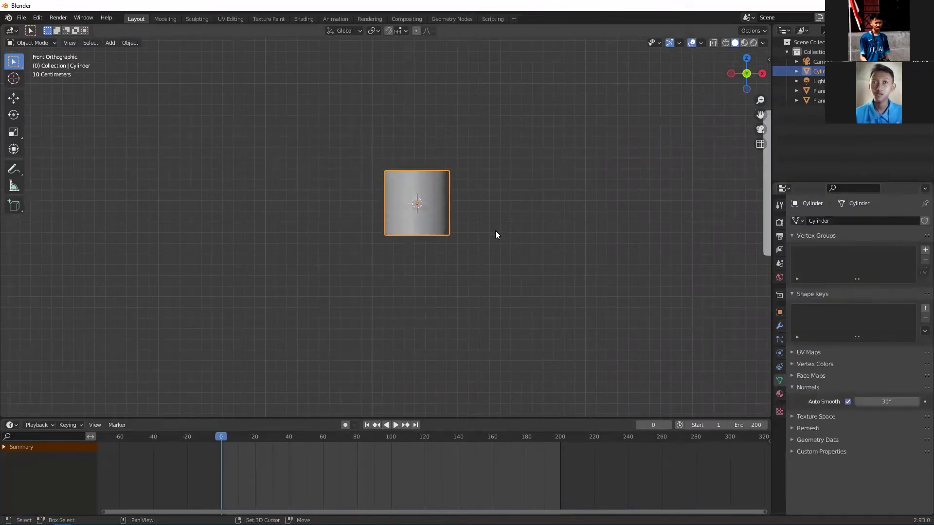
Step: Stretch the cylinder into a tall pole by scaling it about 22.65 times along the Z axis
scroll(435, 192, down, 6)
scroll(389, 195, up, 5)
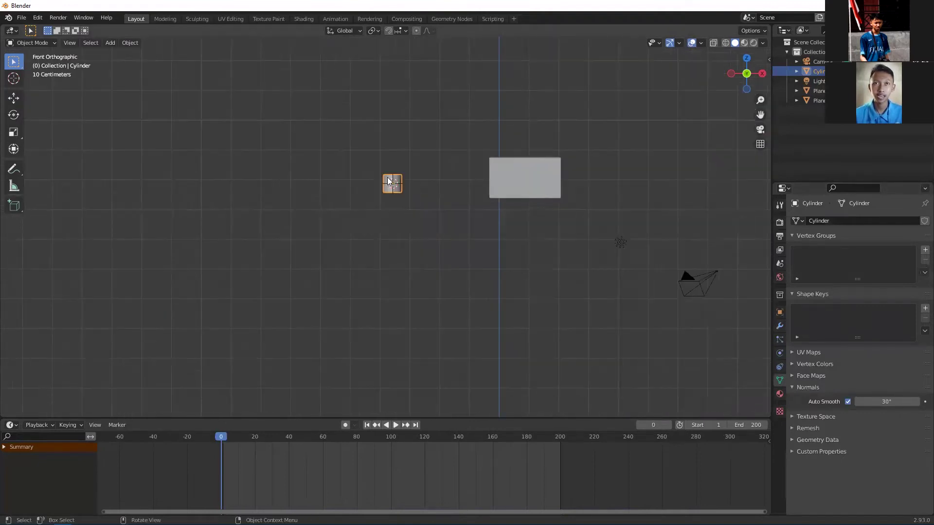
key(g)
key(s)
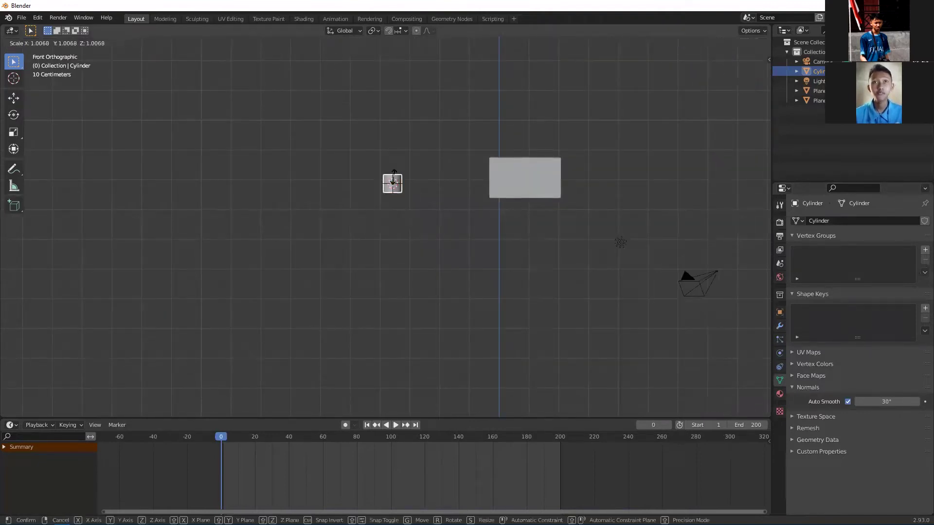
key(z)
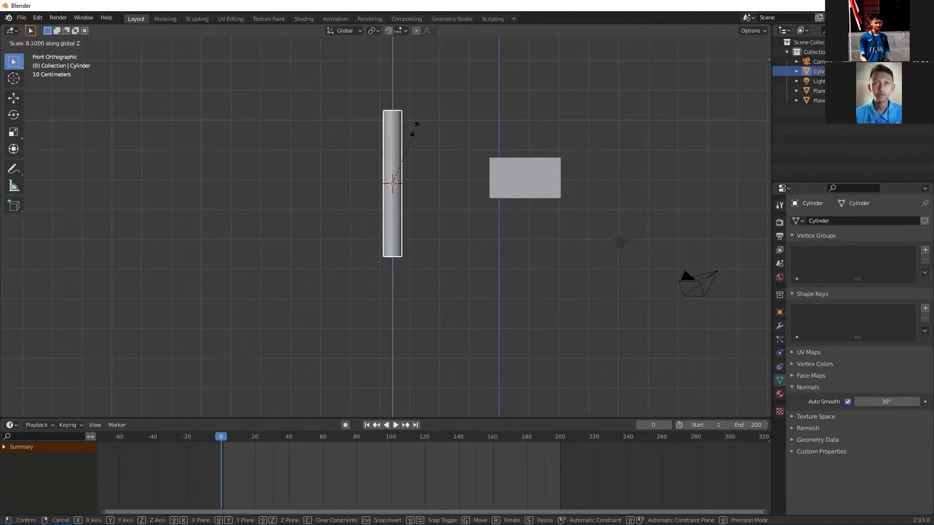
click(422, 38)
scroll(442, 146, down, 9)
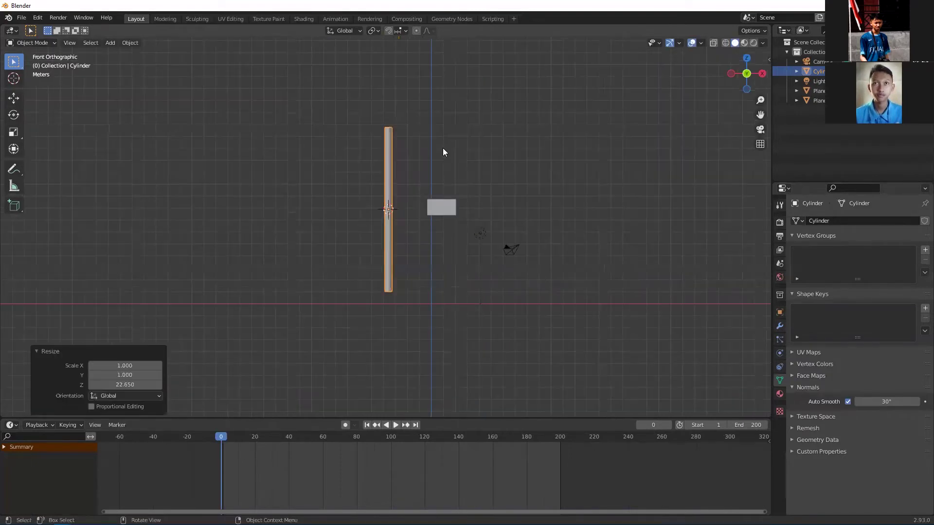
Step: Scale the pole uniformly to about 0.791 and move it down about 2.4 m along Z to the ground line
shift+middle_drag(399, 225, 411, 221)
scroll(411, 220, up, 8)
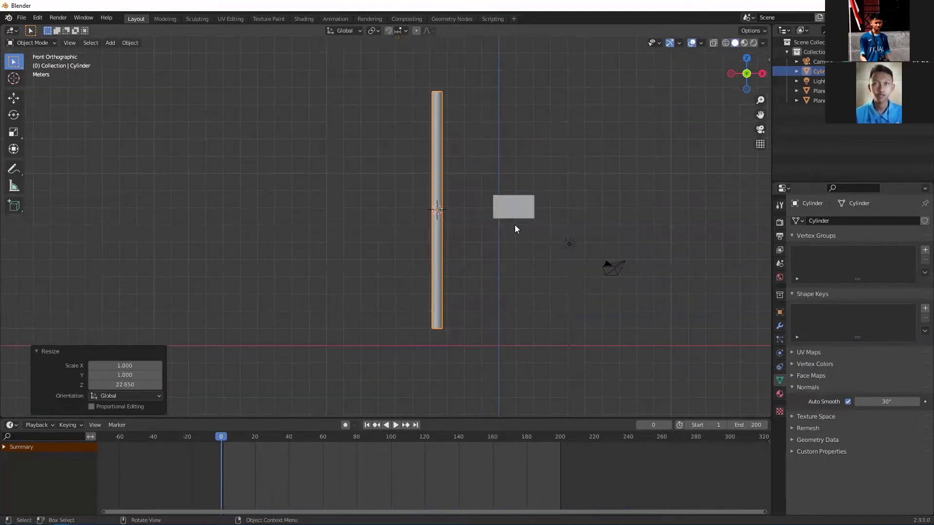
key(s)
click(631, 227)
key(g)
key(z)
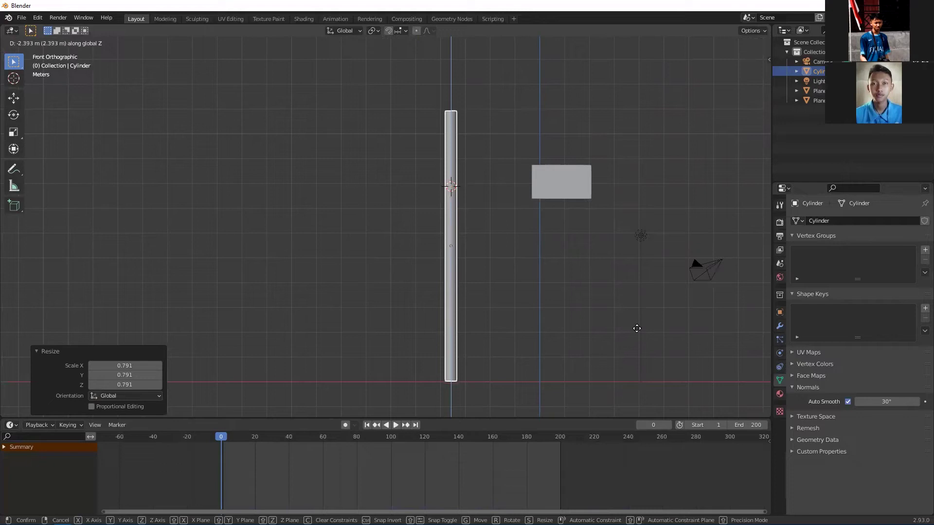
click(636, 328)
Step: Thin the pole by scaling it uniformly to about 0.735 and stretch it about 1.354 times along Z
click(561, 252)
shift+middle_drag(516, 214, 517, 239)
click(453, 200)
key(s)
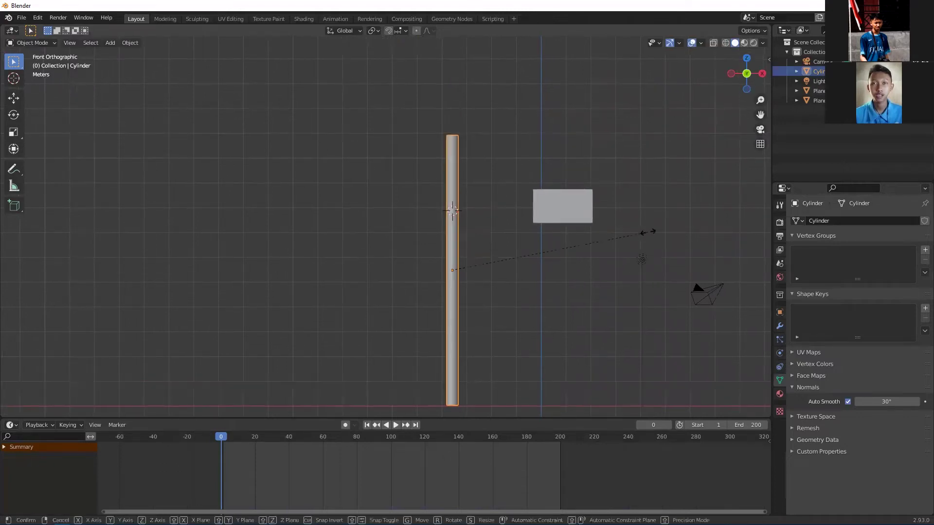
click(594, 235)
key(s)
key(z)
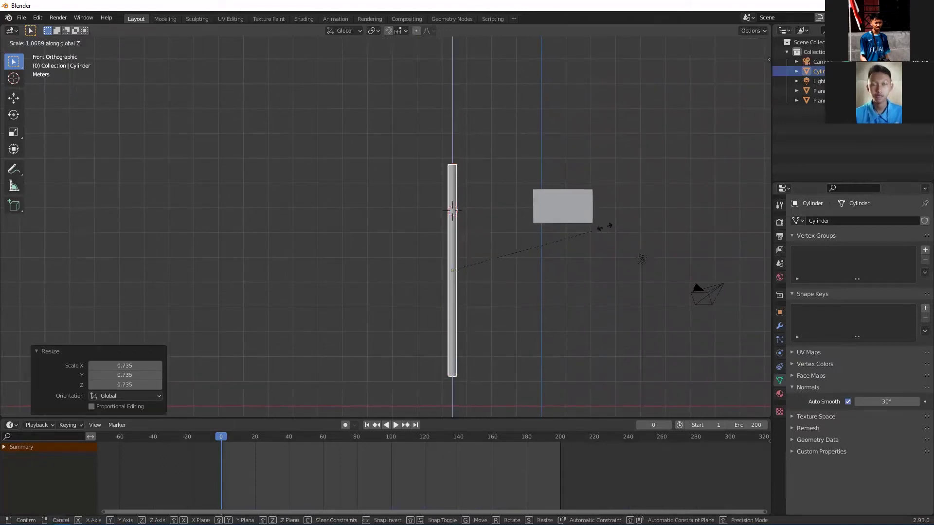
click(631, 178)
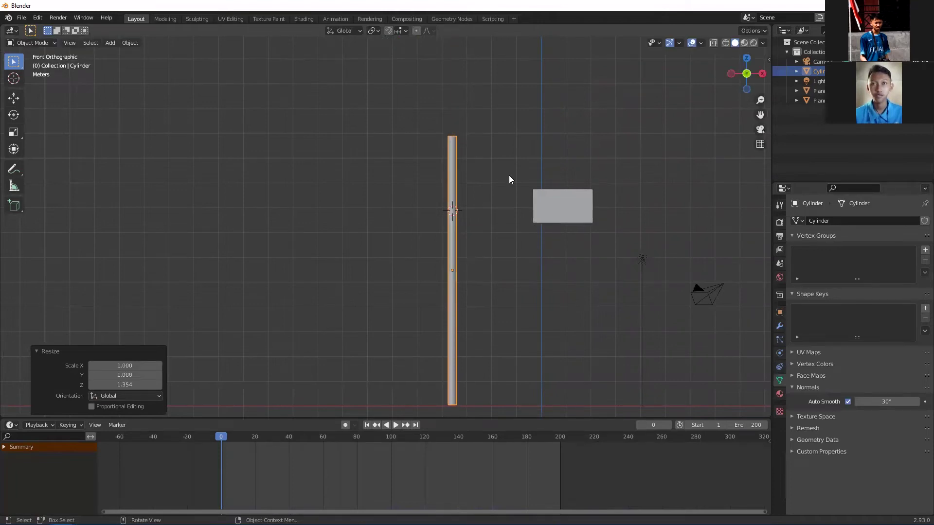
Step: Scale the pole uniformly to about 0.824 and lower it about 1 m along Z onto the ground line
click(495, 184)
shift+middle_drag(459, 155, 478, 174)
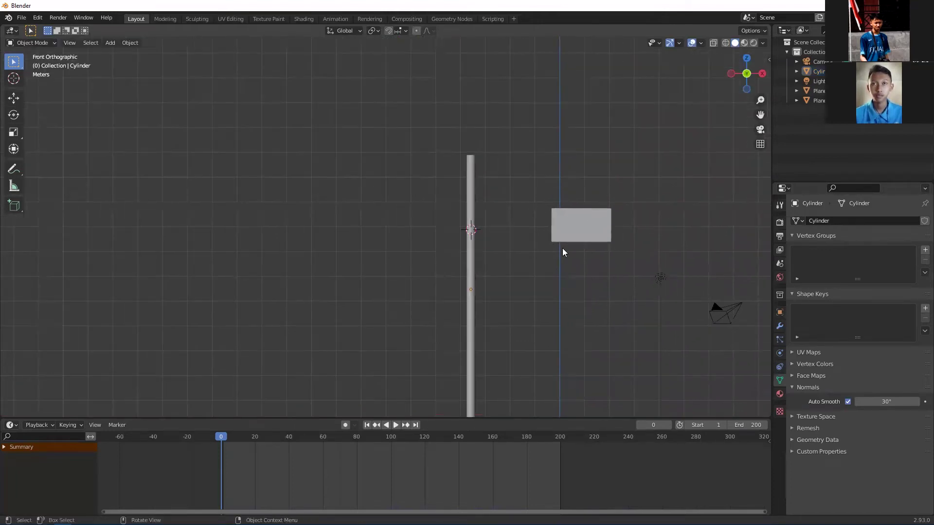
shift+middle_drag(541, 192, 514, 133)
click(445, 204)
key(s)
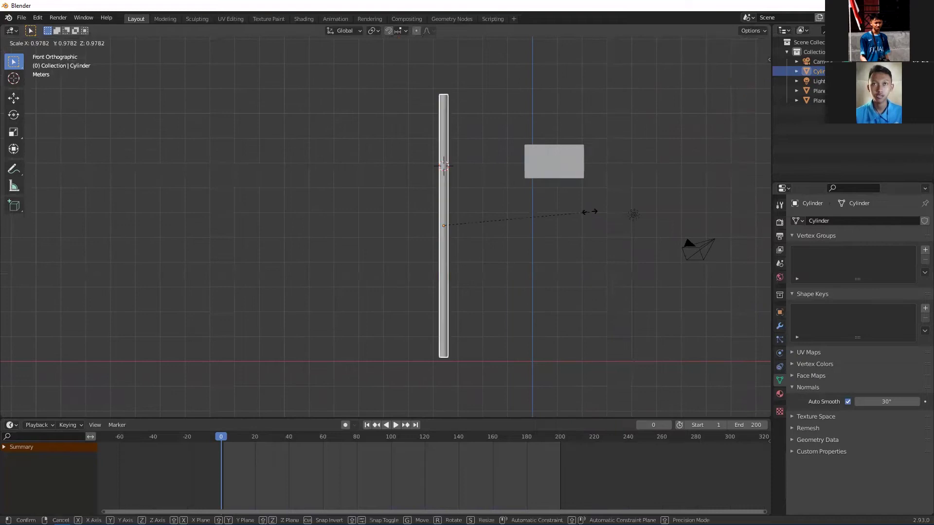
click(573, 212)
key(g)
key(z)
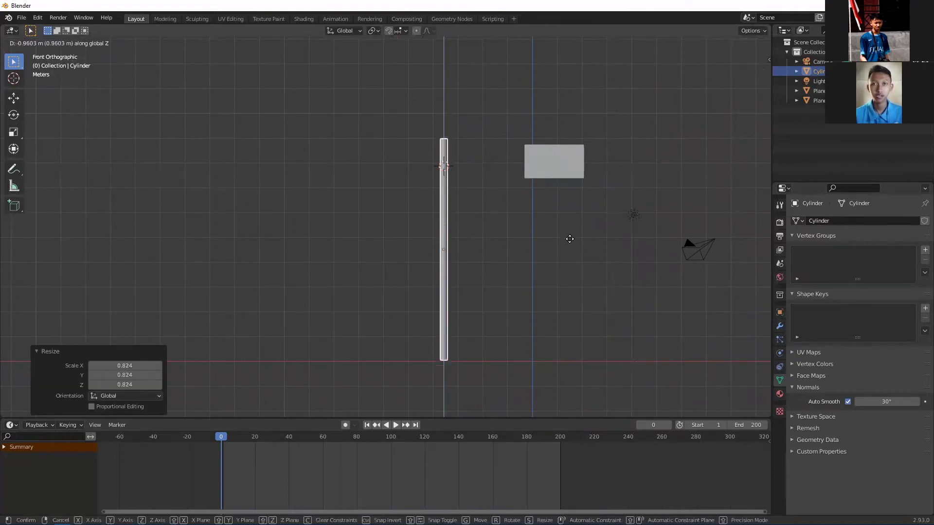
click(569, 239)
Step: Edit the pole's mesh in face selection mode and select only its top face
shift+middle_drag(499, 176, 513, 235)
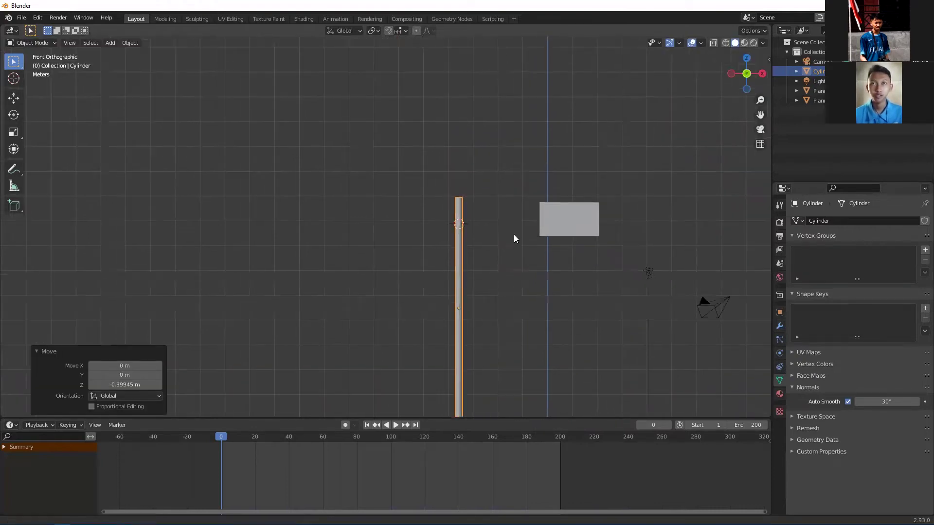
click(478, 198)
scroll(478, 198, up, 3)
shift+middle_drag(427, 273, 346, 351)
scroll(542, 229, up, 3)
shift+middle_drag(452, 208, 384, 225)
click(385, 224)
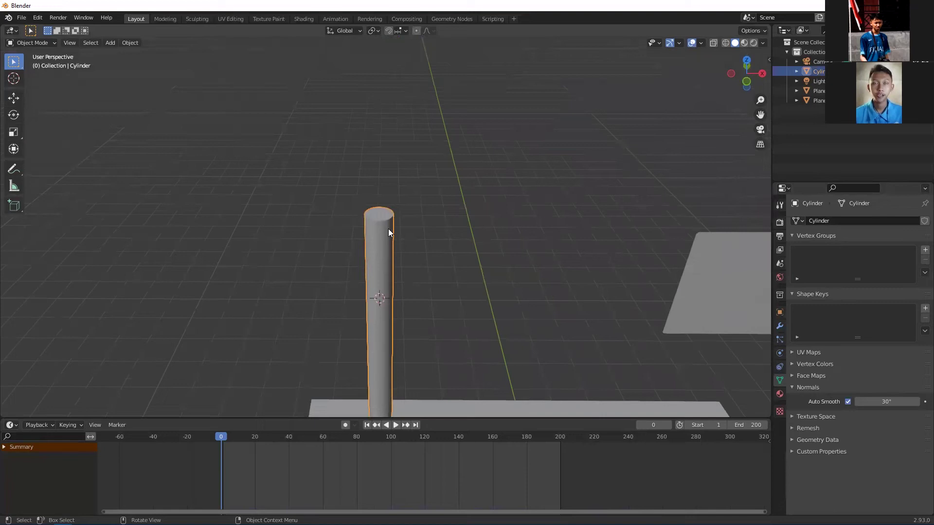
key(Tab)
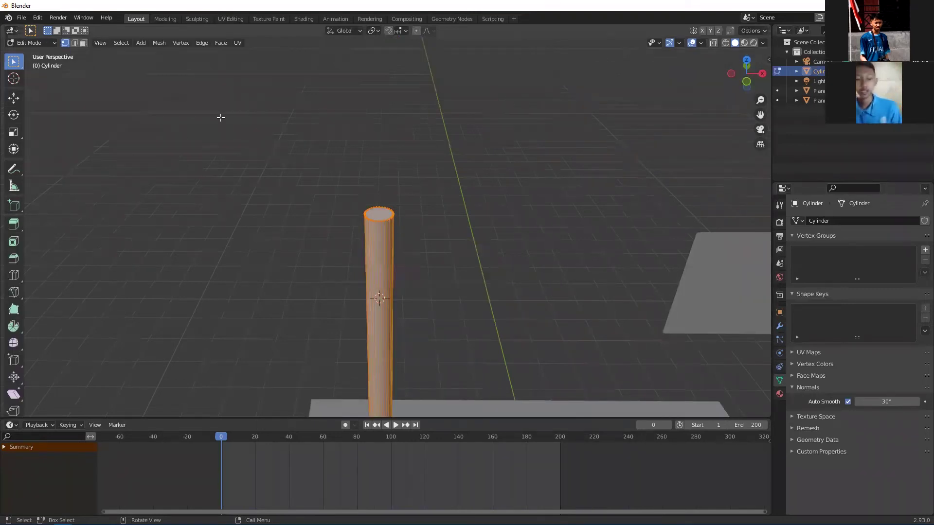
click(83, 42)
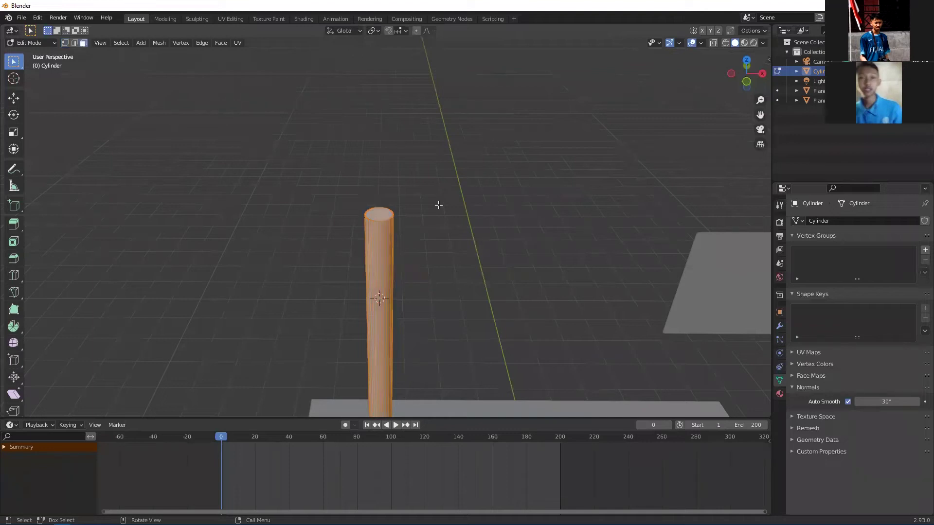
scroll(404, 242, up, 3)
click(397, 251)
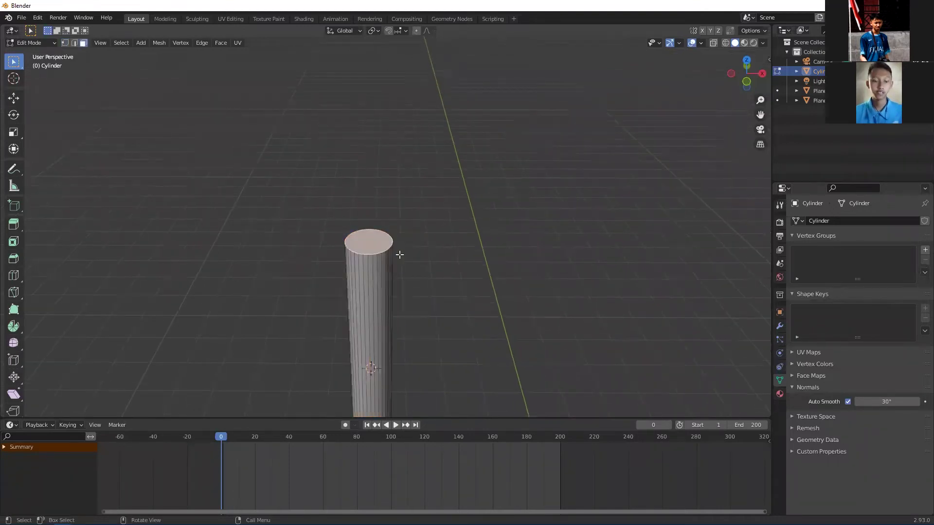
Step: Extrude the pole's top face up about 0.1 m, scale it narrower into a taper and lower it about 0.02 m
key(KP_1)
scroll(389, 273, up, 2)
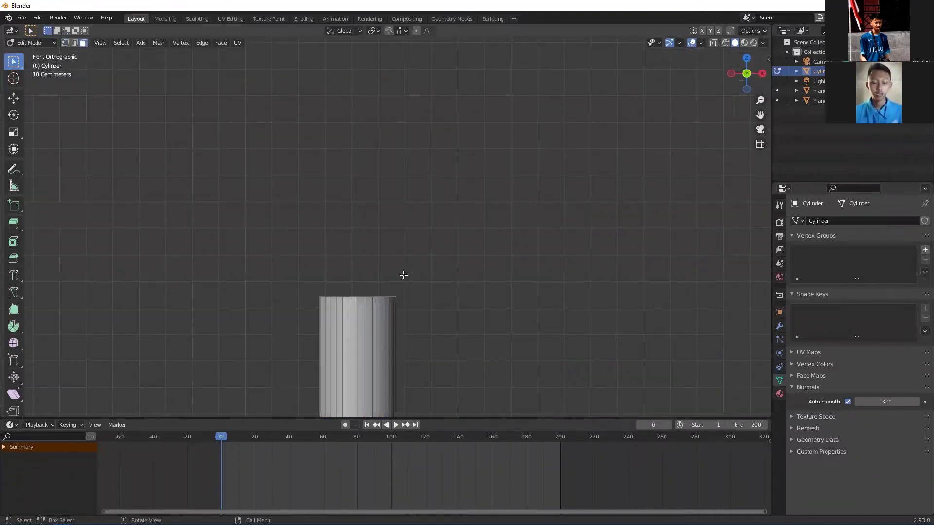
key(e)
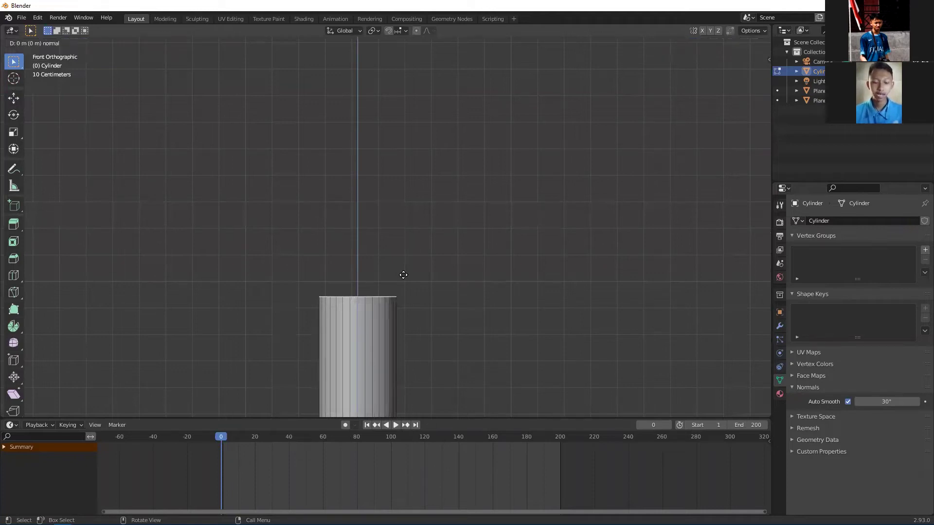
click(404, 247)
key(s)
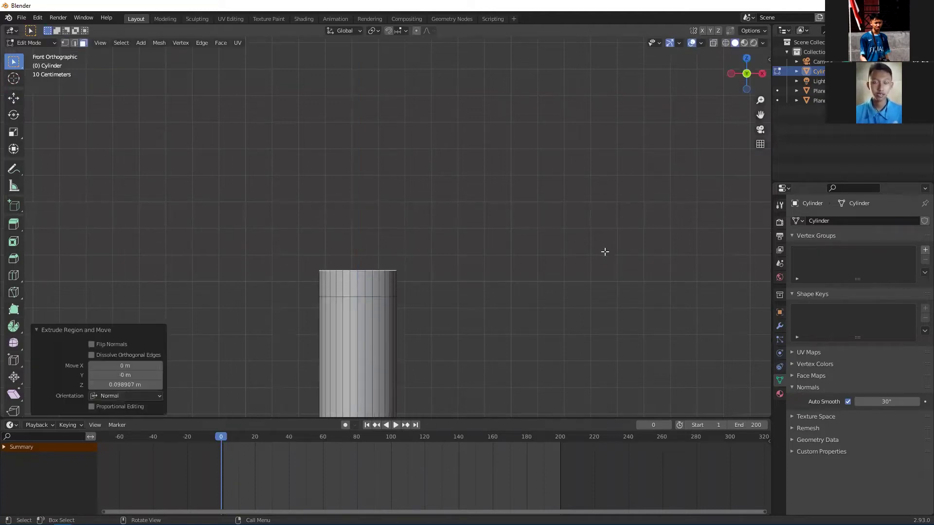
click(494, 261)
key(g)
key(z)
click(494, 264)
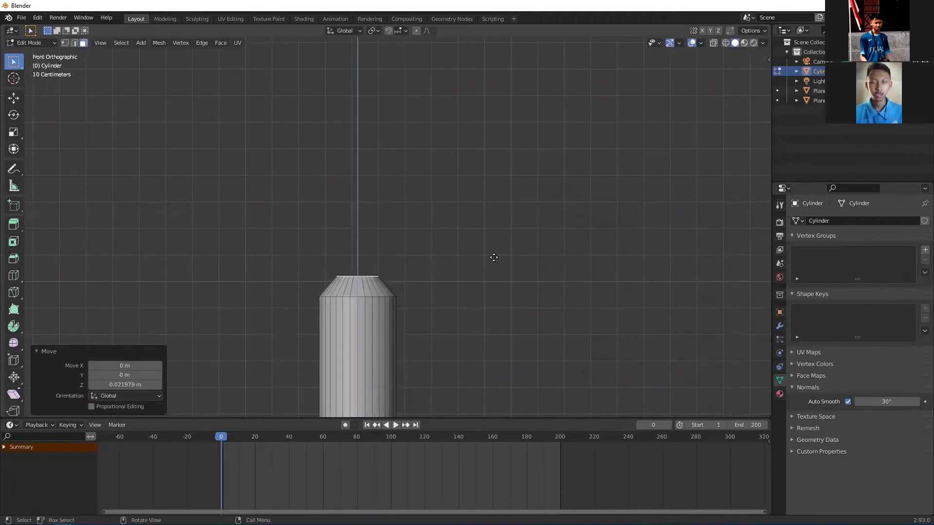
Step: Extrude the top face up about 0.05 m as a neck, extrude it about 0.05 m more and widen it to about 1.402
key(e)
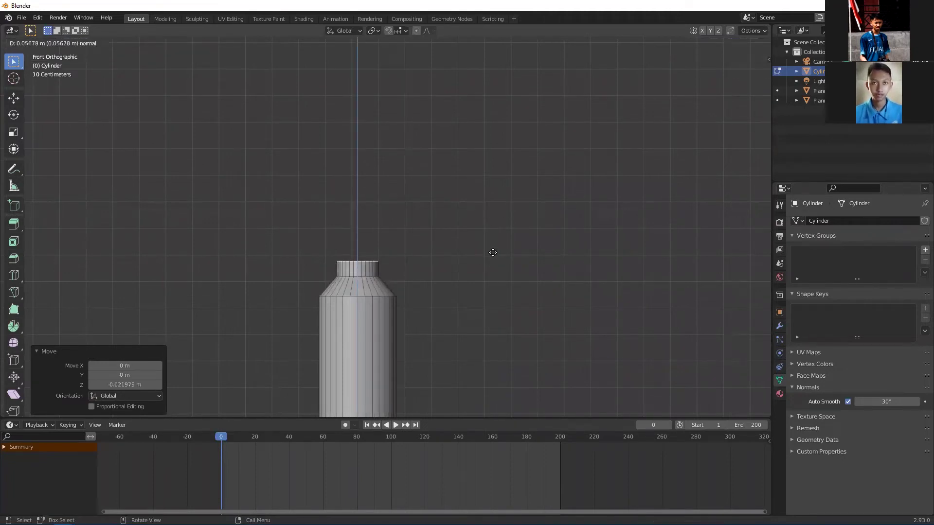
click(492, 252)
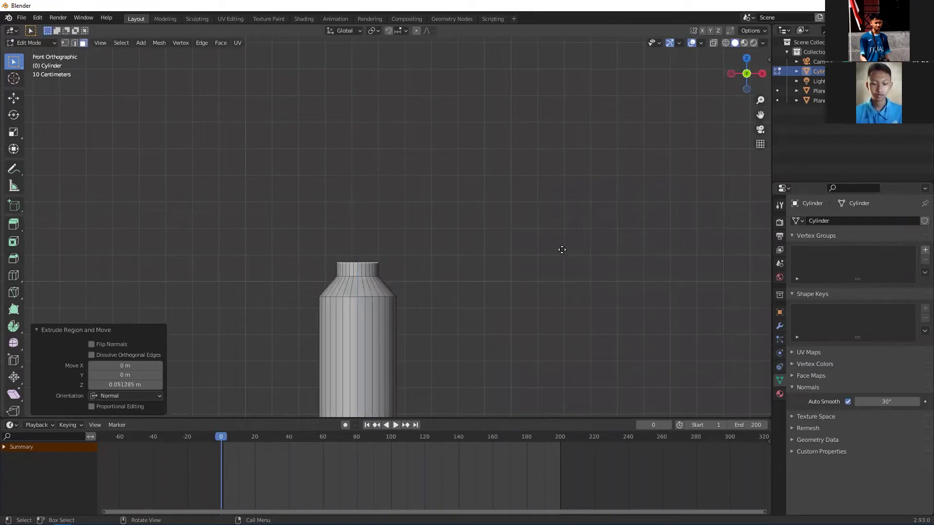
key(e)
click(558, 243)
key(s)
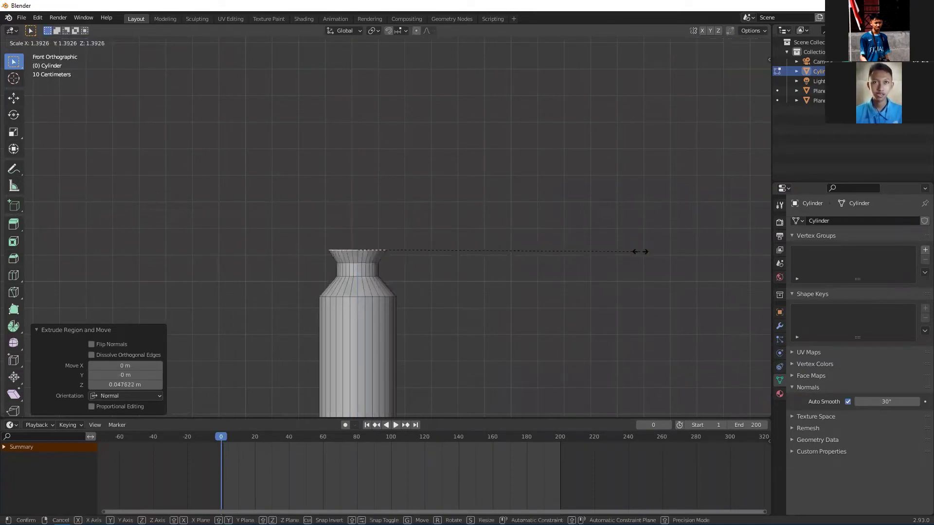
click(642, 252)
Step: Extrude the widened top face up about 0.06 m and scale it down to about 0.513
key(e)
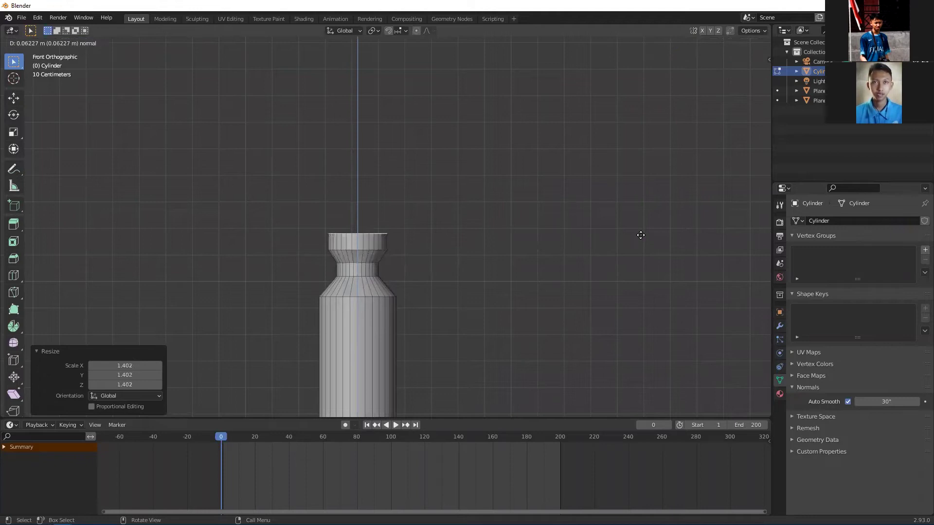
click(640, 235)
key(s)
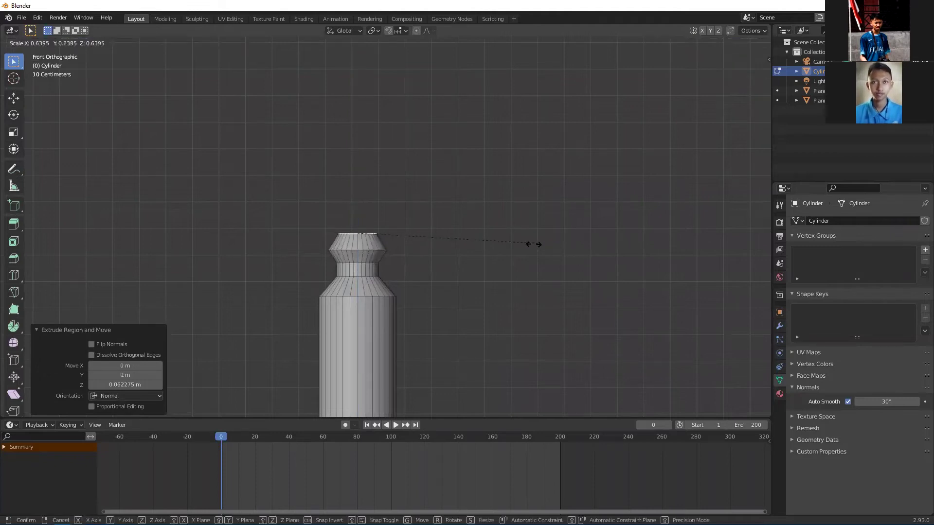
click(502, 247)
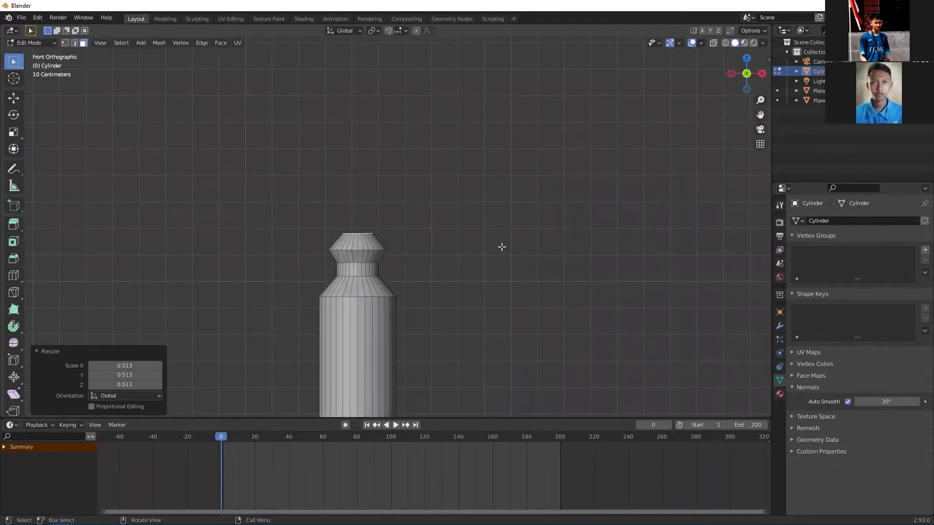
click(407, 302)
shift+middle_drag(380, 297, 433, 260)
scroll(433, 259, up, 6)
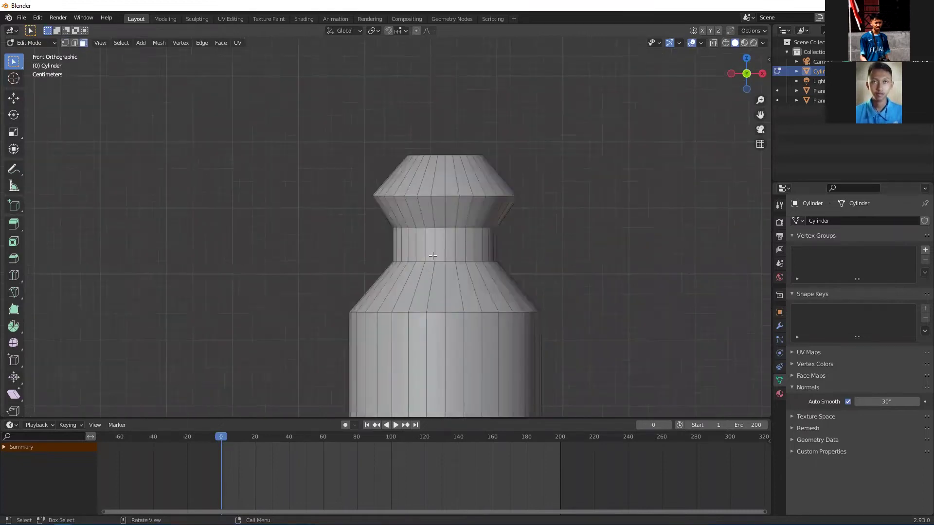
shift+scroll(461, 234, down, 2)
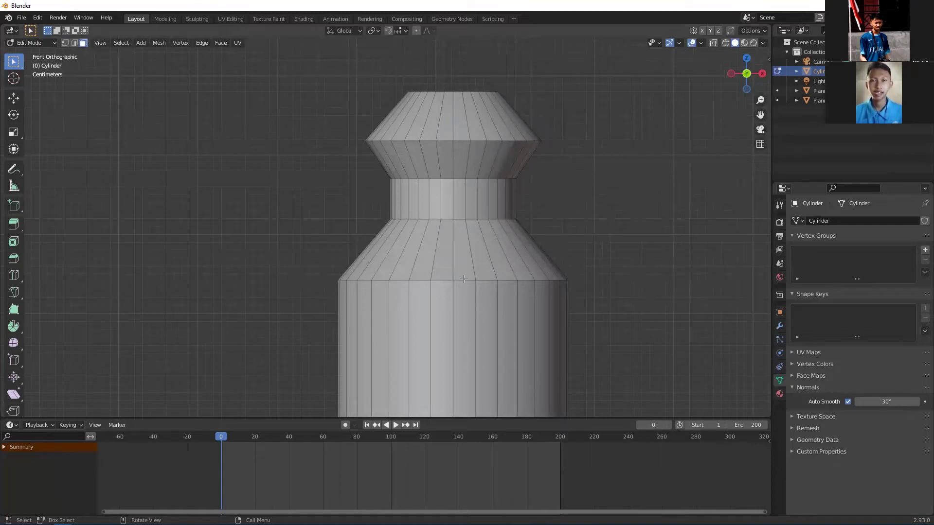
shift+middle_drag(652, 236, 631, 228)
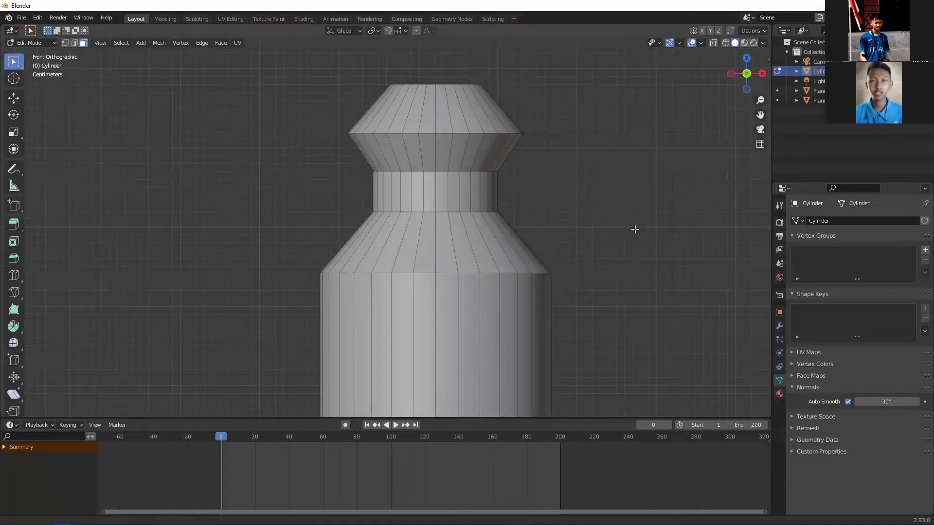
alt+click(467, 274)
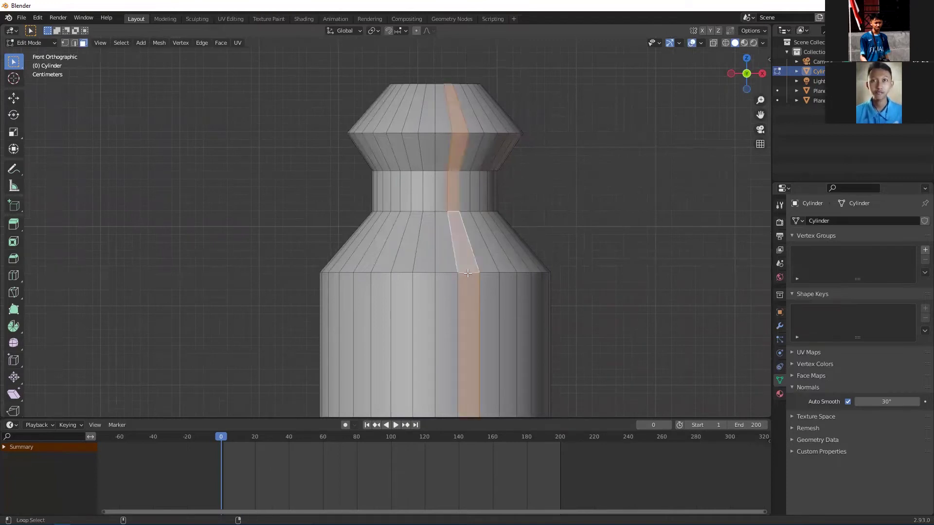
click(74, 44)
click(296, 213)
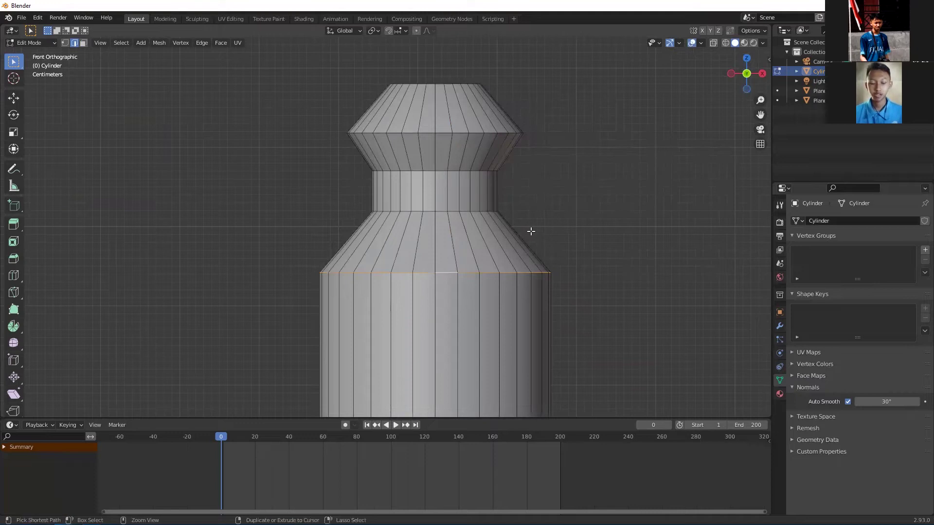
key(ctrl+b)
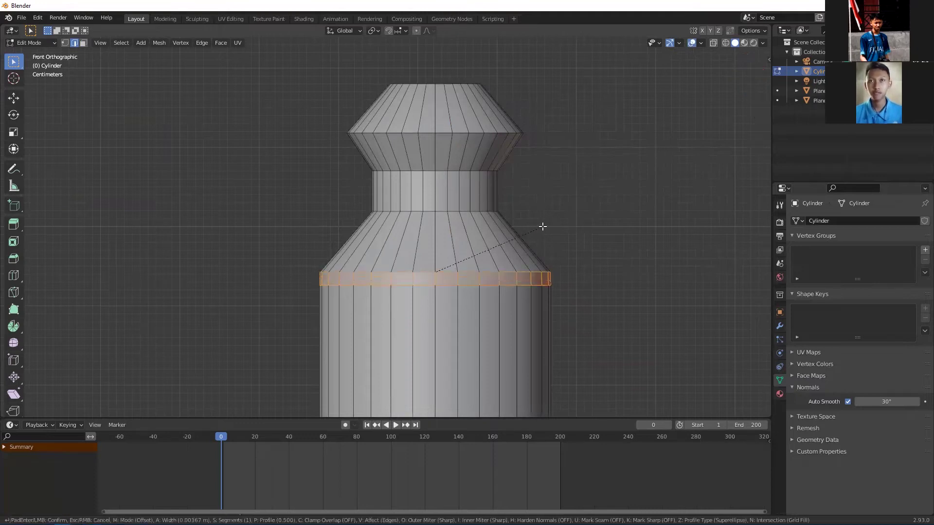
key(Escape)
click(559, 230)
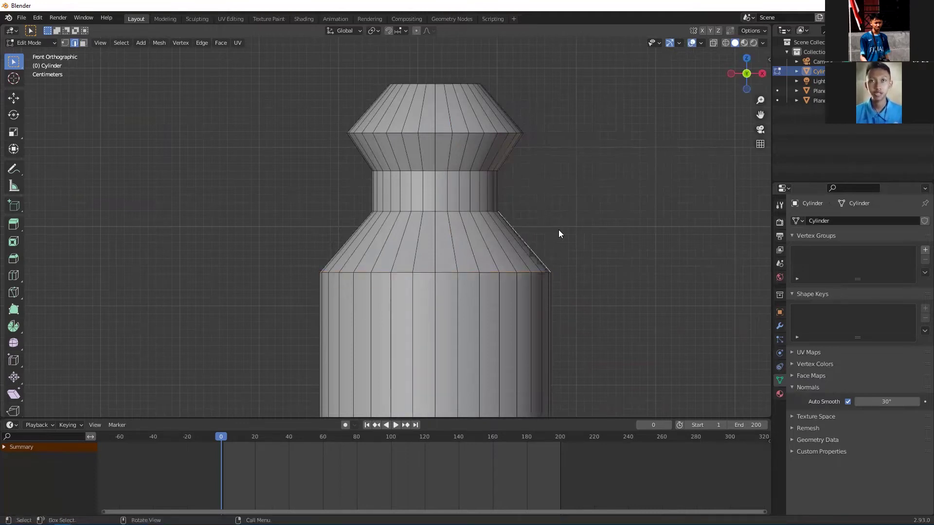
Step: Leave mesh editing and move the flag about 2.7 m toward the pole in the front view
key(Tab)
click(570, 233)
shift+middle_drag(551, 225, 531, 244)
scroll(530, 247, down, 15)
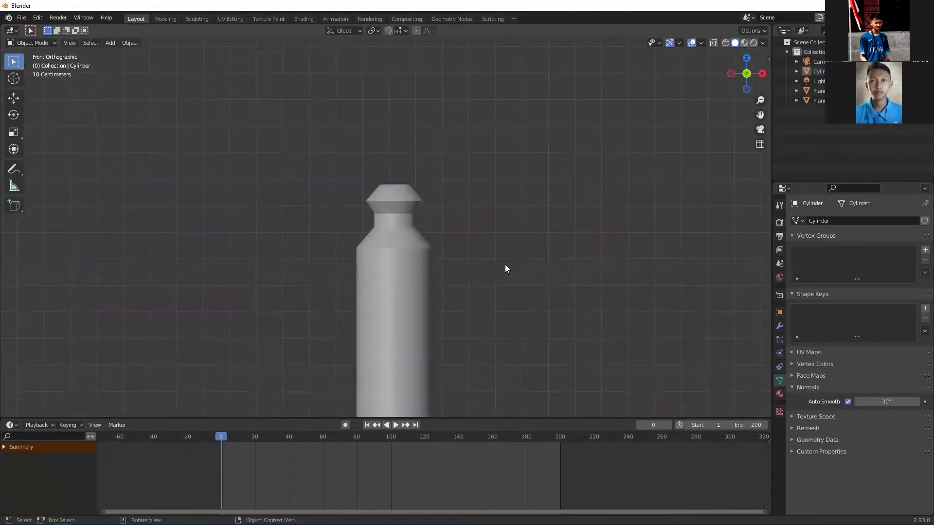
scroll(491, 307, up, 1)
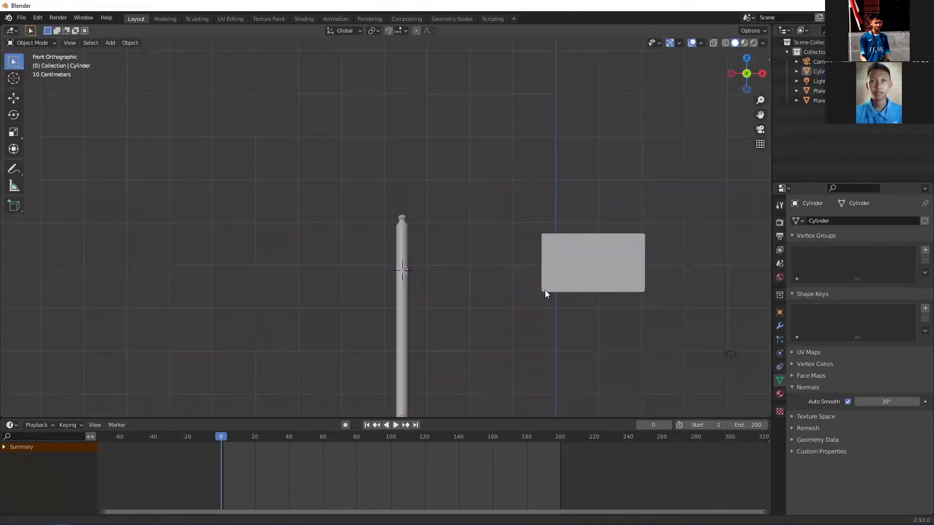
click(600, 291)
scroll(608, 303, up, 2)
key(g)
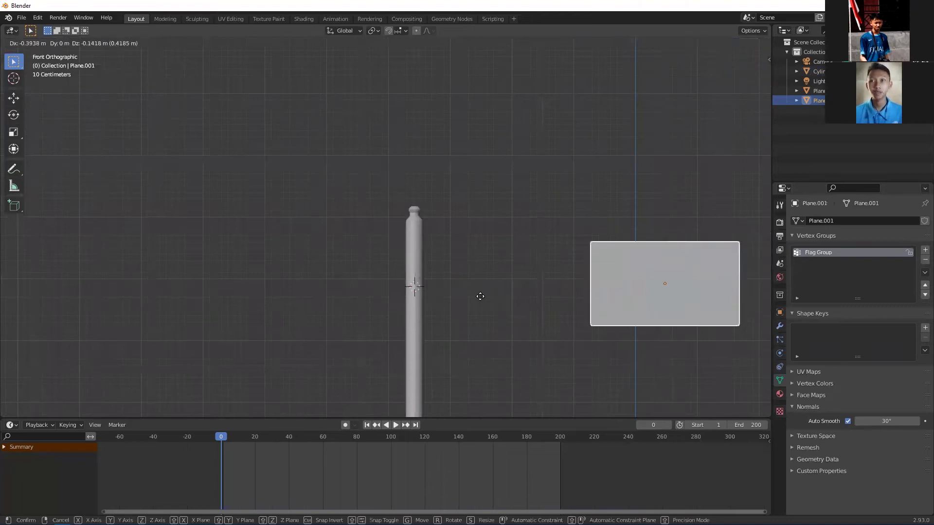
click(444, 298)
Step: Shift the flag further toward the pole in small moves until its inner edge meets the shaft just below the finial
scroll(493, 286, up, 1)
scroll(492, 286, up, 2)
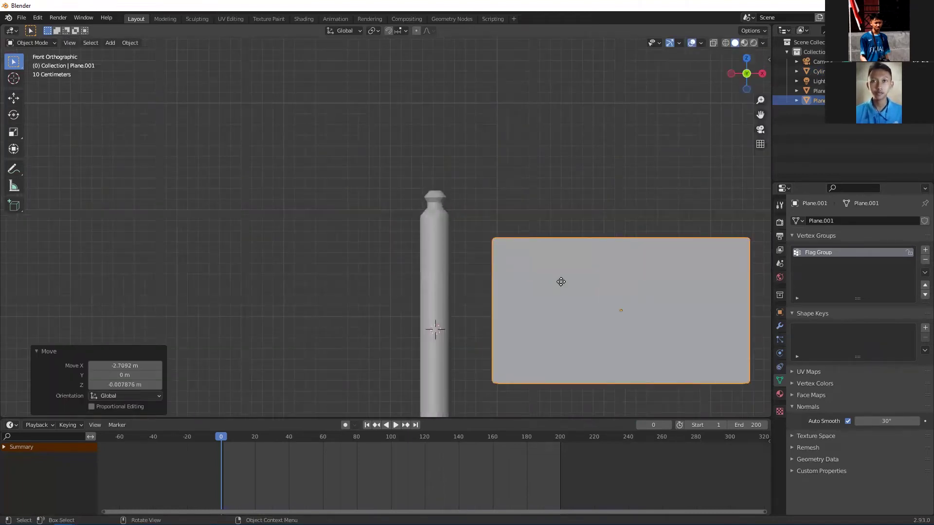
key(g)
click(538, 261)
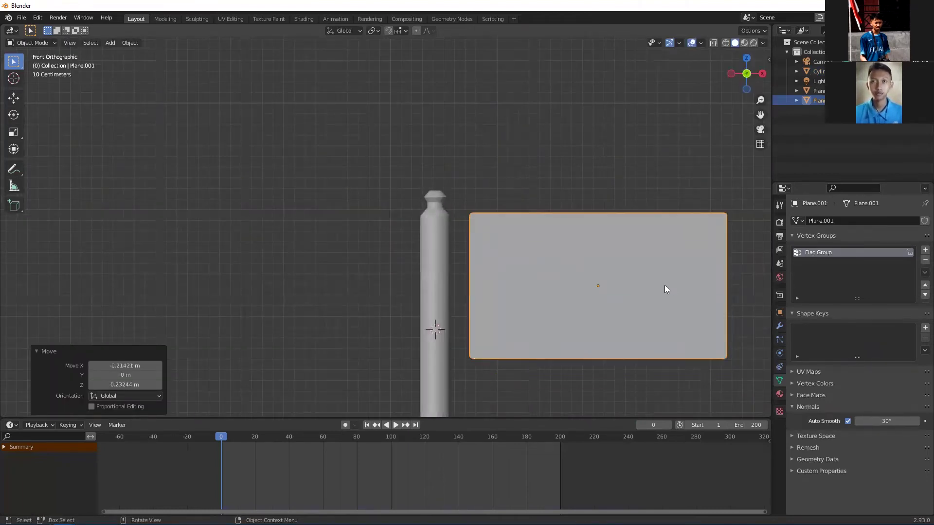
key(s)
key(Escape)
key(g)
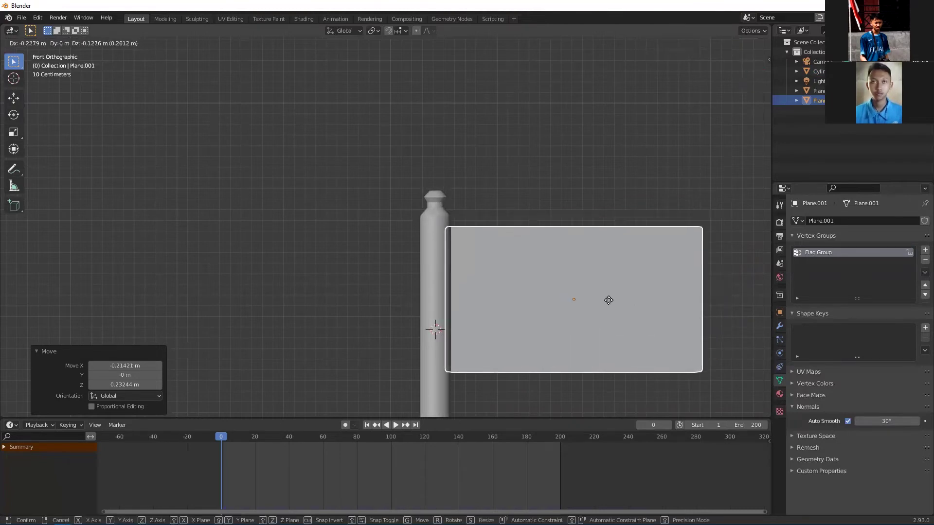
click(611, 302)
click(544, 199)
Step: Add Collision physics to the flagpole
shift+middle_drag(510, 274, 520, 187)
scroll(514, 219, down, 6)
middle_drag(511, 232, 559, 250)
click(469, 238)
scroll(556, 211, up, 3)
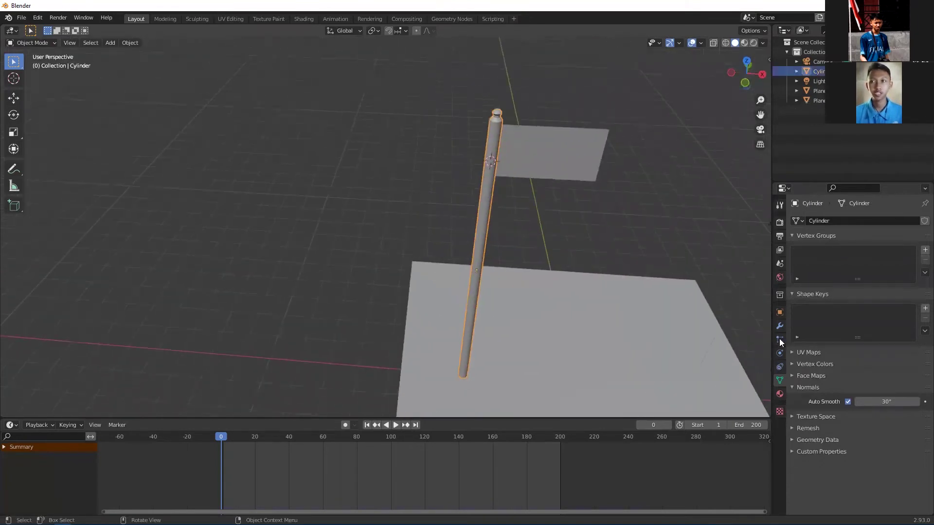
click(779, 353)
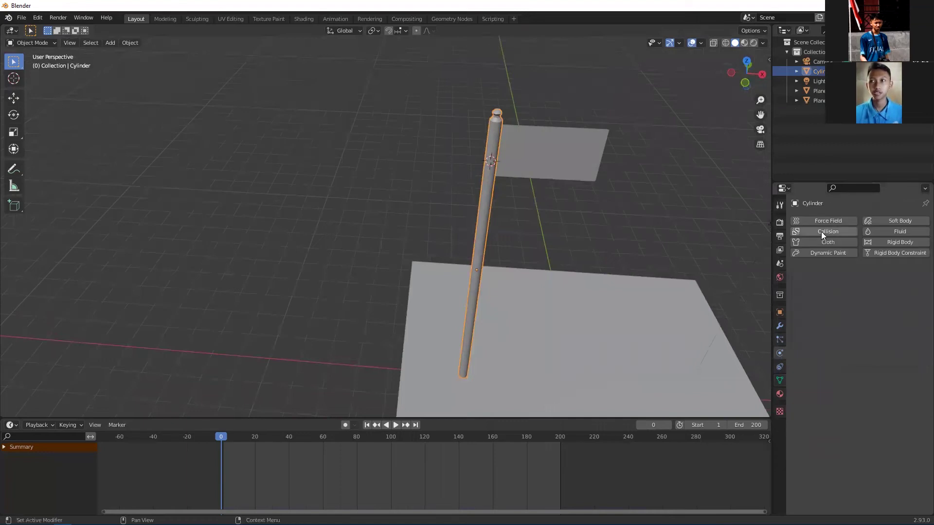
click(821, 231)
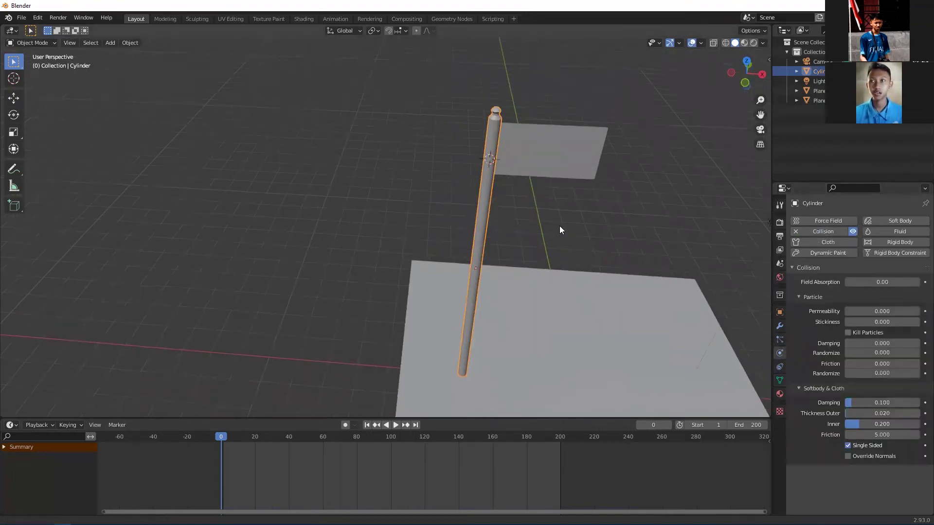
Step: Select the ground plane and give it Collision physics as well
middle_drag(559, 230, 519, 229)
click(672, 241)
shift+middle_drag(685, 238, 657, 221)
click(820, 234)
shift+middle_drag(564, 258, 557, 247)
Step: Examine how the flag sits against the pole from the front and in perspective
click(497, 138)
shift+middle_drag(482, 150, 491, 202)
click(484, 114)
key(KP_1)
shift+middle_drag(528, 265, 512, 210)
scroll(513, 212, down, 5)
click(444, 189)
middle_drag(443, 187, 416, 233)
scroll(431, 179, up, 1)
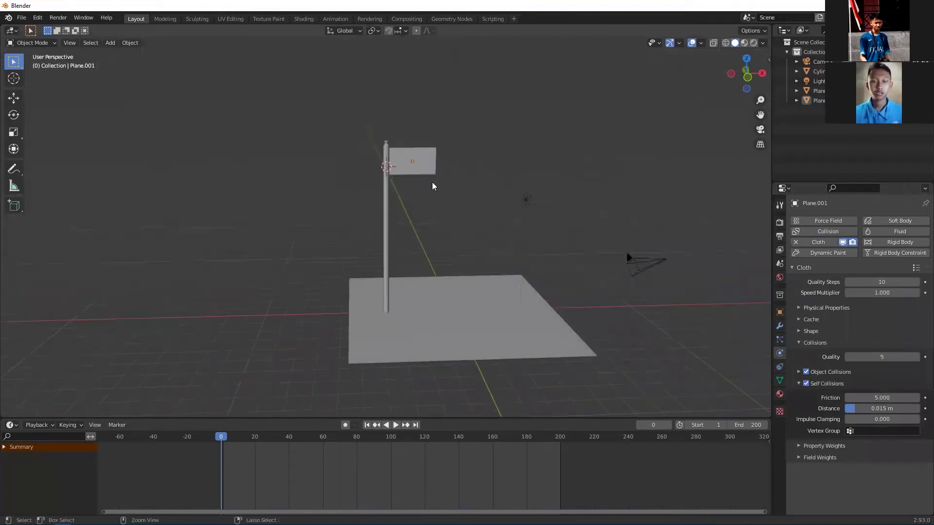
Step: Save the project as bendera.blend in the E:\Tutor folder
key(ctrl+s)
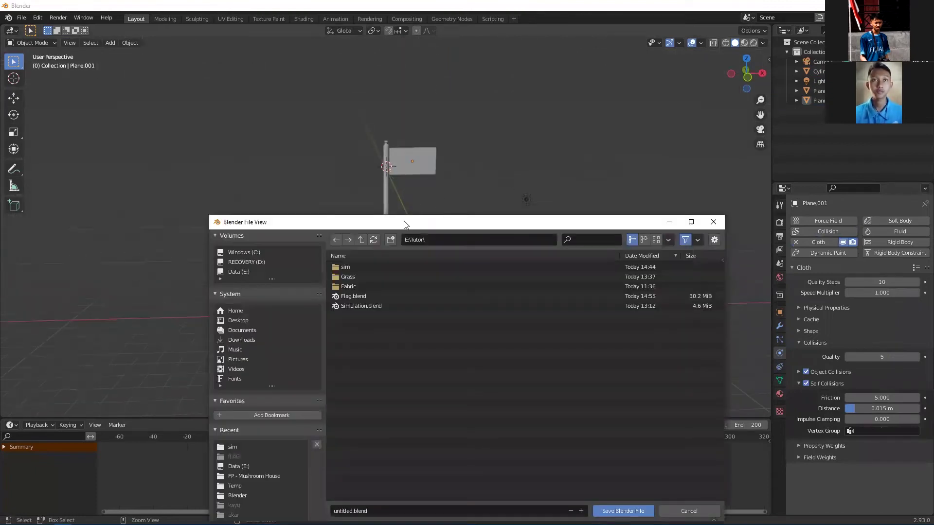
click(331, 413)
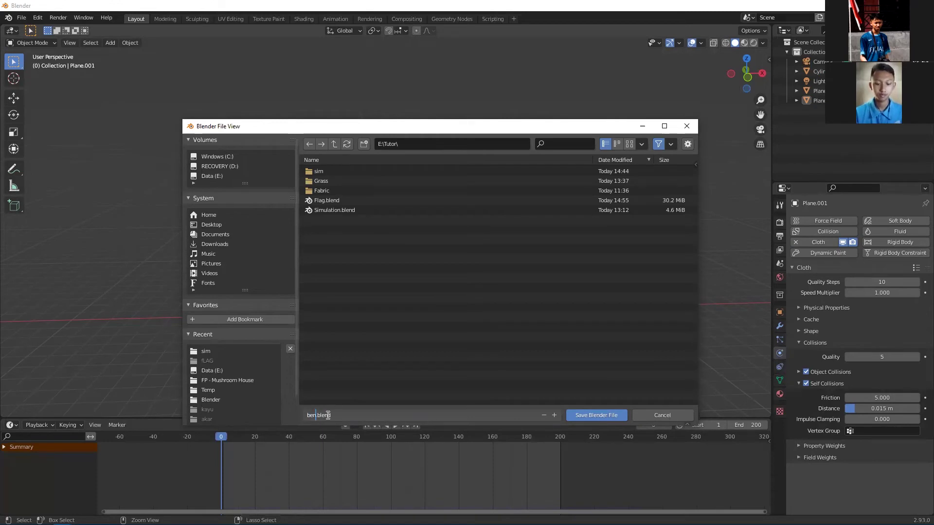
text(bendera.blend)
key(Return)
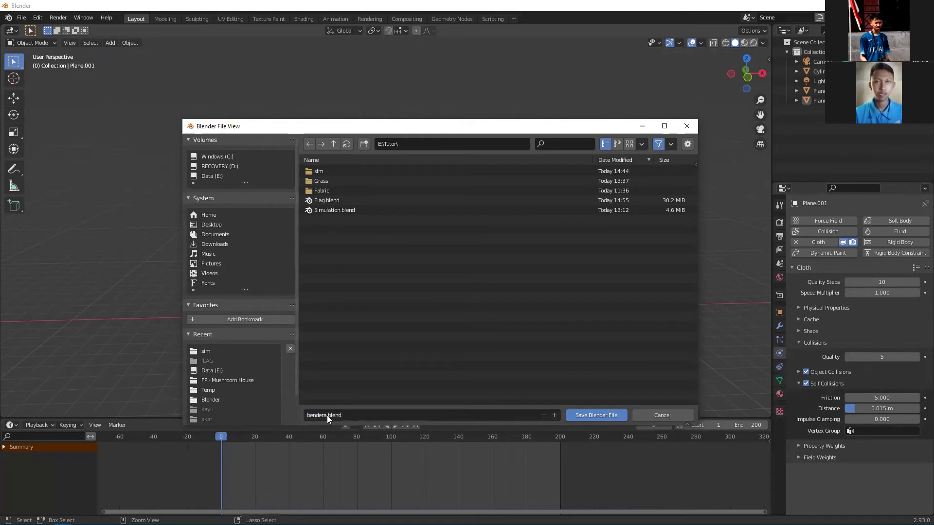
click(590, 415)
Step: Play the cloth simulation, stop it at frame 58 and inspect how the flag drapes against the pole
scroll(412, 243, up, 2)
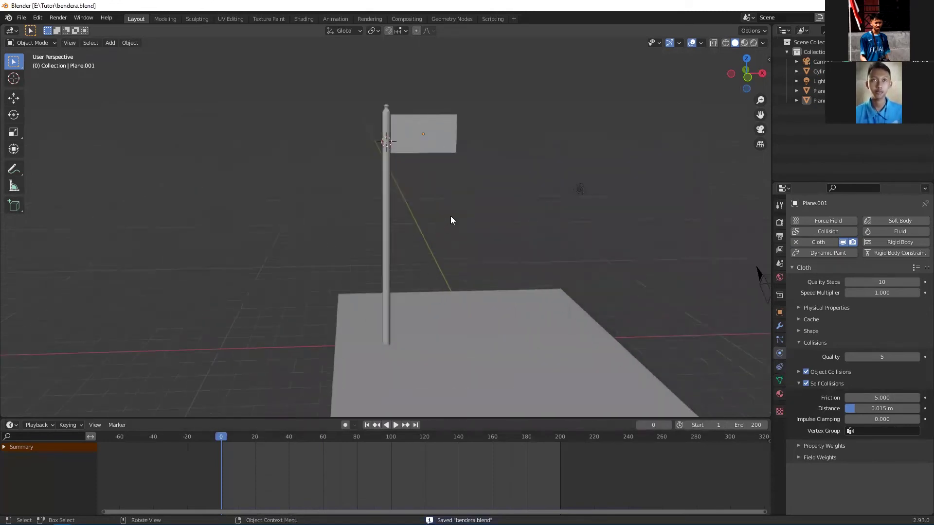
key(space)
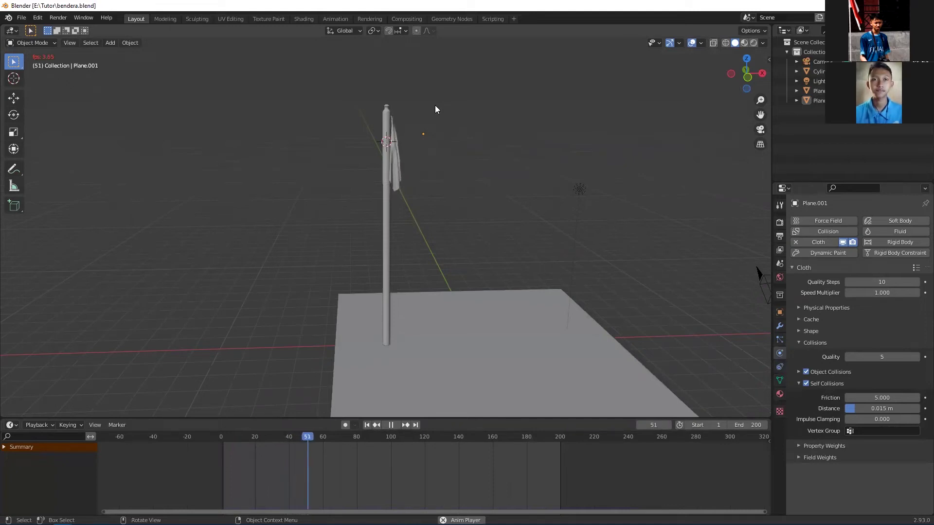
key(space)
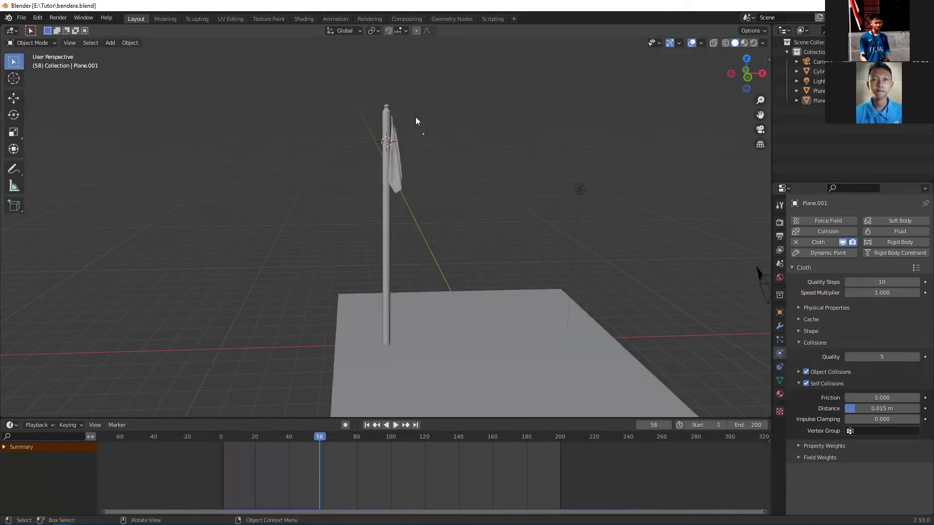
scroll(407, 132, up, 3)
shift+middle_drag(397, 89, 379, 140)
Step: Scale the whole pole down slightly in the front view
click(366, 123)
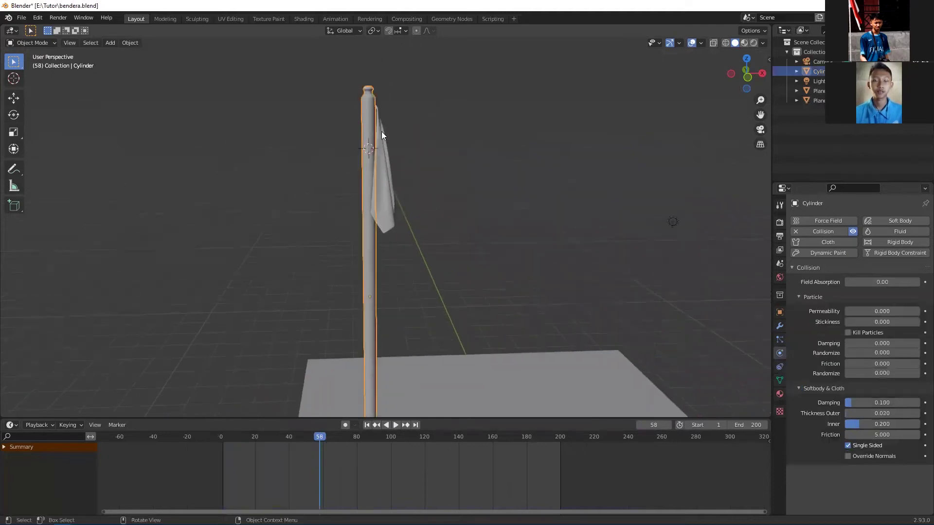
key(KP_1)
scroll(418, 129, down, 5)
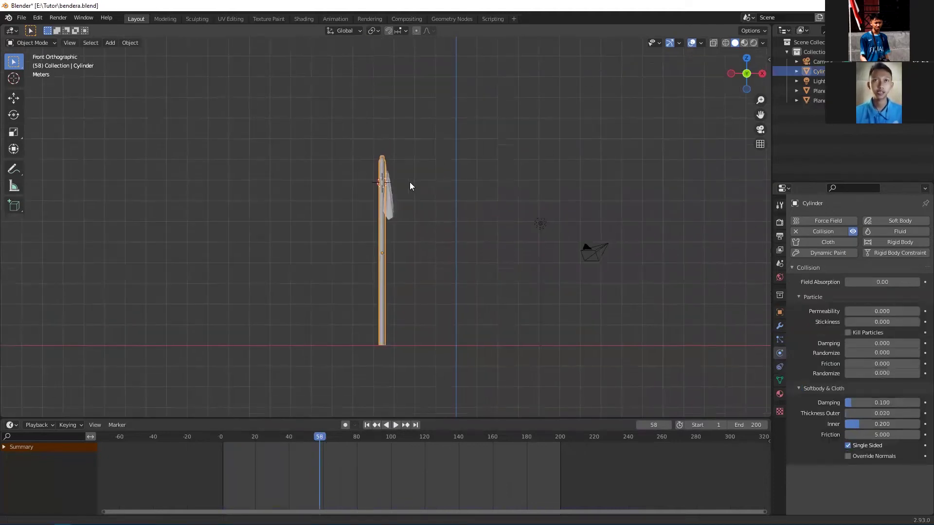
scroll(410, 183, up, 4)
key(s)
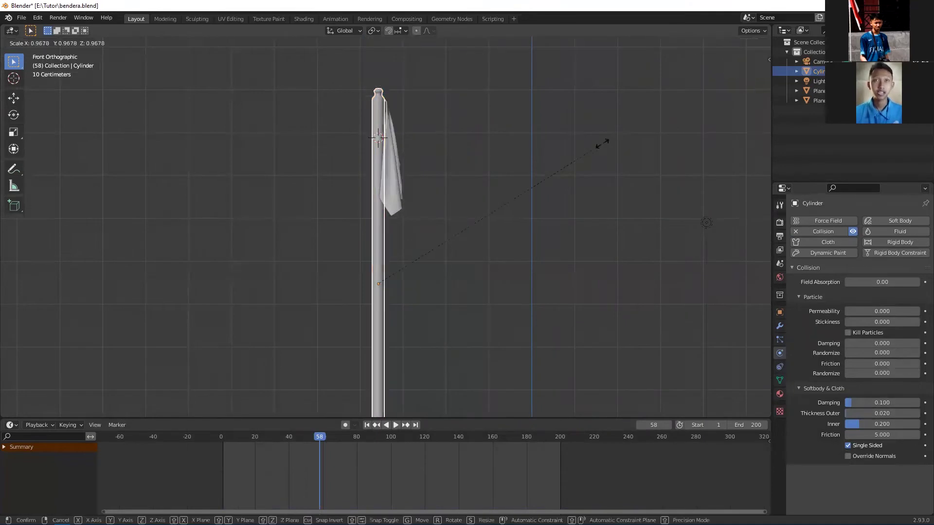
click(432, 157)
Step: Return to frame 0, scale the flag by 1.028 and lower it about 0.64 m so it hangs below the finial
drag(318, 435, 210, 439)
scroll(440, 96, up, 2)
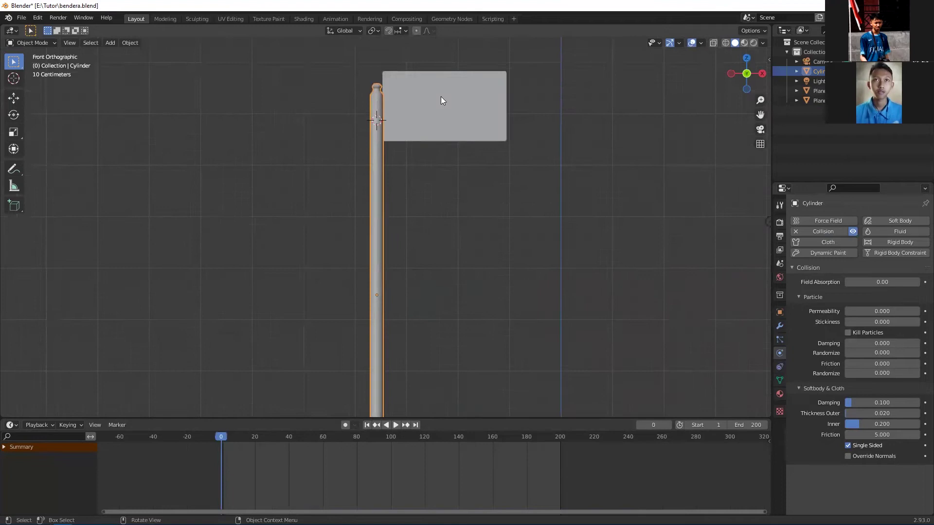
click(441, 96)
key(s)
click(558, 147)
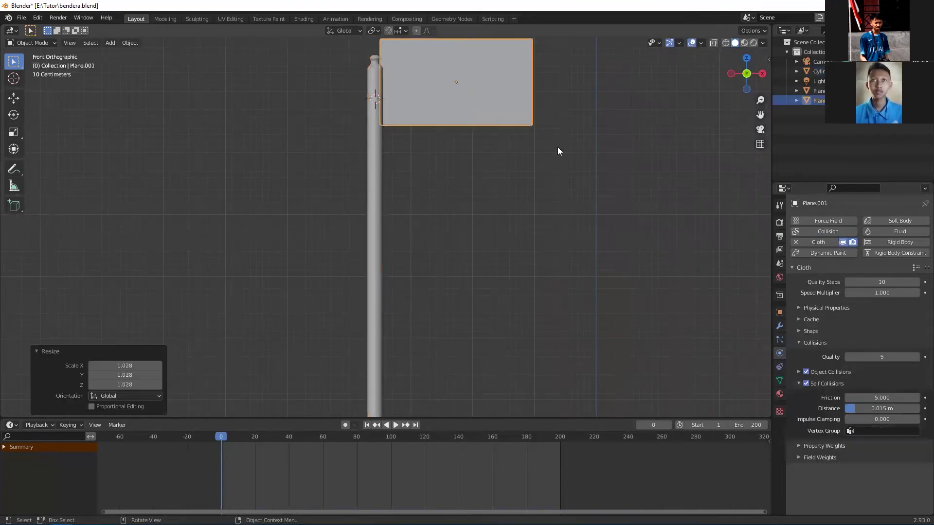
key(g)
key(z)
click(555, 187)
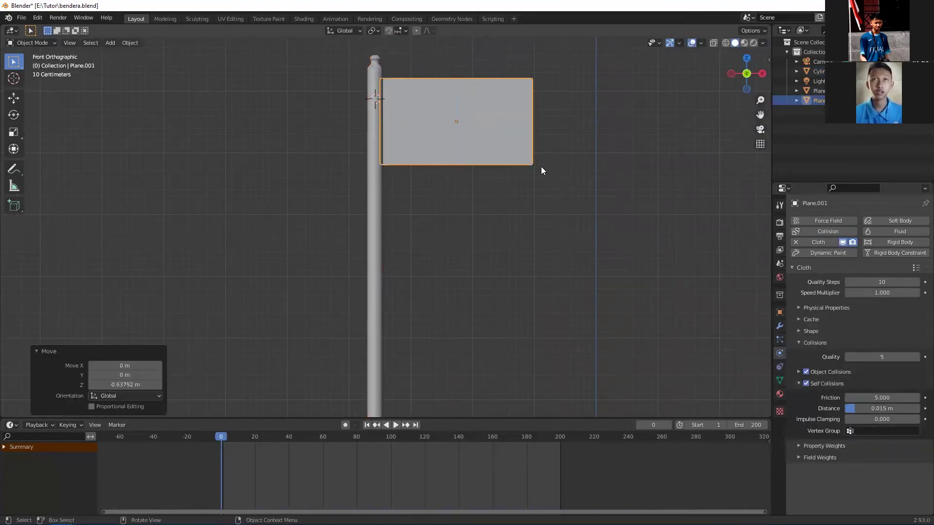
Step: Select the flag and pole together and move them about 3.38 m in X, -0.29 m in Y and -0.48 m in Z
scroll(539, 166, down, 5)
shift+middle_drag(469, 189, 490, 185)
scroll(436, 212, up, 4)
shift+middle_drag(417, 248, 402, 301)
scroll(459, 178, down, 5)
middle_drag(439, 167, 435, 217)
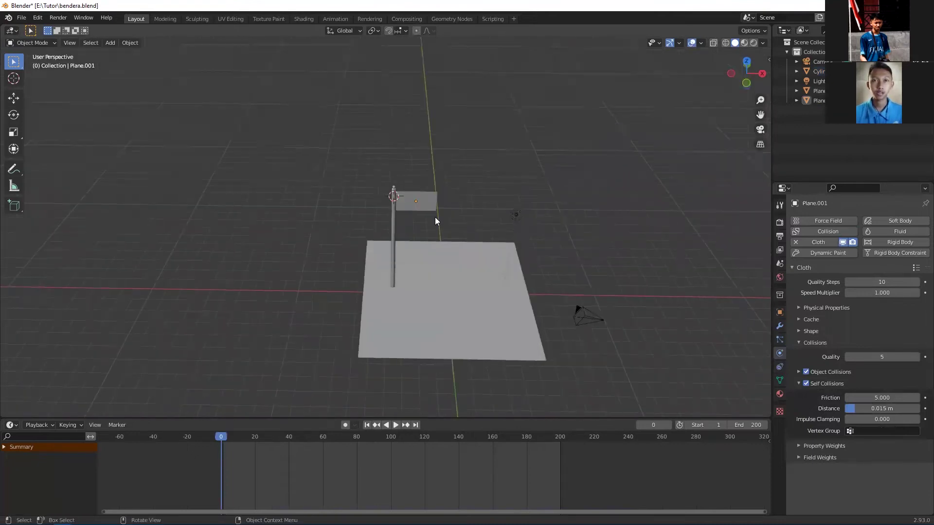
key(KP_1)
scroll(435, 214, up, 6)
shift+middle_drag(427, 166, 372, 130)
drag(296, 92, 467, 216)
middle_drag(446, 202, 465, 218)
key(g)
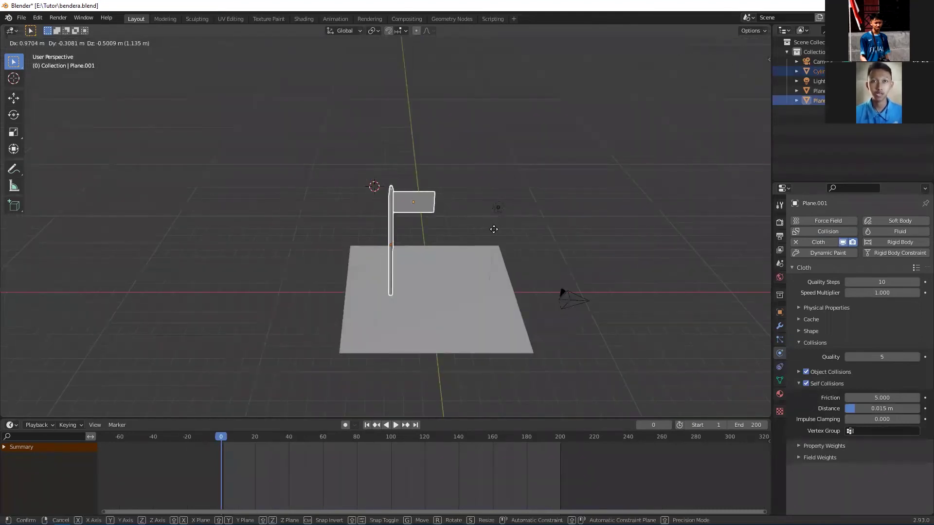
click(520, 227)
Step: Nudge the selected flag and pole slightly so the pole stands on the ground near the origin, and deselect them
key(KP_1)
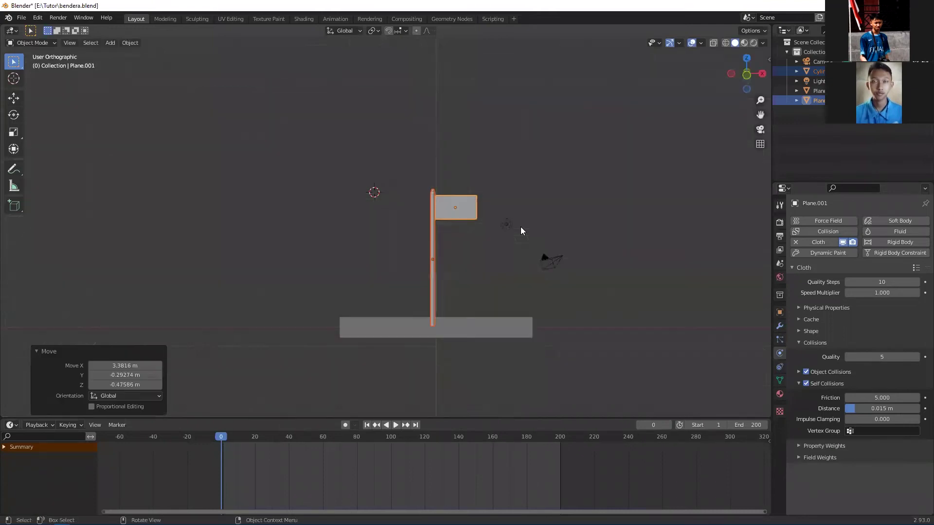
scroll(497, 314, up, 2)
shift+middle_drag(497, 314, 442, 239)
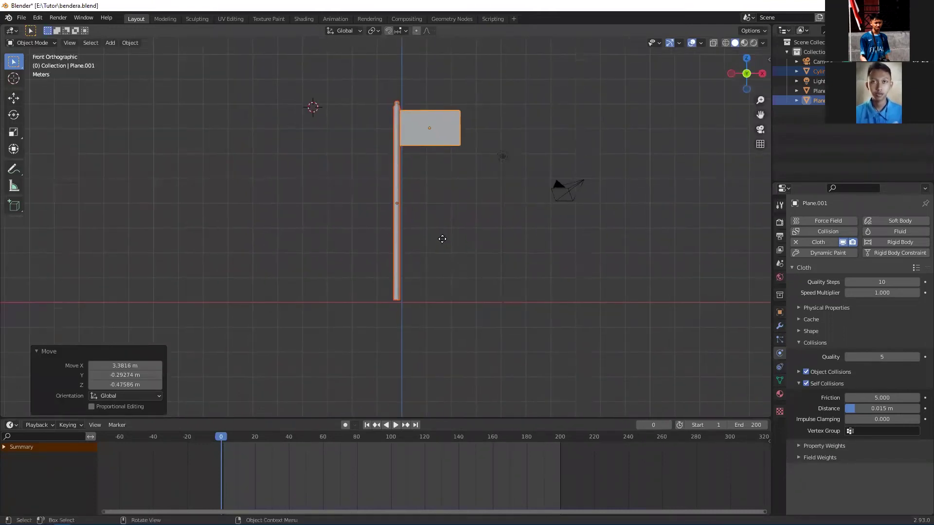
key(g)
click(447, 245)
click(441, 185)
Step: Check the placement of the flag and pole on the ground from several angles and through the camera
scroll(442, 185, down, 3)
middle_drag(441, 187, 382, 214)
key(KP_1)
middle_drag(439, 234, 396, 261)
scroll(396, 261, up, 4)
key(KP_0)
scroll(457, 165, down, 3)
middle_drag(457, 165, 435, 168)
scroll(434, 155, down, 5)
Step: Play the cloth simulation, stop it and scrub back to frame 12 to inspect the falling flag
key(space)
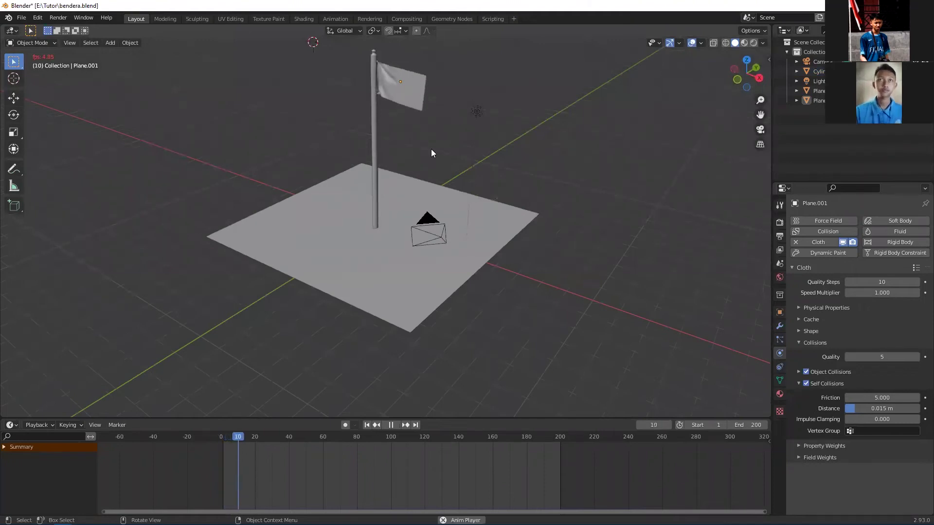
key(space)
drag(305, 436, 242, 433)
middle_drag(376, 183, 410, 184)
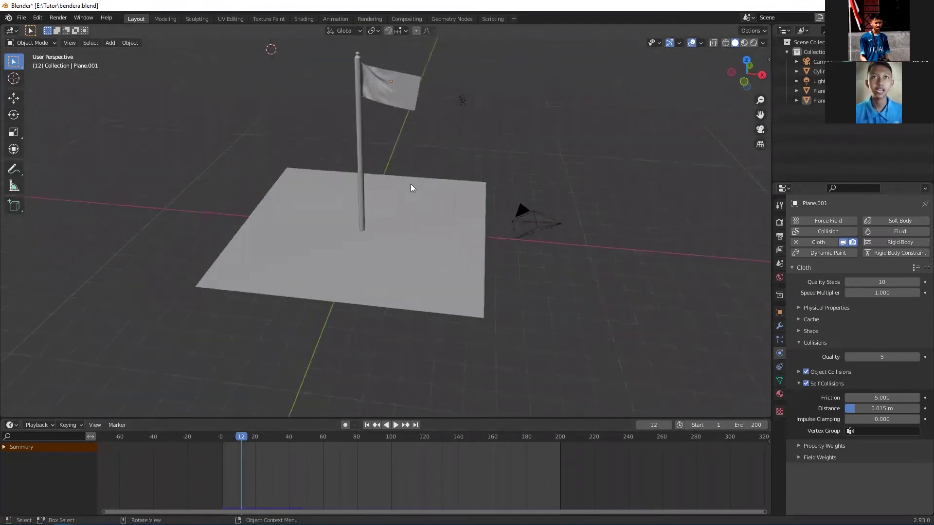
Step: In front view, place the 3D cursor near flag height on the side of the pole opposite the flag
key(KP_1)
shift+middle_drag(347, 97, 499, 166)
scroll(595, 177, up, 2)
click(788, 265)
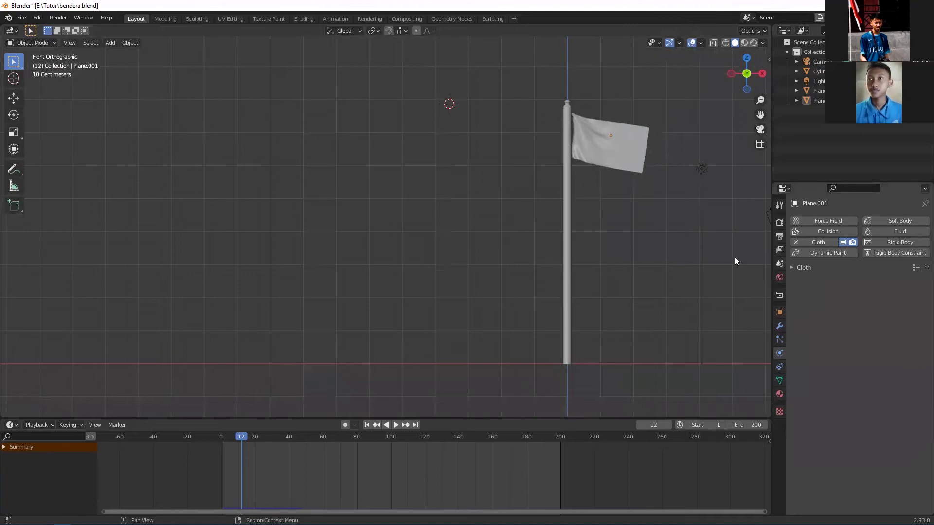
shift+middle_drag(420, 113, 517, 126)
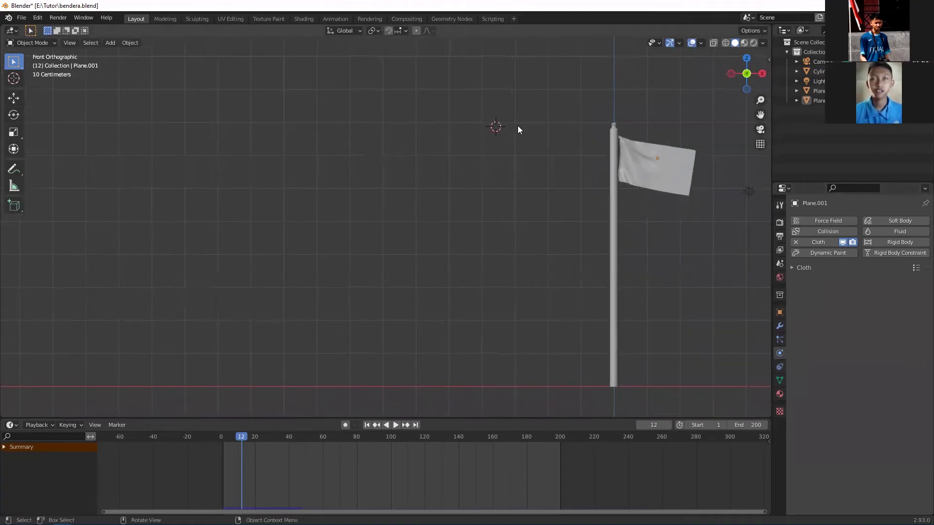
shift+middle_drag(470, 147, 433, 190)
shift+right_click(423, 194)
Step: Add a Wind force field at the 3D cursor
scroll(452, 199, up, 2)
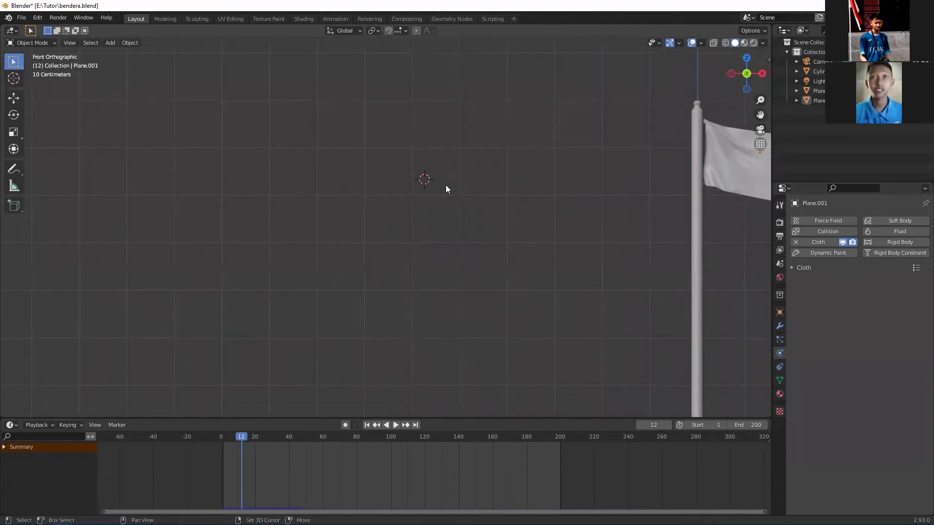
key(shift+a)
mouse_move(428, 356)
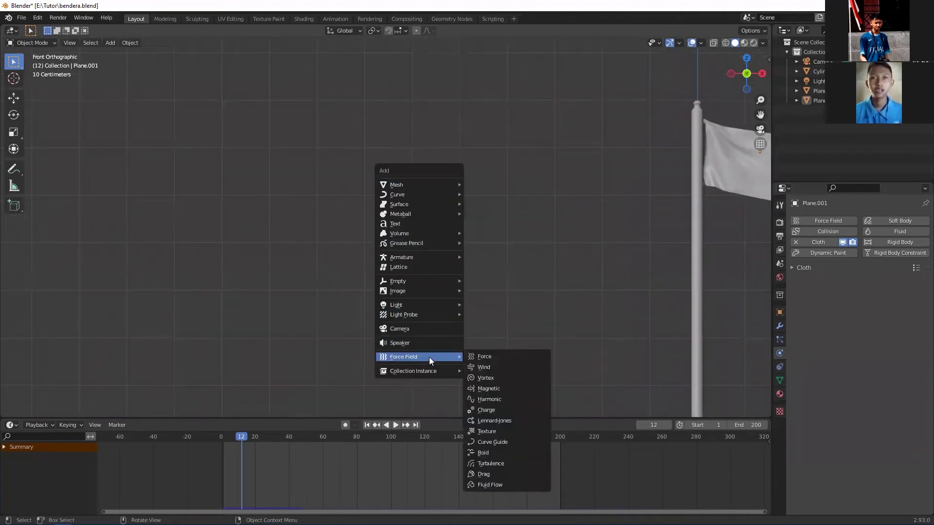
click(484, 368)
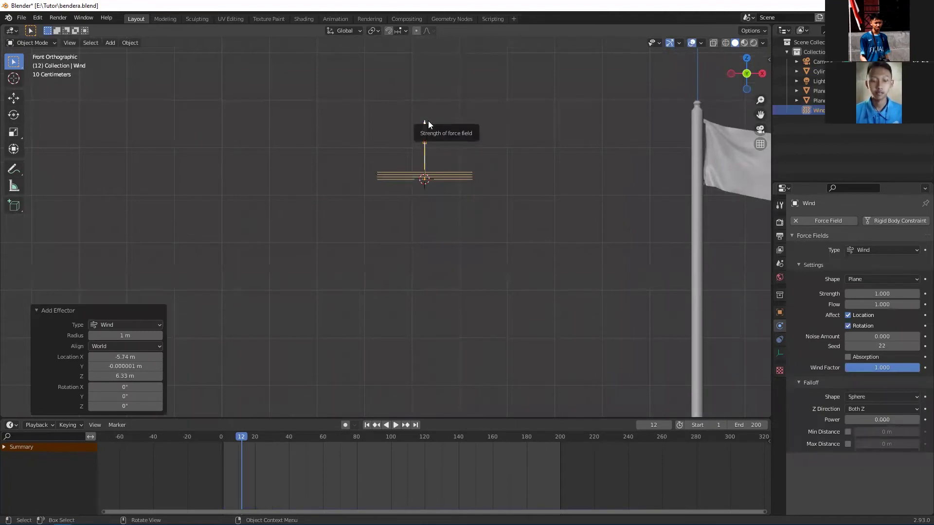
Step: Aim the wind field at the flag by rotating it about 86.6° and another -9.41°, moving it slightly closer to the pole and lower
key(r)
click(531, 179)
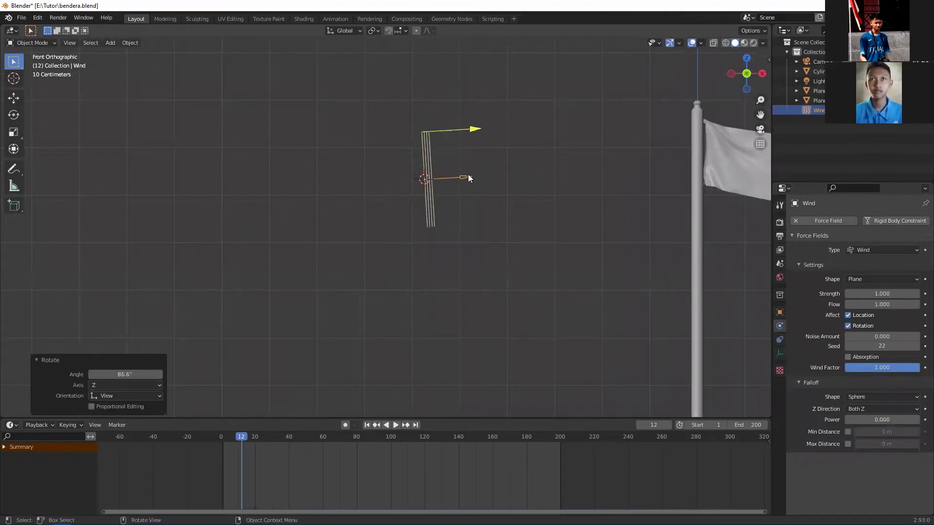
scroll(469, 174, down, 5)
shift+middle_drag(472, 186, 428, 193)
key(g)
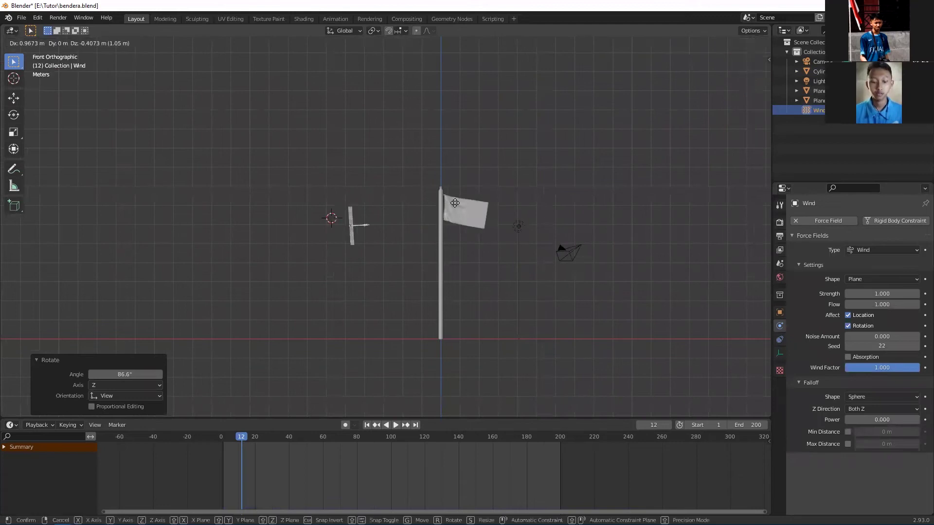
click(457, 209)
key(r)
click(454, 196)
Step: Raise the wind strength to about 106.4 with its viewport handle
shift+middle_drag(401, 201, 379, 202)
scroll(389, 203, up, 3)
drag(330, 191, 384, 181)
shift+middle_drag(542, 235, 535, 220)
Step: Try the Cone falloff shape for the wind field and return it to Sphere
click(872, 279)
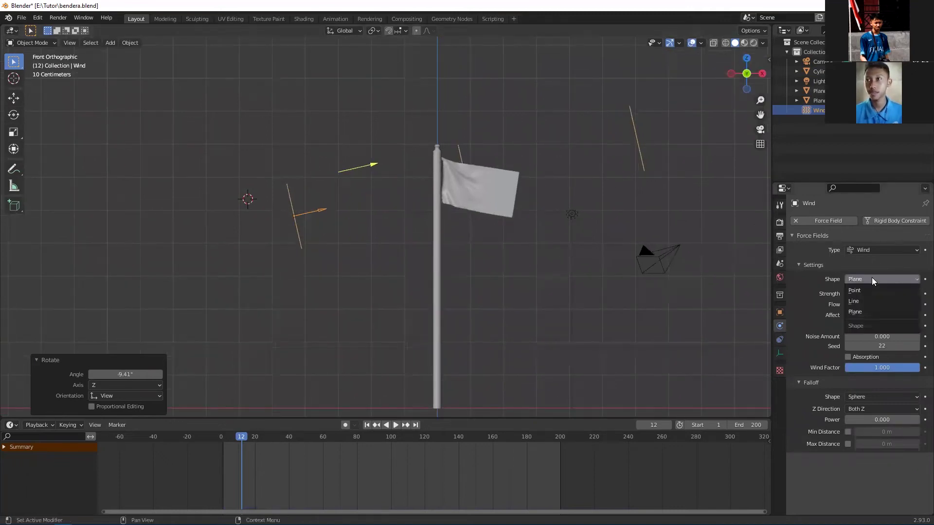
click(871, 278)
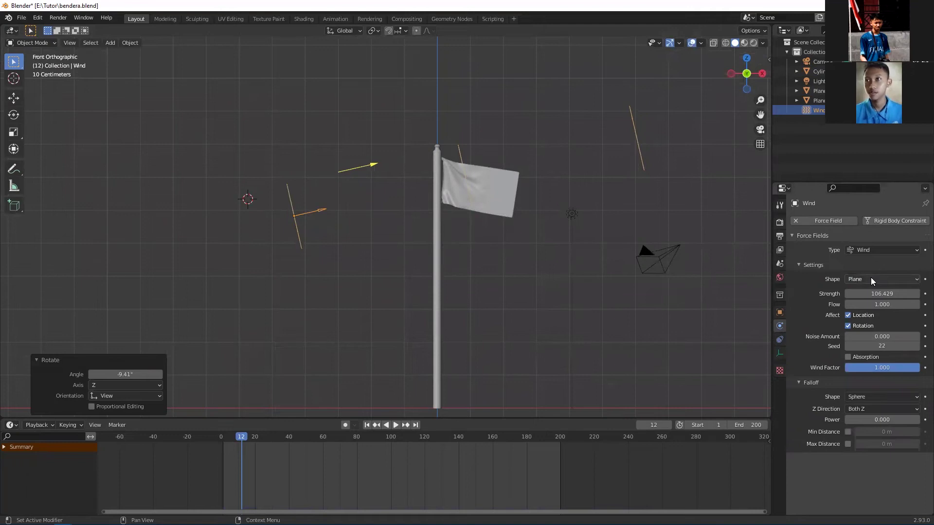
click(866, 396)
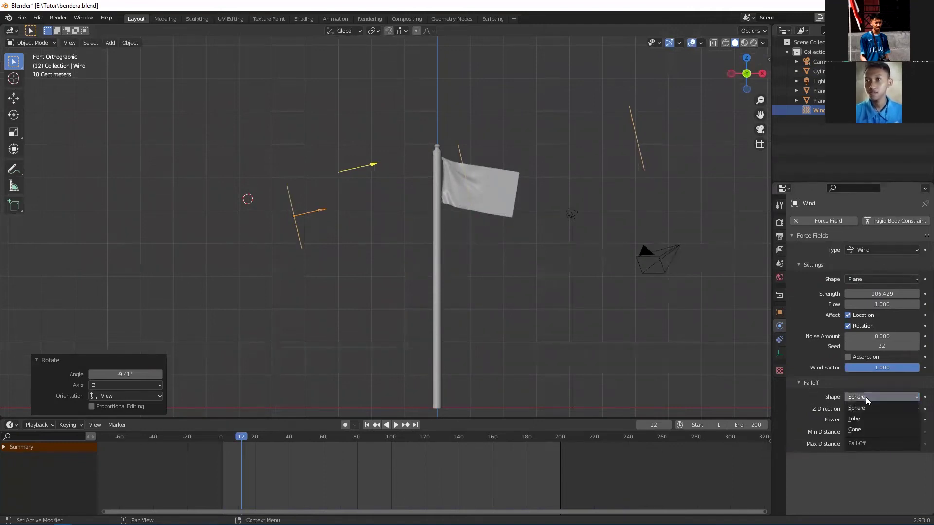
click(858, 429)
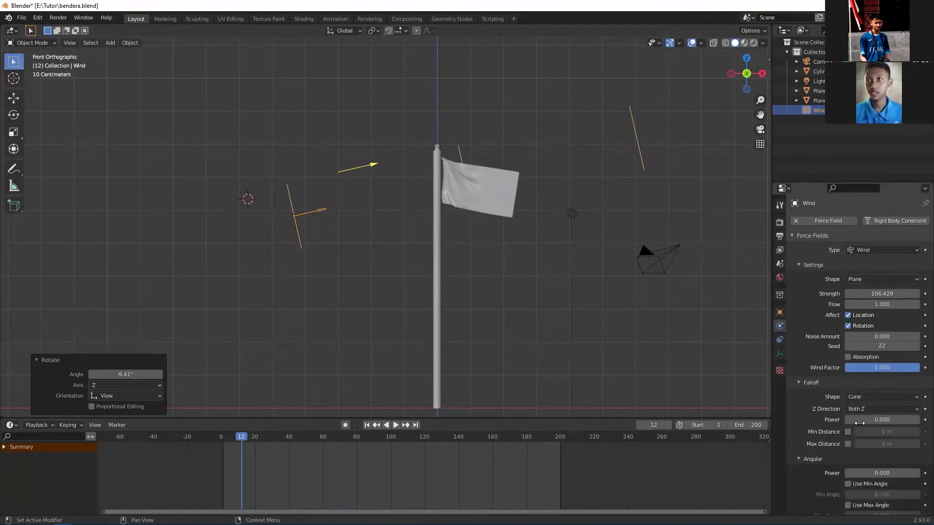
click(867, 395)
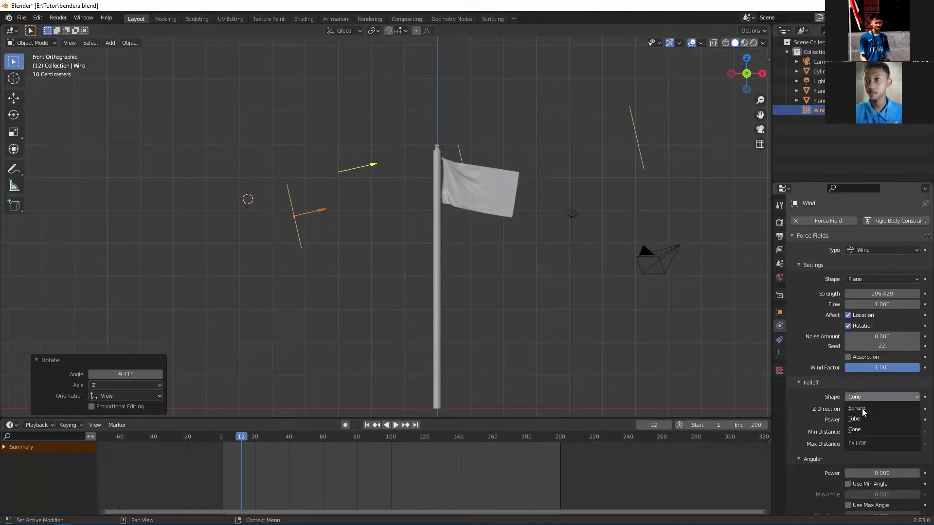
click(862, 408)
Step: Enable the wind falloff's distance limits, with a minimum of 6 m and a maximum of 6.92 m
click(847, 432)
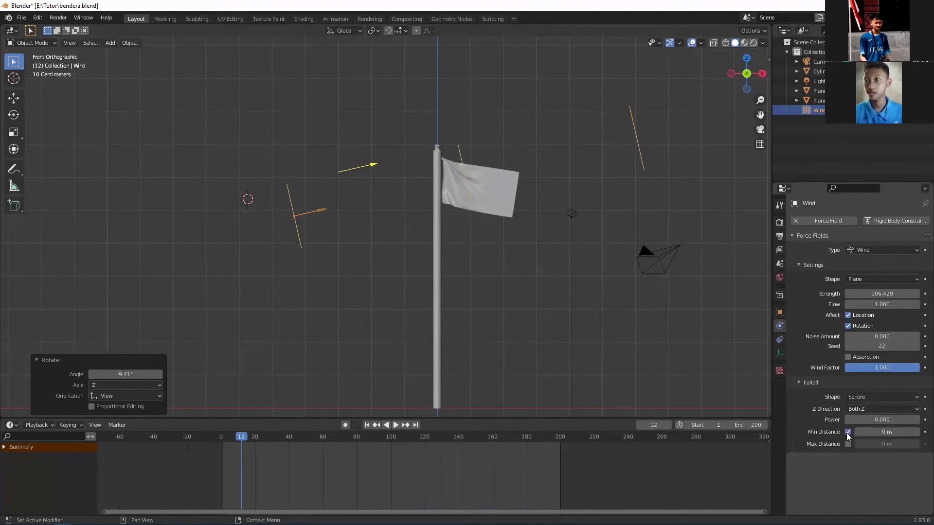
click(848, 443)
drag(886, 431, 903, 444)
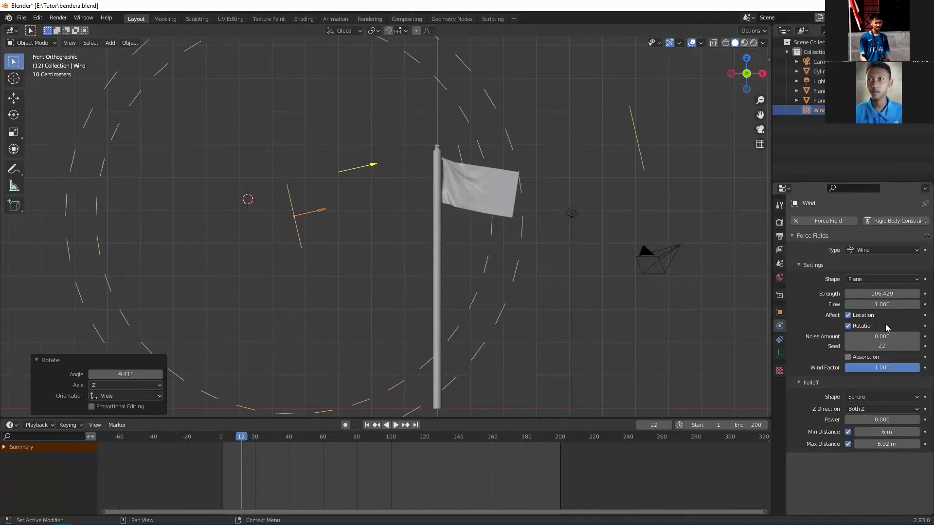
Step: Rewind the animation to frame 0 and set the wind strength to 1000
click(887, 294)
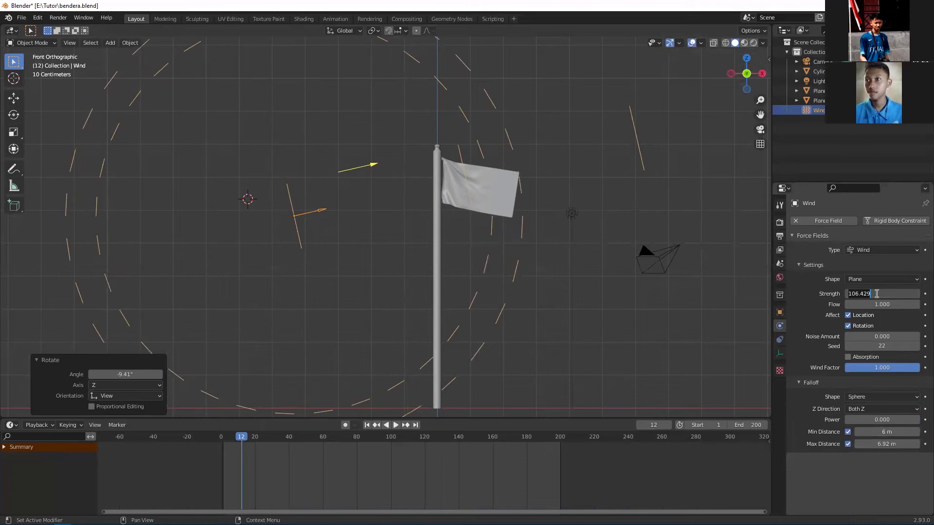
click(242, 435)
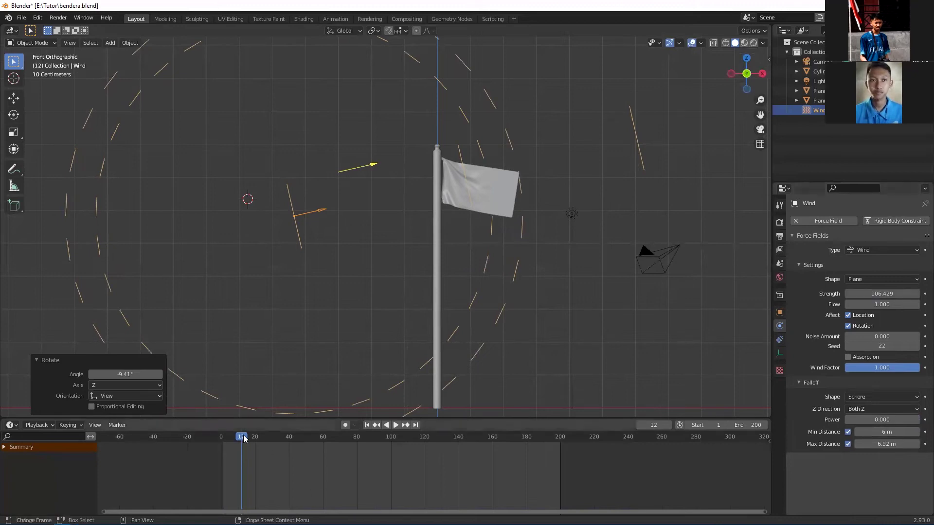
drag(239, 438, 221, 438)
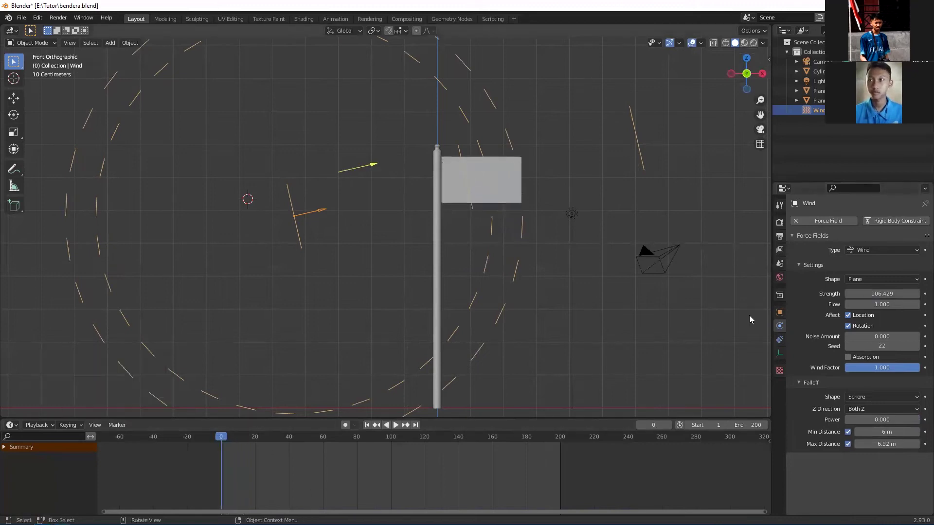
click(876, 294)
text(1)
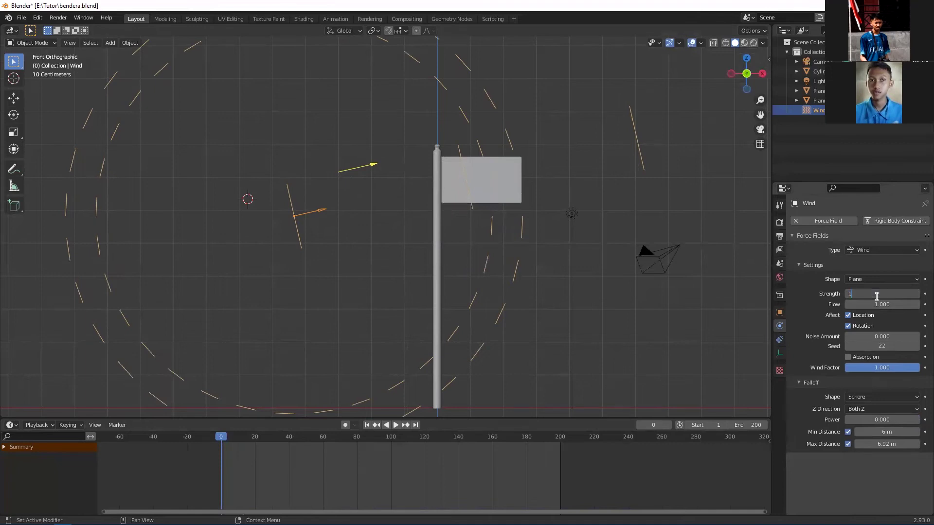
text(000)
key(Return)
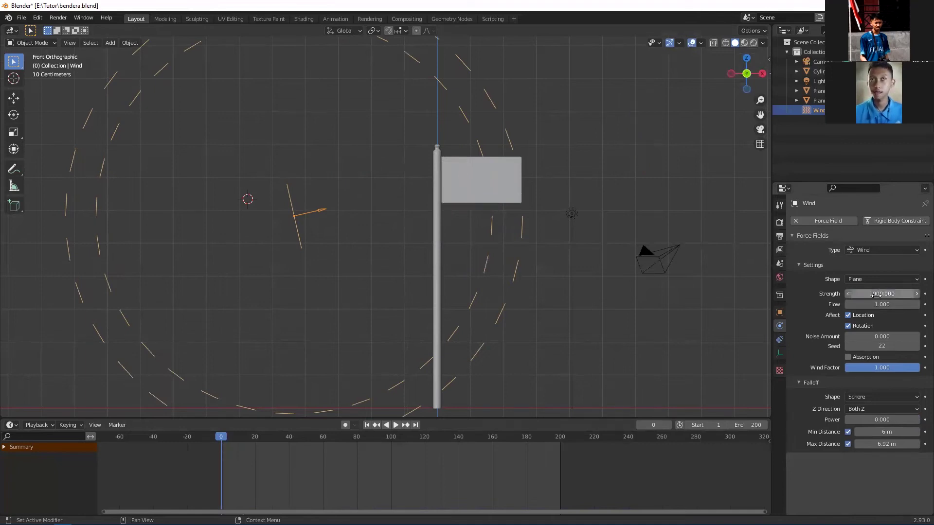
Step: Play the simulation to frame 23 to check how the flag reacts to the wind
key(space)
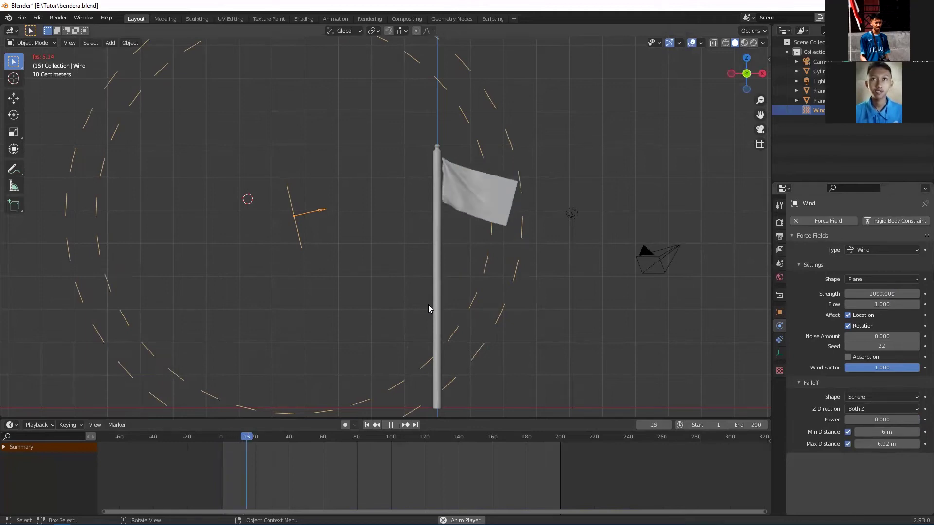
key(space)
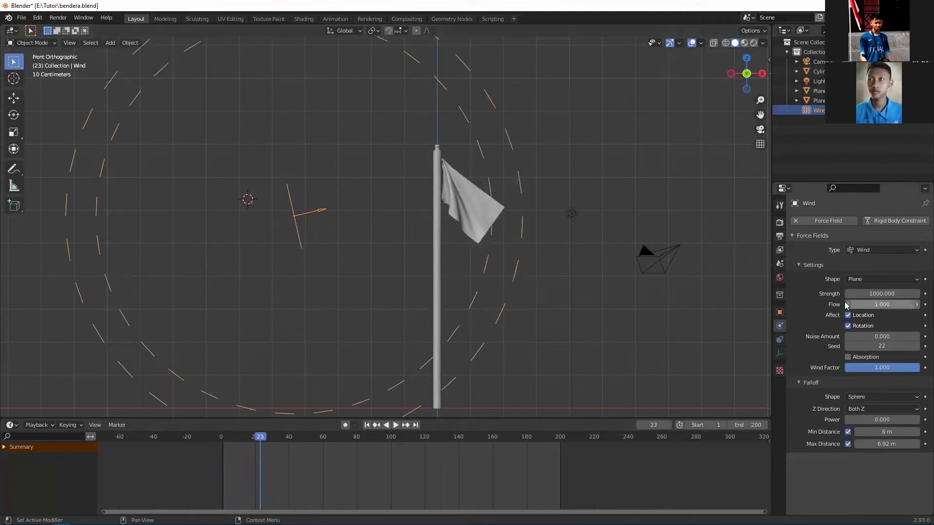
click(873, 395)
shift+scroll(458, 274, up, 1)
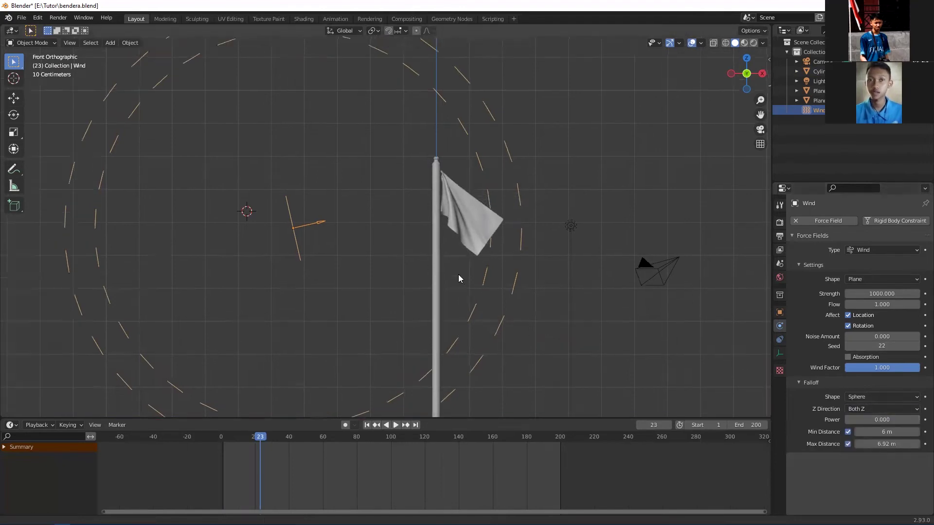
shift+middle_drag(458, 274, 449, 242)
Step: Select the wind field and set its strength to 10000 and its falloff power to 10
click(533, 223)
click(293, 197)
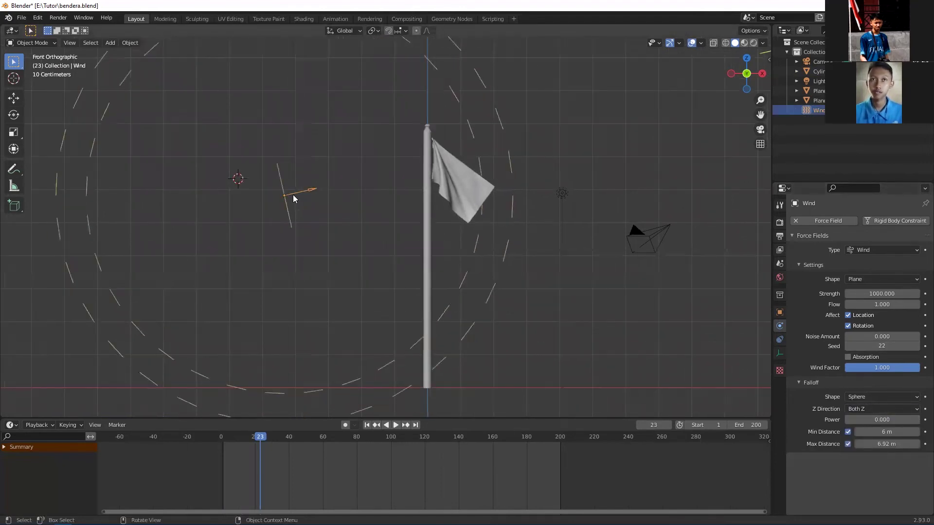
click(862, 293)
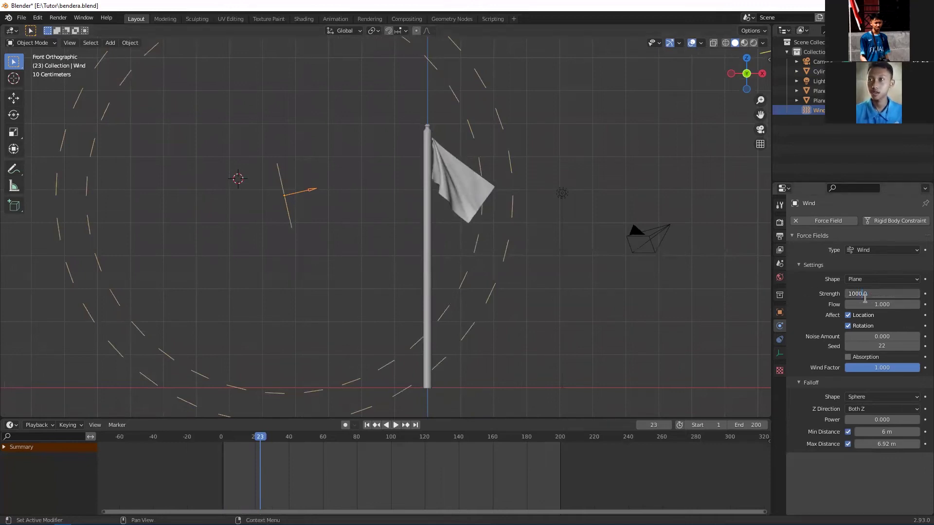
text(0)
key(Return)
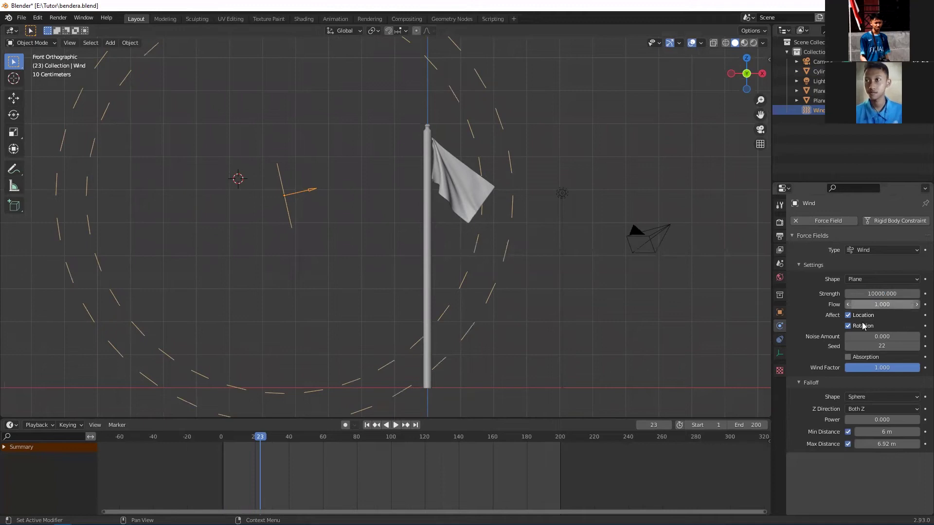
click(875, 418)
text(1000)
key(Return)
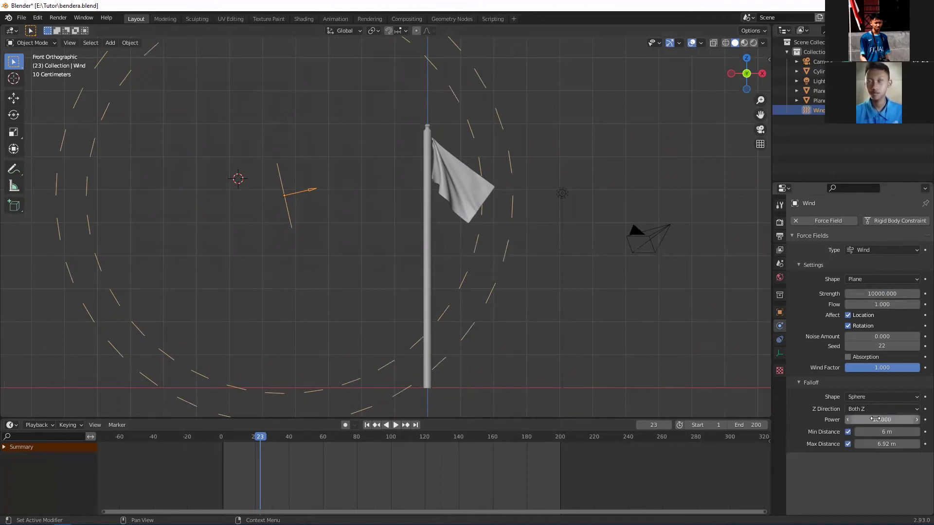
Step: Replay the simulation from frame 0 to frame 73 and examine the waving flag from an angled view
drag(247, 437, 186, 438)
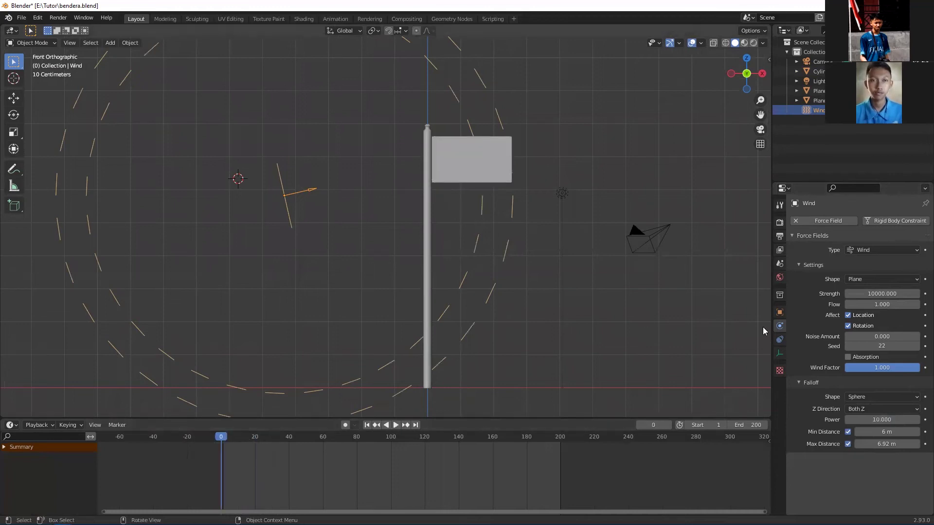
key(space)
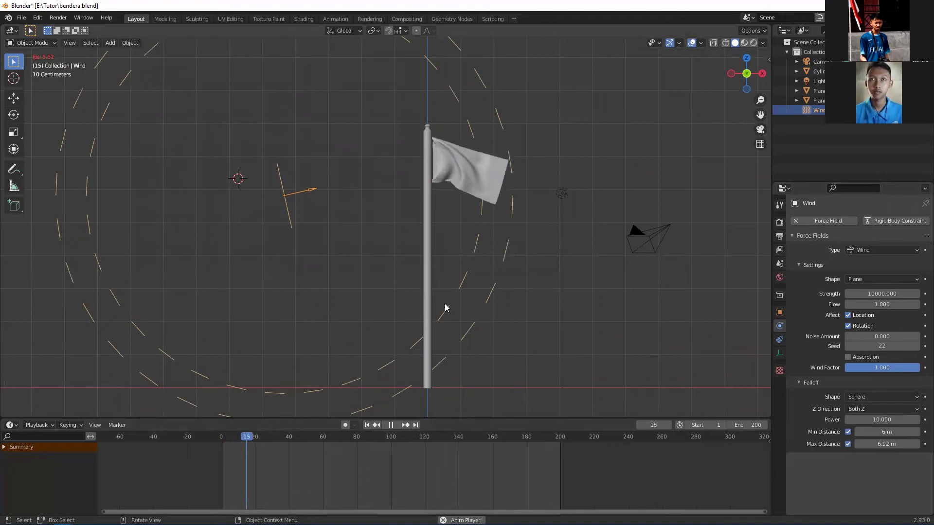
scroll(497, 139, up, 1)
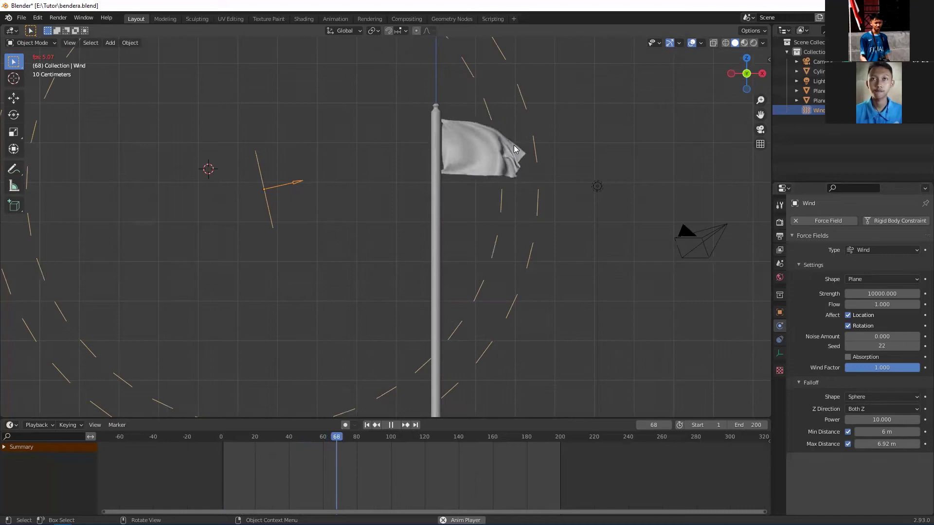
key(space)
middle_drag(513, 148, 476, 168)
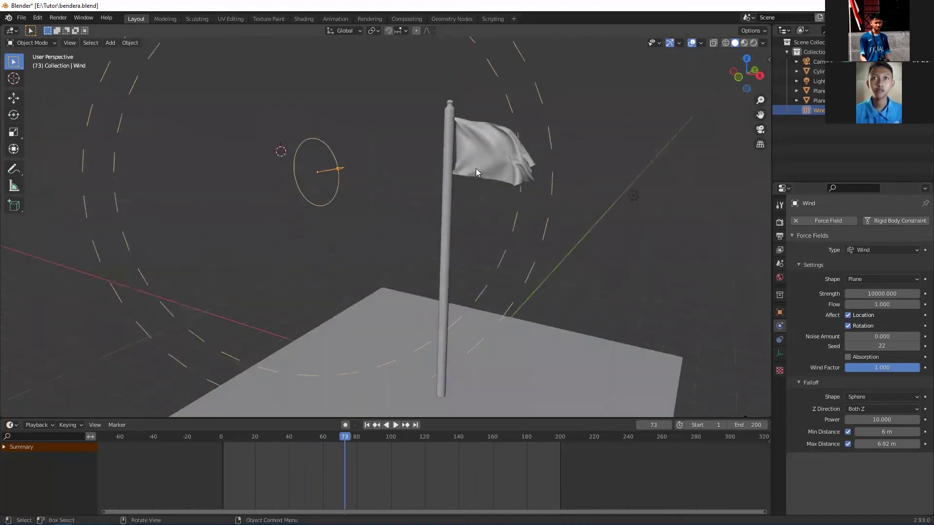
scroll(476, 168, down, 5)
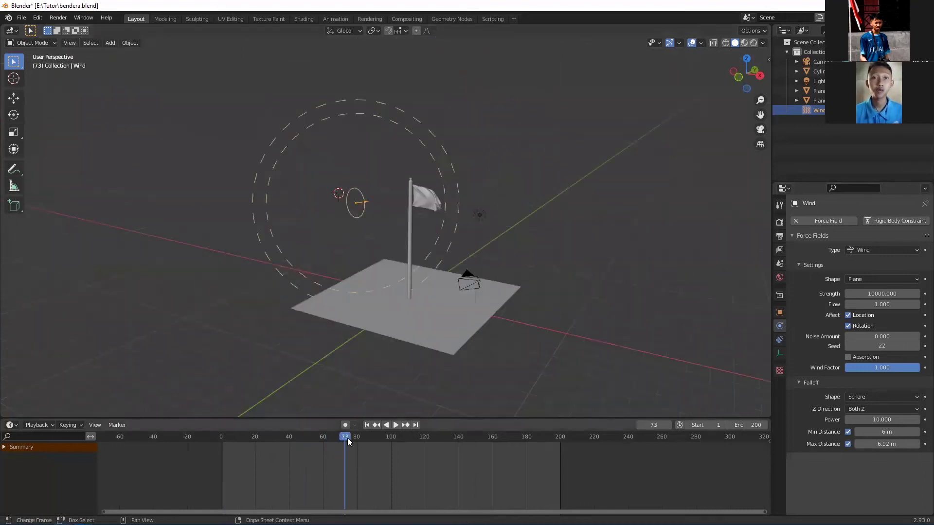
Step: Rewind the animation to frame 0 and give the ground plane a new material
drag(259, 437, 221, 436)
click(384, 304)
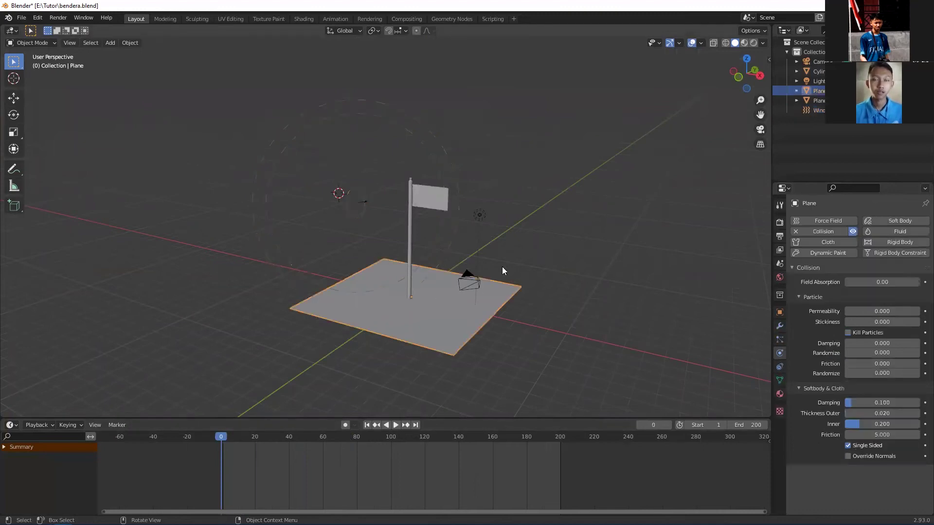
middle_drag(503, 267, 426, 280)
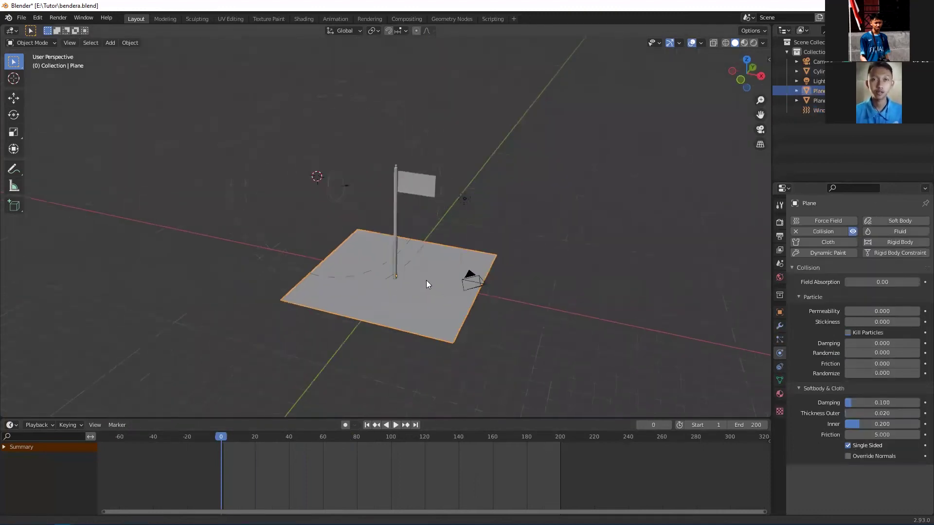
scroll(424, 279, up, 2)
scroll(424, 279, up, 3)
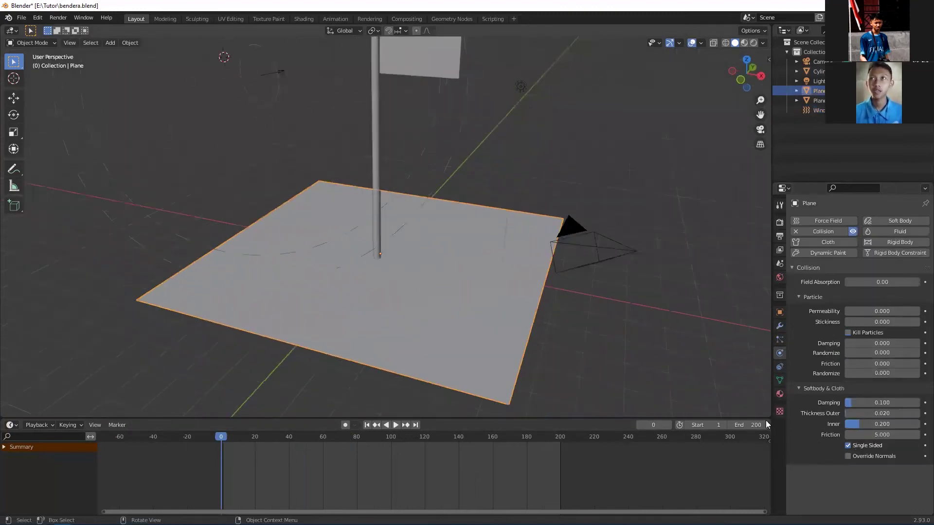
click(780, 395)
click(828, 259)
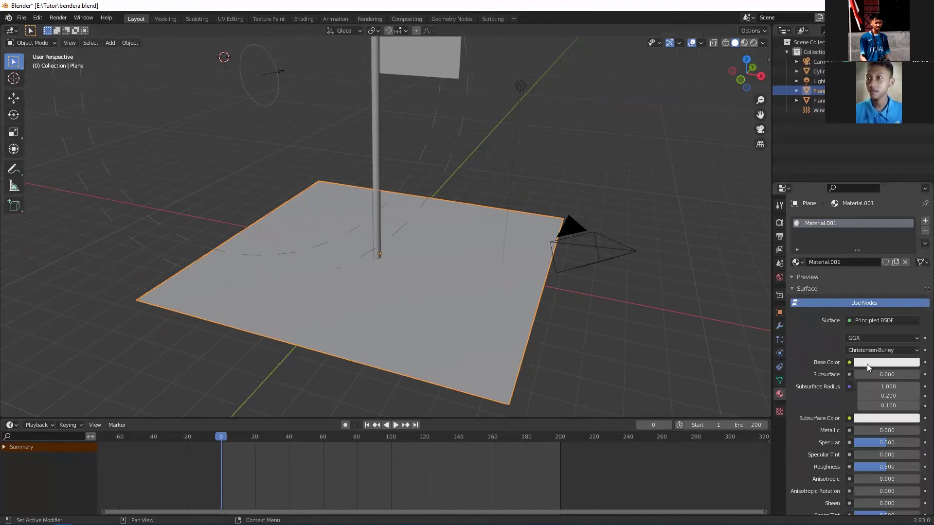
Step: Give the ground plane's material a light green base color and show the viewport in Material Preview shading
click(866, 363)
drag(869, 258, 852, 249)
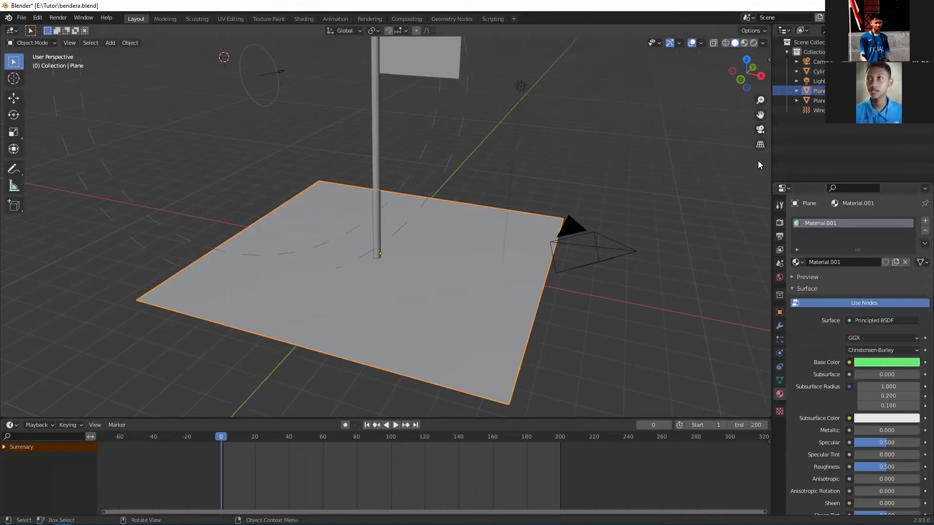
click(737, 183)
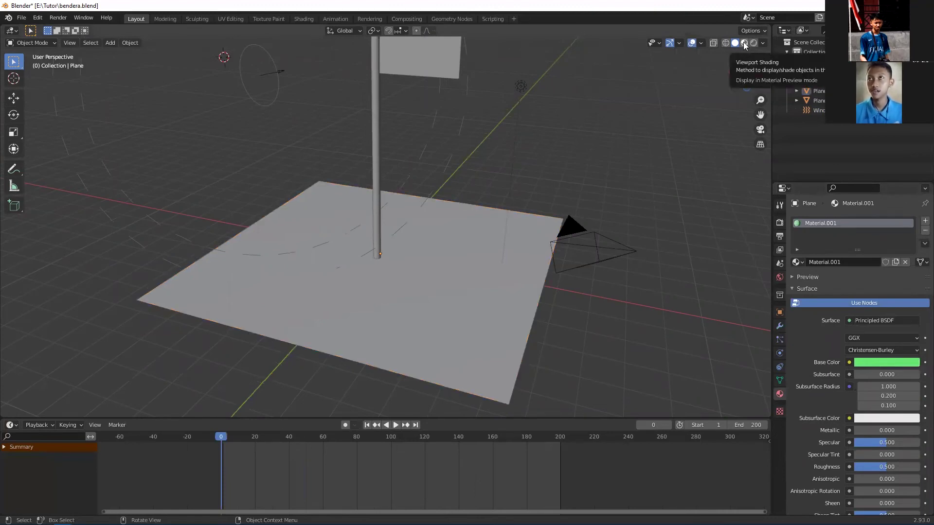
click(744, 43)
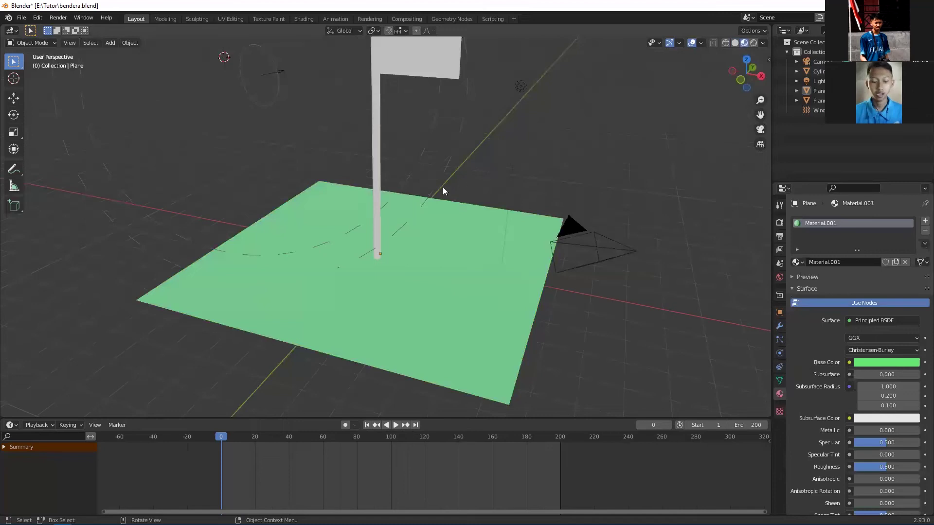
key(z)
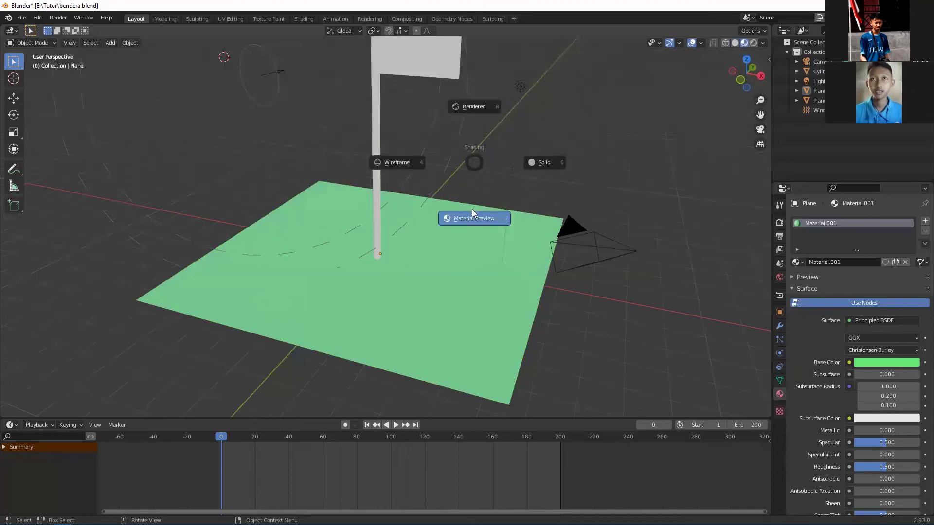
click(468, 221)
Step: Deepen the ground plane's base color to a dark green with hue 0.333 and value 0.202
shift+middle_drag(547, 185, 557, 193)
click(859, 364)
drag(863, 254, 840, 242)
drag(911, 229, 913, 265)
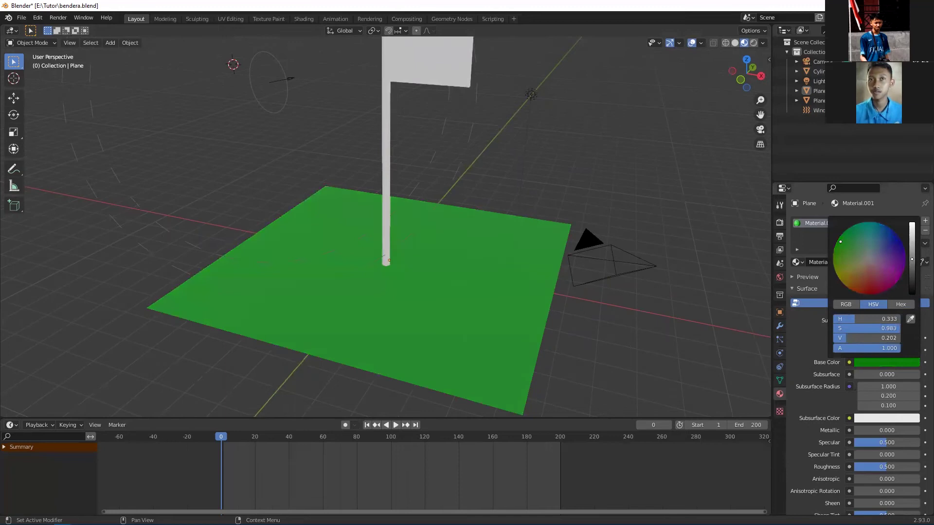
Step: Give the flagpole a new material with a very dark green base color, hue 0.364 and value 0.035
shift+middle_drag(513, 213, 535, 276)
click(406, 185)
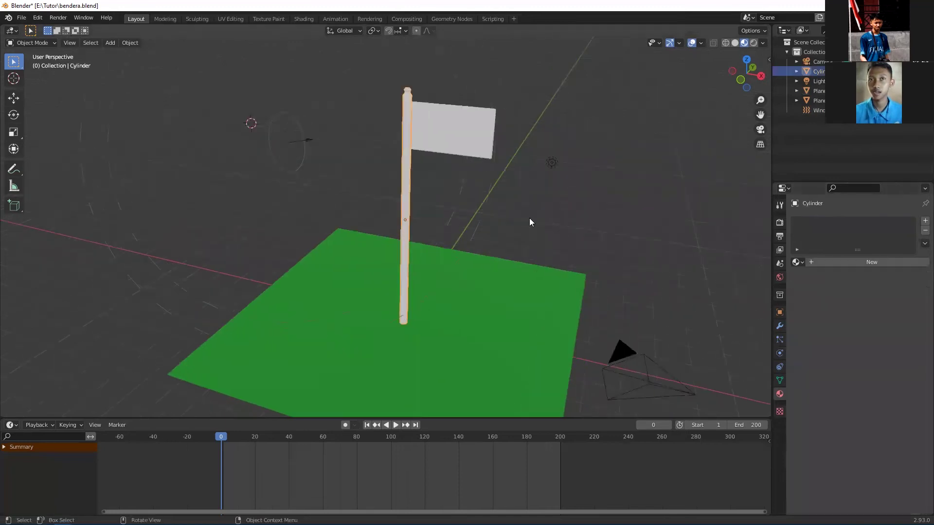
shift+middle_drag(529, 218, 519, 194)
click(848, 261)
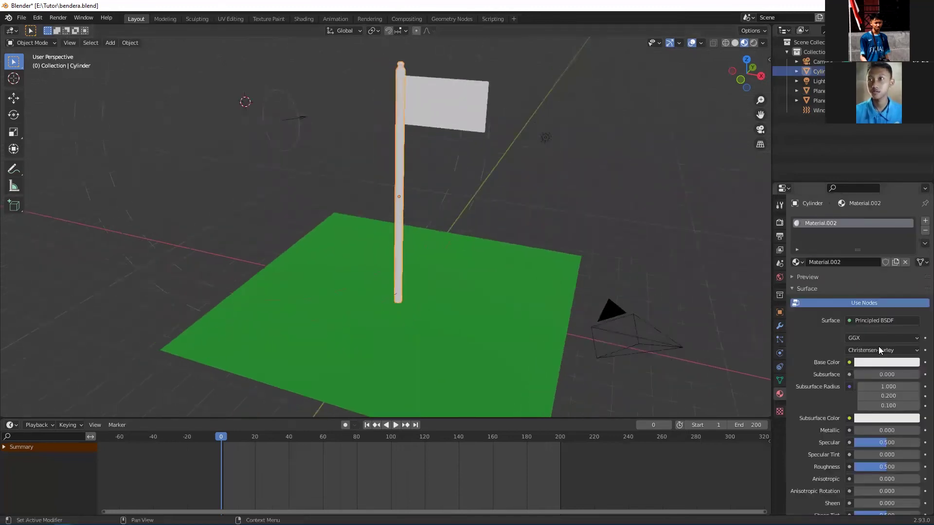
click(882, 362)
click(860, 250)
drag(912, 229, 911, 279)
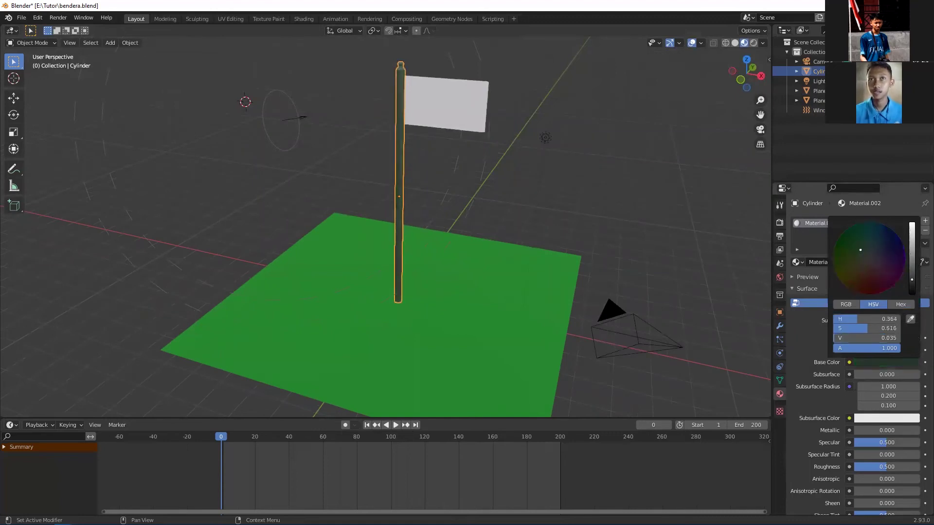
Step: Enter Edit Mode on the flag in front view and box-select the upper half of its mesh
click(453, 104)
key(Tab)
key(Tab)
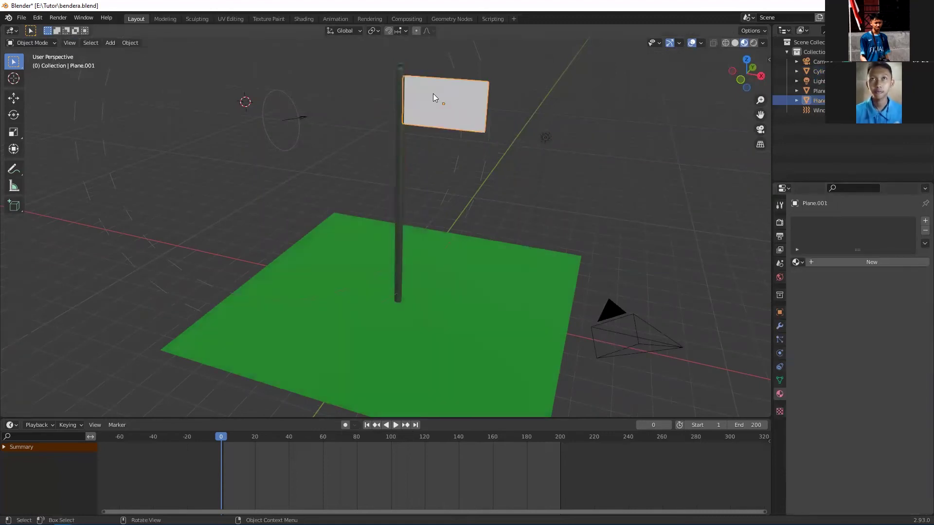
key(KP_1)
shift+scroll(442, 217, up, 5)
scroll(455, 176, up, 3)
shift+middle_drag(422, 203, 385, 244)
key(Tab)
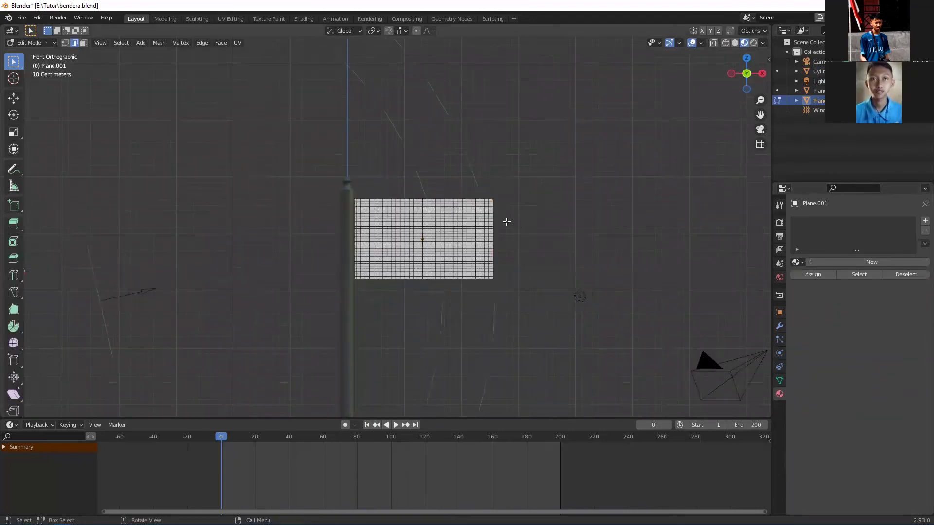
scroll(506, 222, up, 2)
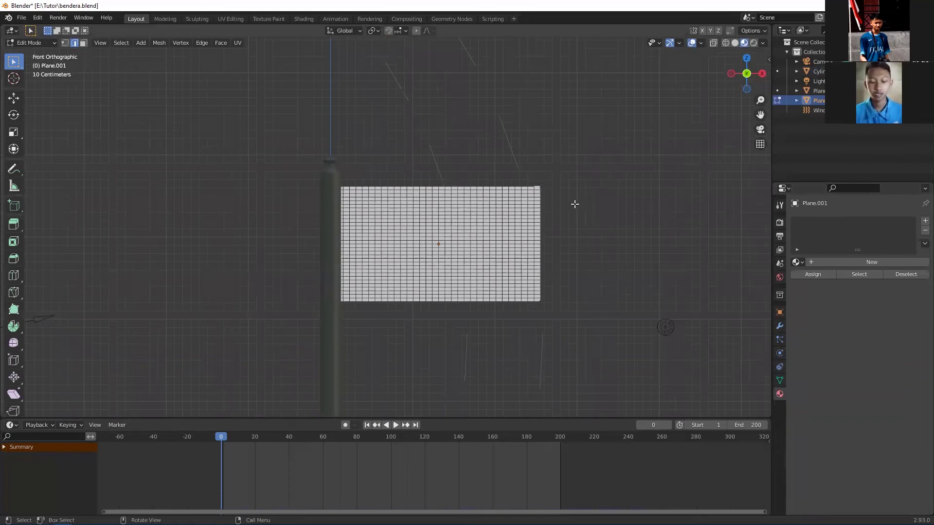
key(b)
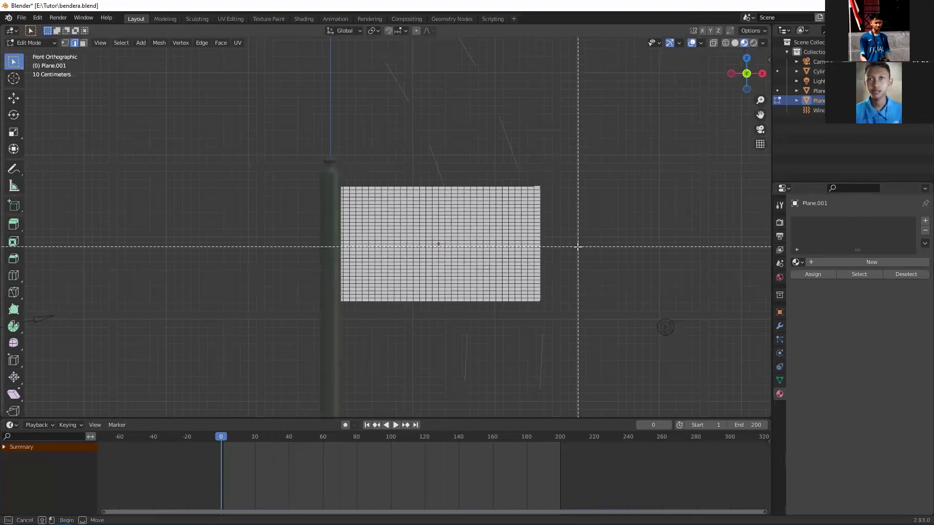
drag(577, 246, 264, 167)
Step: Add a new material to the flag with a red base color, hue 0.002 and value 0.800
click(925, 221)
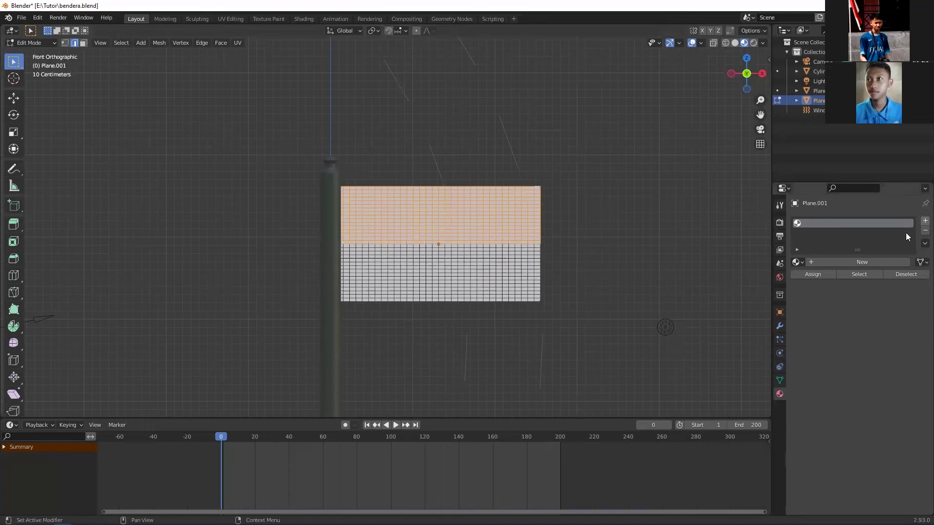
click(866, 263)
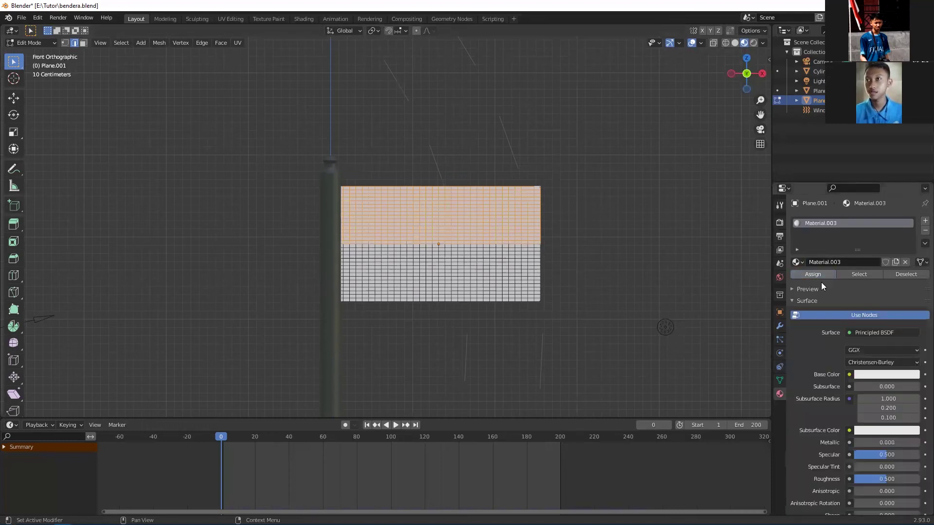
click(893, 377)
drag(864, 275, 867, 298)
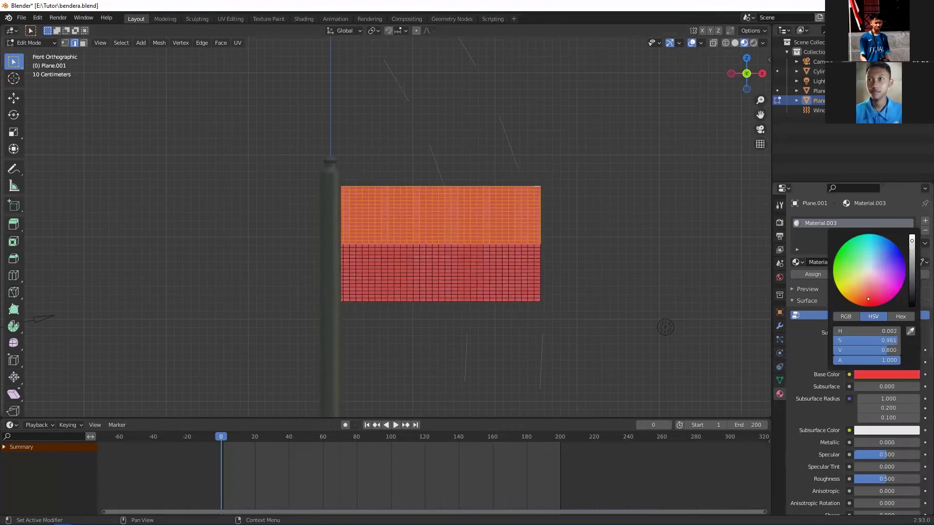
Step: Select the lower half of the flag mesh, assign it to a second, empty material slot and return to Object Mode
click(551, 284)
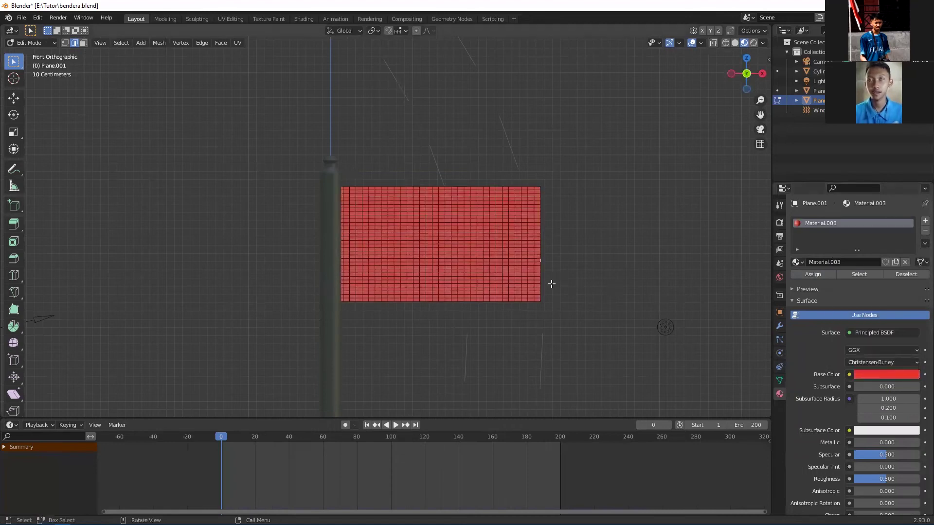
key(b)
drag(576, 323, 279, 244)
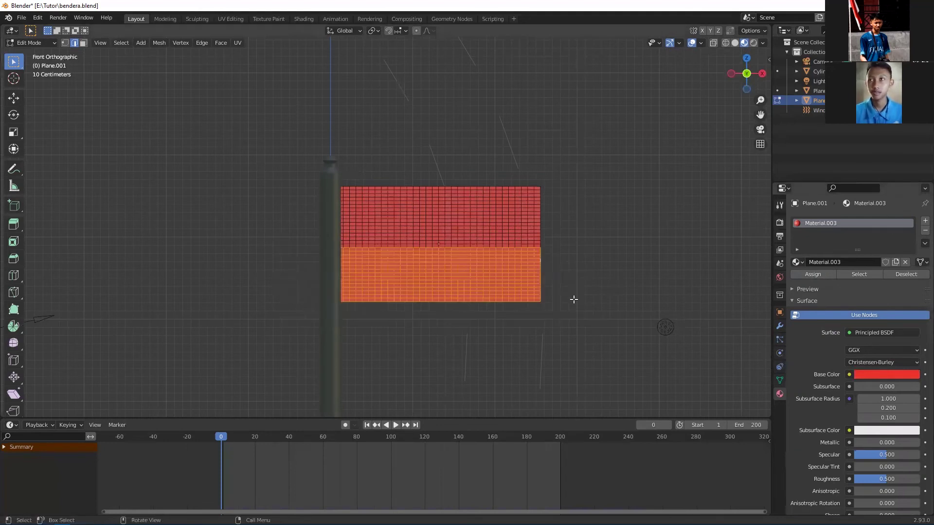
drag(575, 317, 285, 241)
click(924, 221)
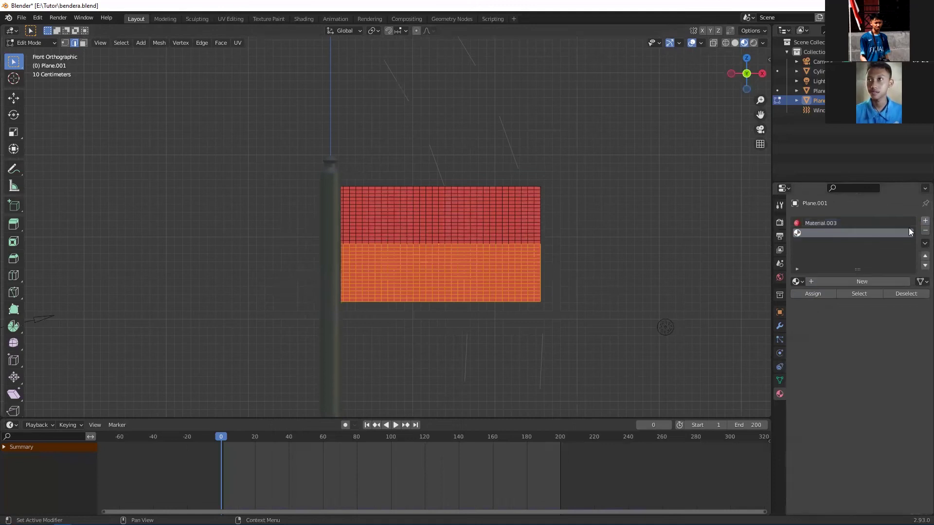
click(811, 293)
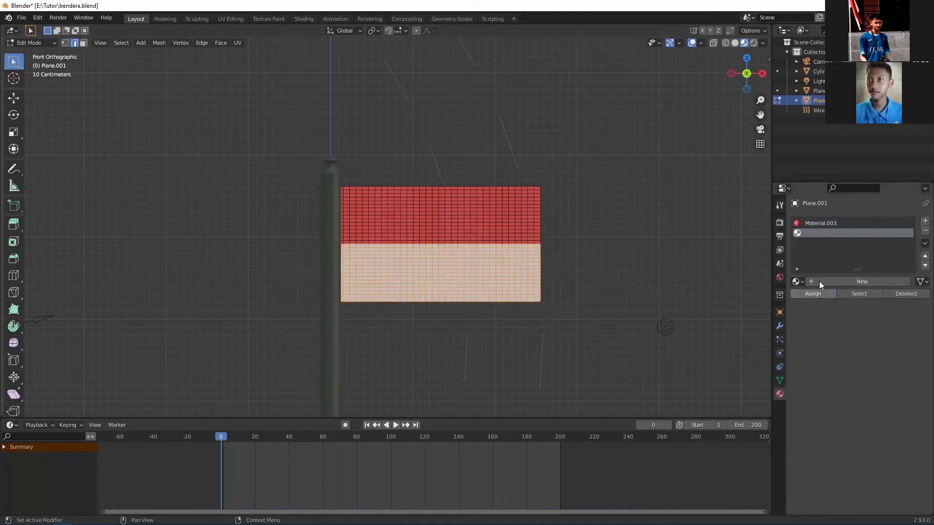
key(Tab)
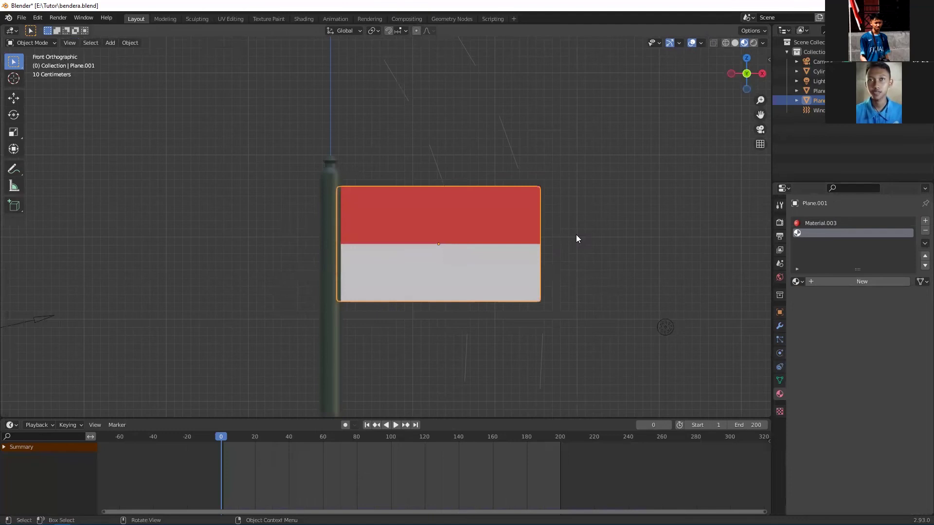
Step: Switch to the camera view and enable the Camera to View lock
scroll(585, 241, down, 5)
middle_drag(596, 244, 514, 270)
scroll(461, 261, down, 5)
scroll(515, 271, up, 2)
key(KP_0)
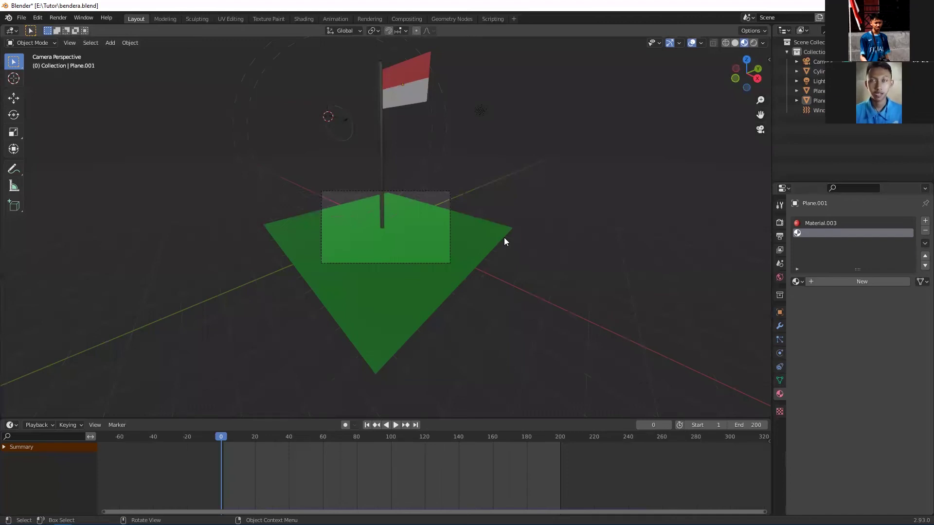
shift+middle_drag(429, 208, 431, 216)
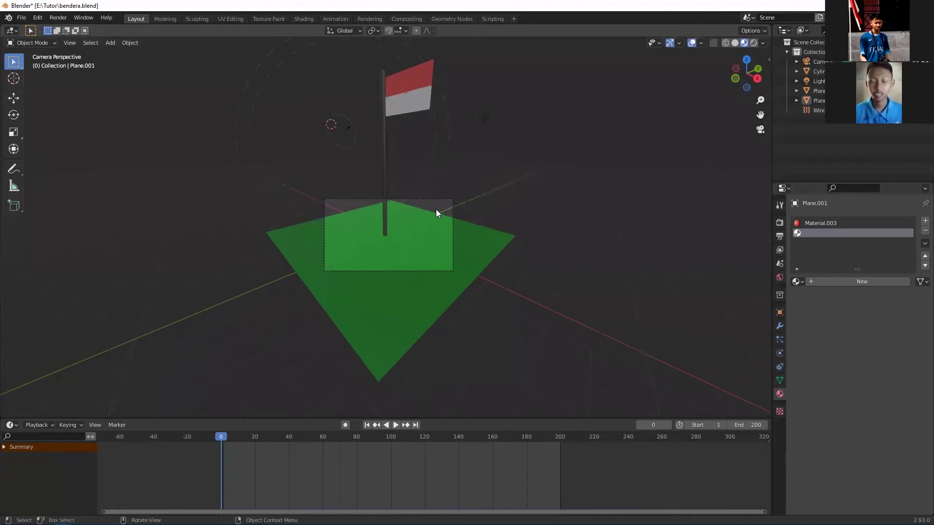
key(n)
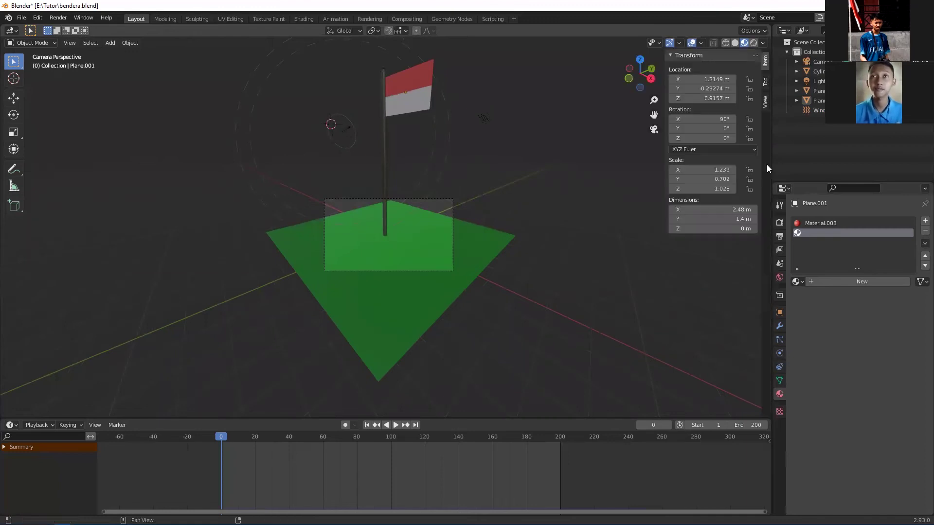
click(764, 110)
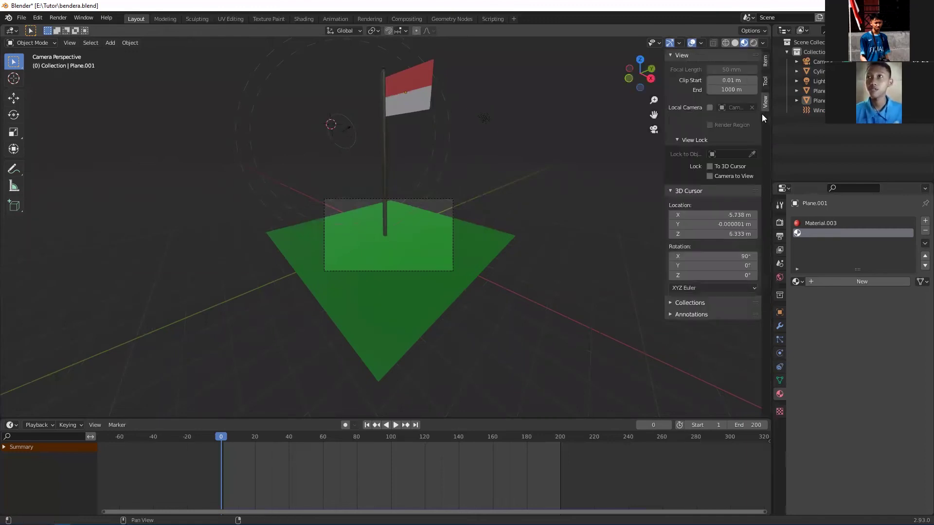
click(720, 176)
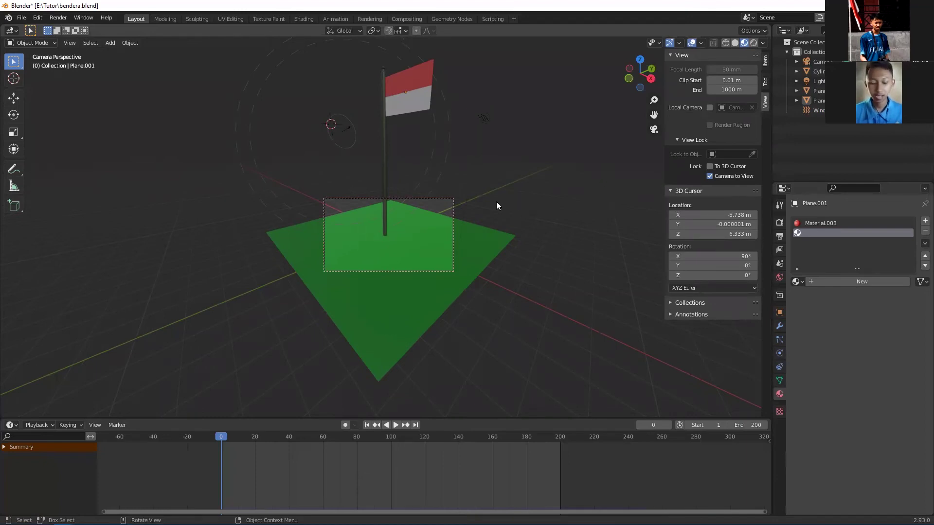
Step: Reframe the camera so the flag, the pole and most of the ground fit its frame, and disable Camera to View
middle_drag(443, 179, 457, 292)
middle_drag(413, 253, 423, 218)
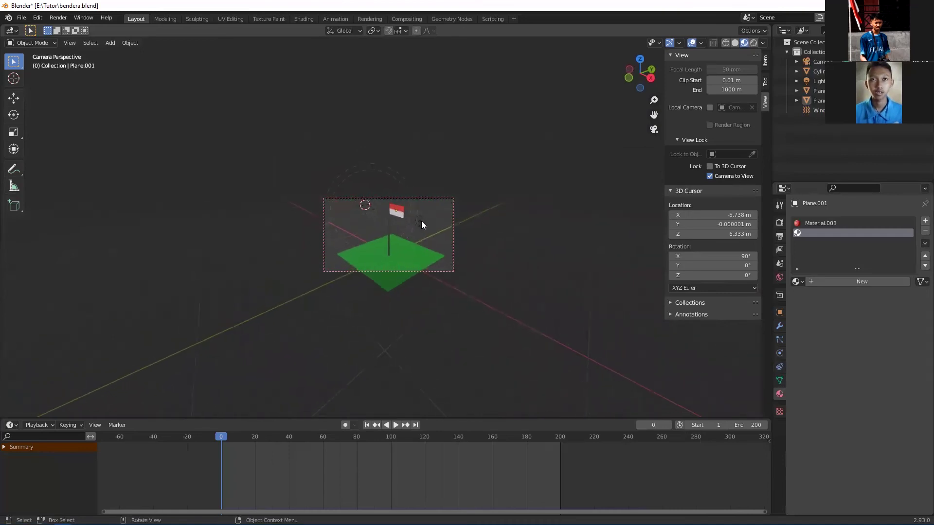
click(420, 221)
click(710, 176)
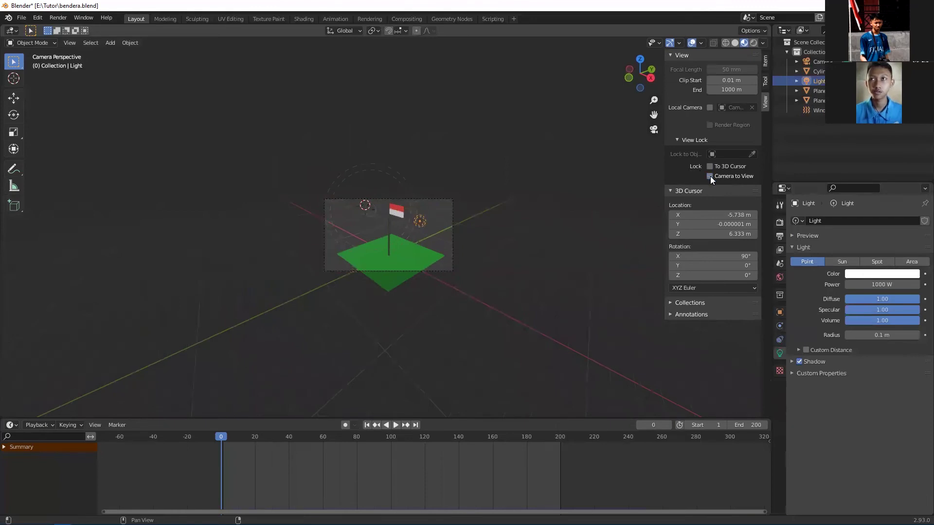
Step: Move the light high above the flagpole, by about -4.82 m in X, -0.09 m in Y and 8.23 m in Z
scroll(436, 206, up, 4)
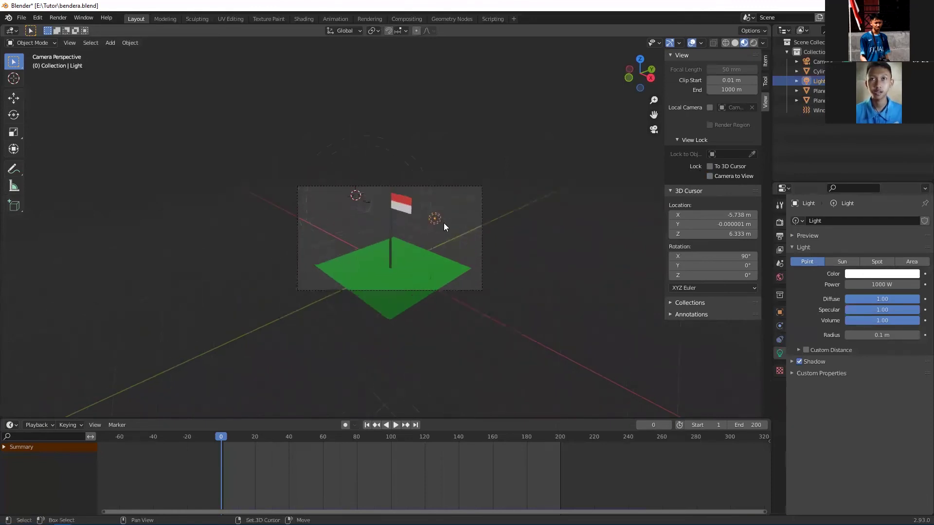
key(g)
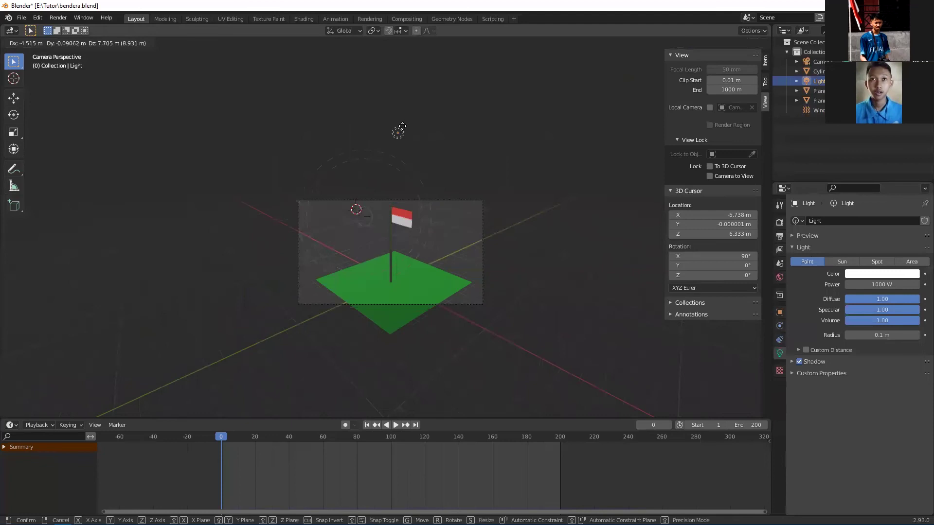
click(403, 124)
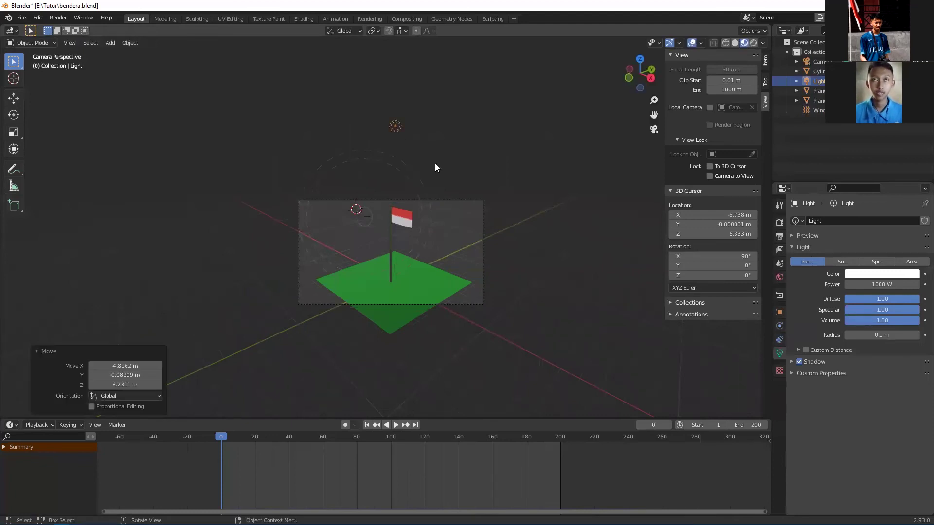
shift+middle_drag(446, 160, 450, 151)
click(780, 225)
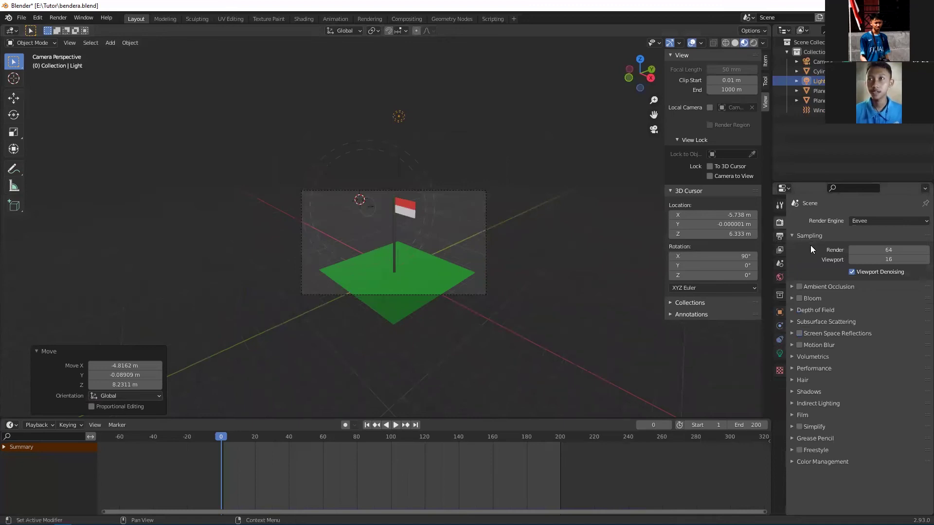
click(808, 287)
click(808, 286)
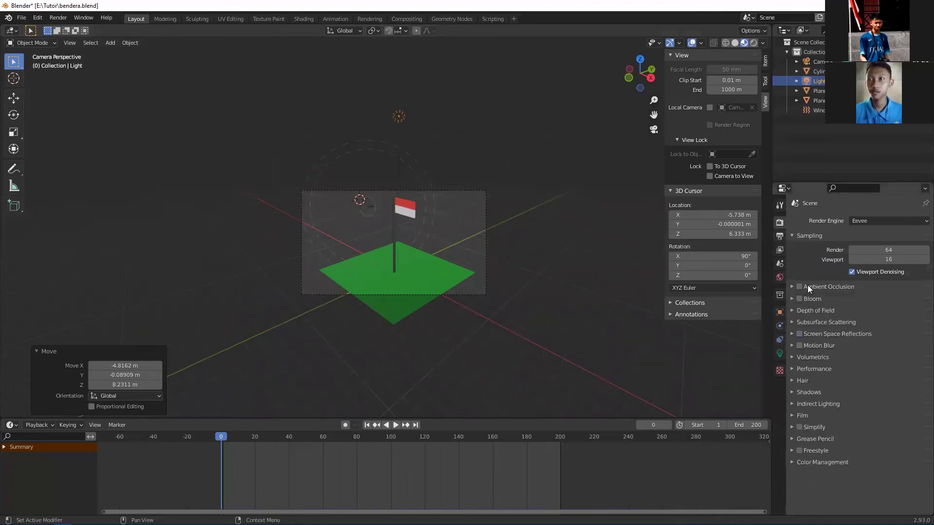
click(780, 237)
click(779, 223)
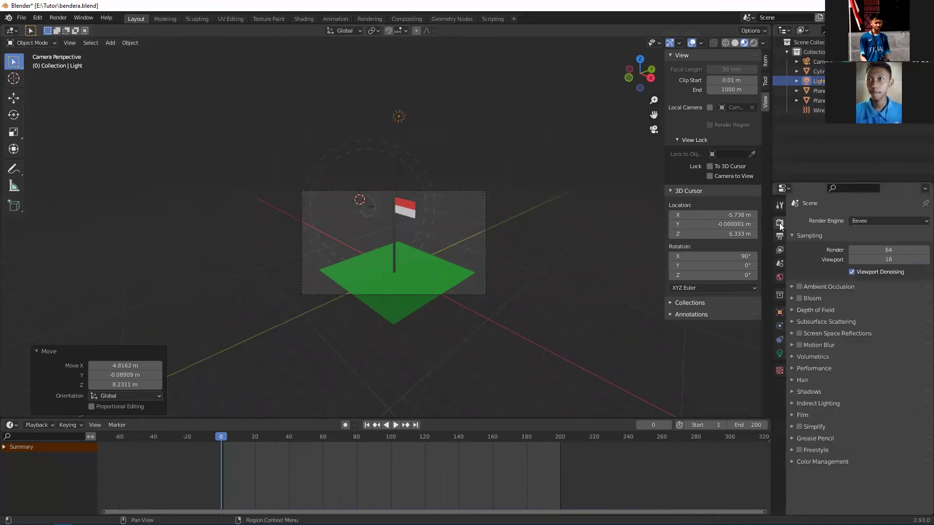
click(58, 18)
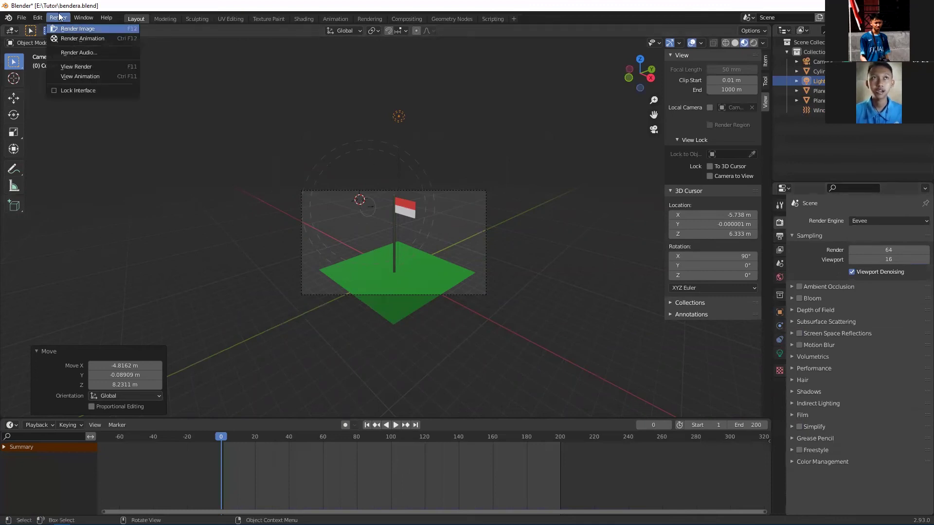
click(59, 16)
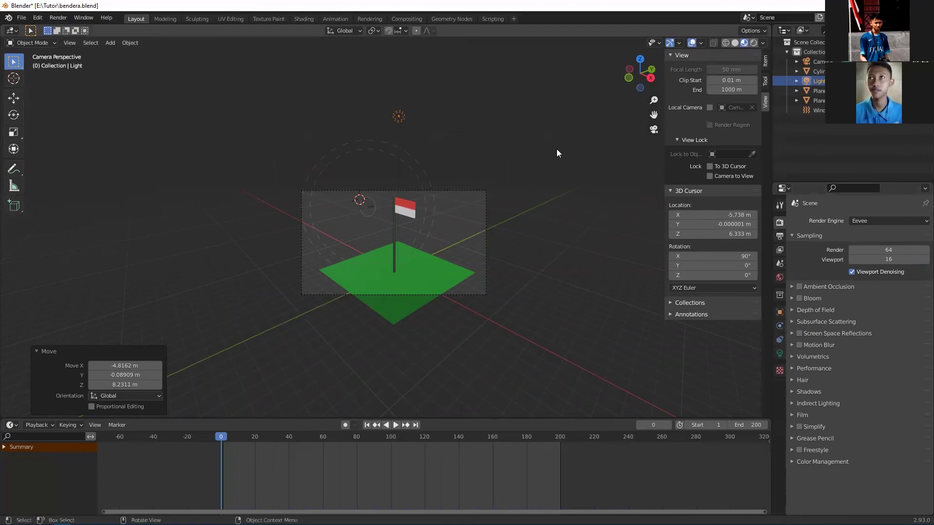
Step: Show the viewport in rendered shading, and change the light to a Sun with a strength of 5
key(z)
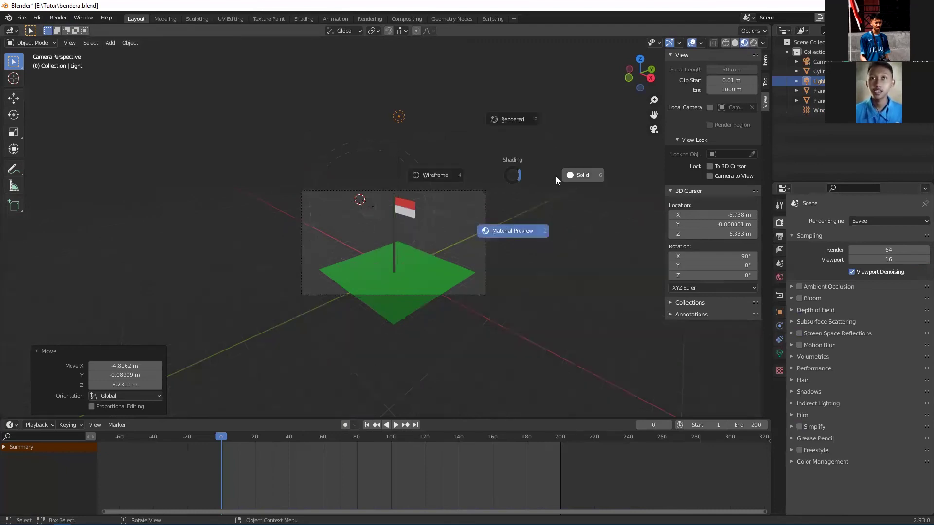
click(517, 122)
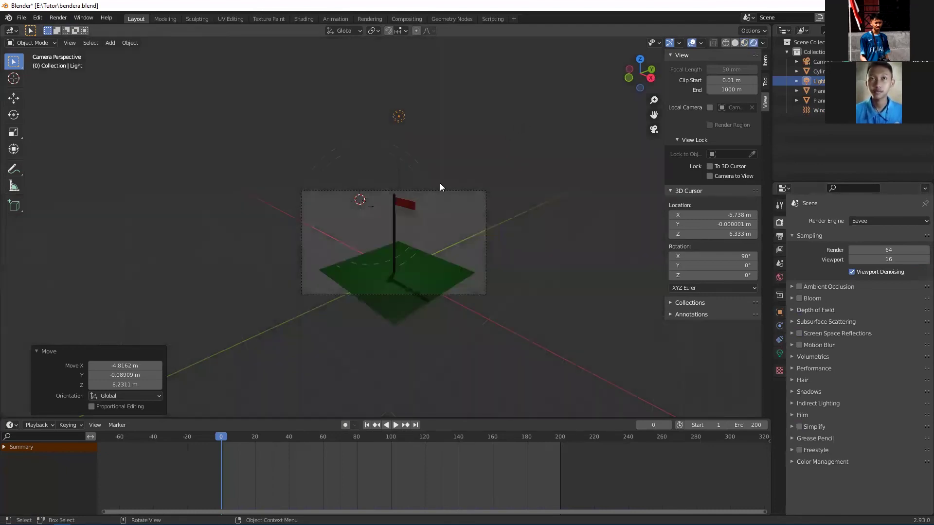
scroll(440, 183, up, 2)
click(779, 354)
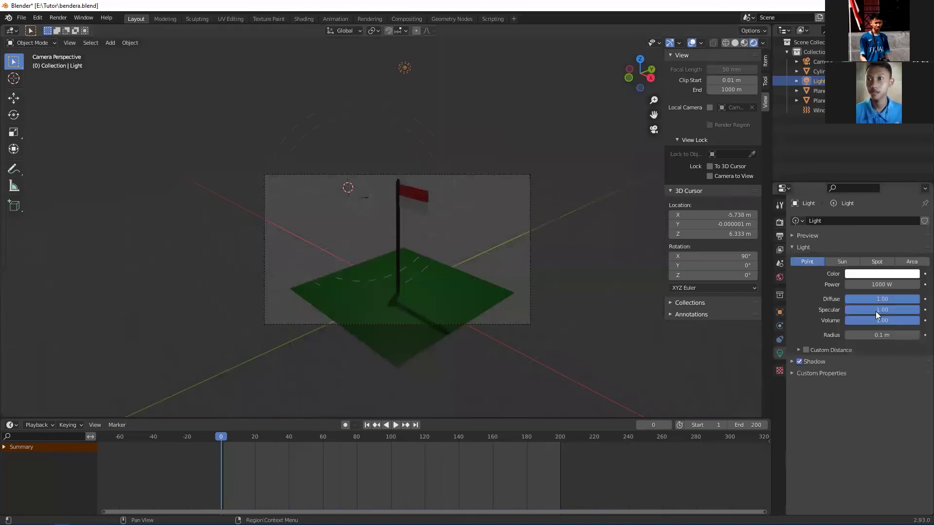
click(843, 262)
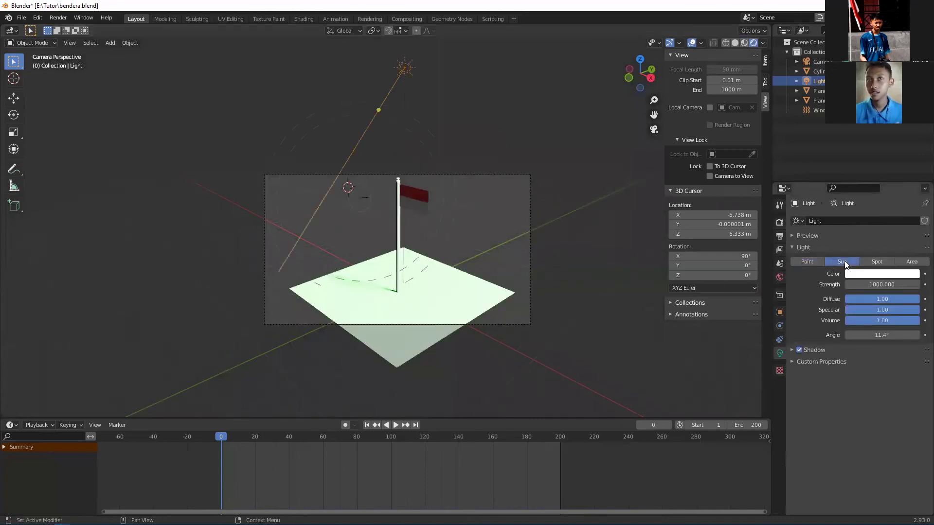
click(880, 285)
text(1)
key(Return)
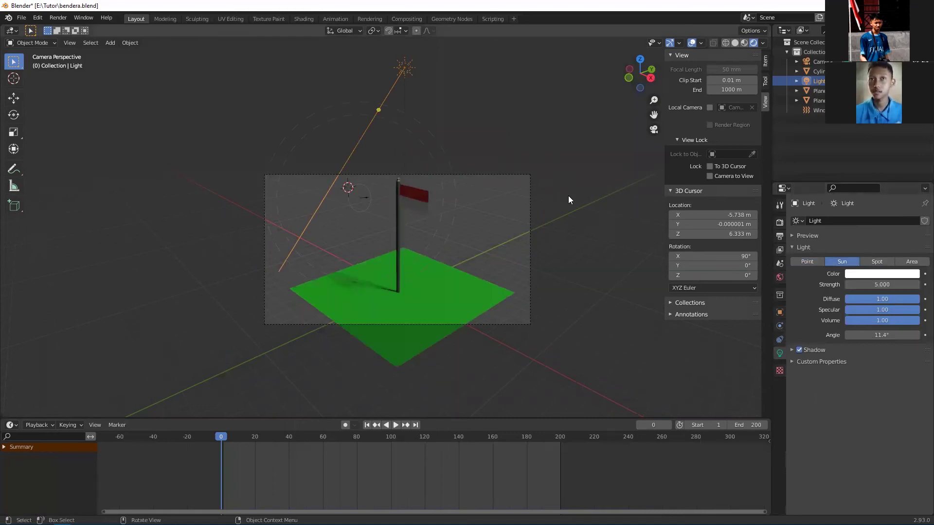
Step: Reposition and aim the sun so it shines almost straight down and lights the flag's front, ending in the camera view
drag(378, 110, 357, 247)
middle_drag(356, 247, 377, 183)
scroll(377, 183, down, 4)
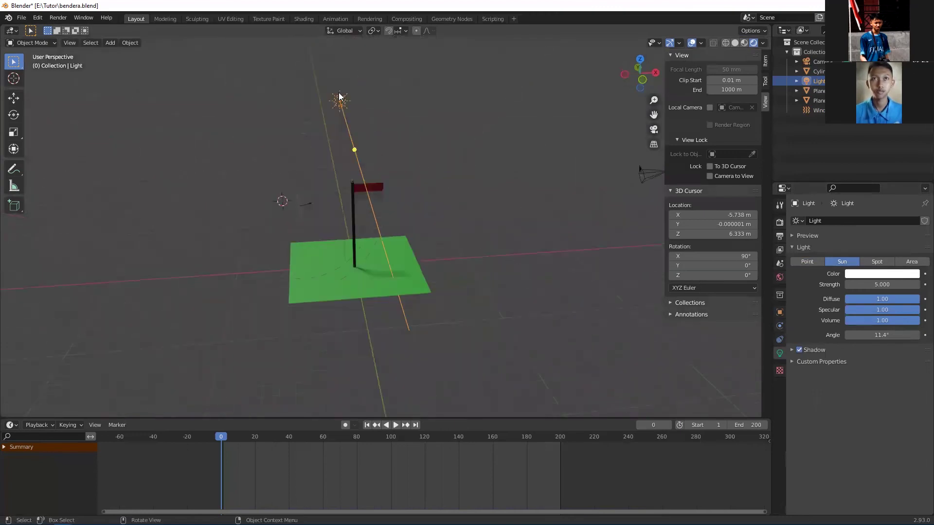
drag(342, 97, 398, 113)
drag(403, 158, 332, 269)
middle_drag(407, 262, 455, 200)
drag(409, 115, 364, 121)
mouse_move(425, 223)
middle_down()
mouse_move(395, 198)
mouse_move(421, 219)
middle_up()
drag(421, 219, 421, 253)
key(KP_0)
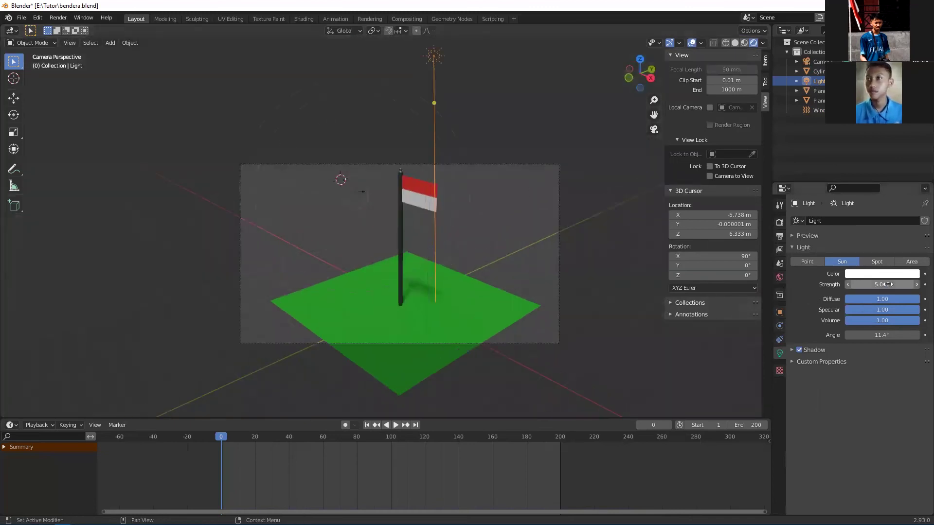
Step: Enable Ambient Occlusion and Bloom in the Eevee render settings
shift+middle_drag(453, 289, 472, 276)
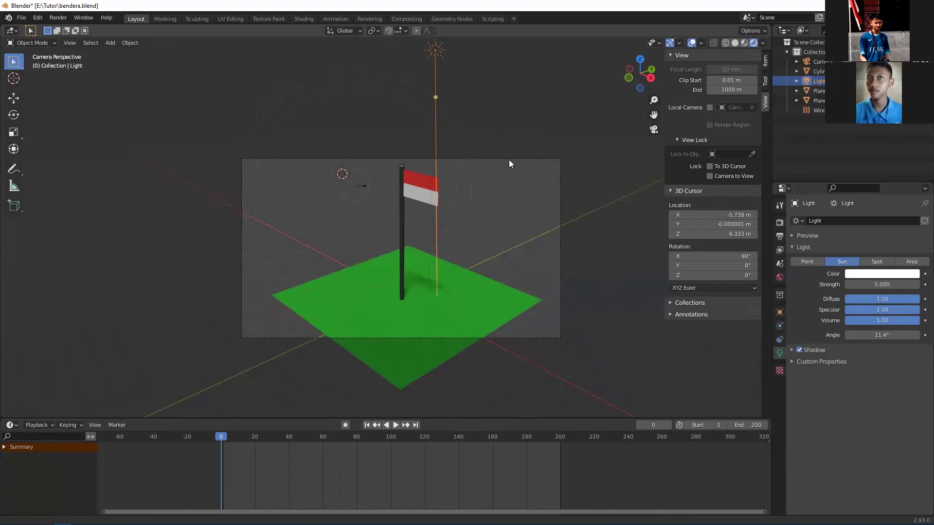
shift+middle_drag(509, 160, 483, 162)
click(780, 224)
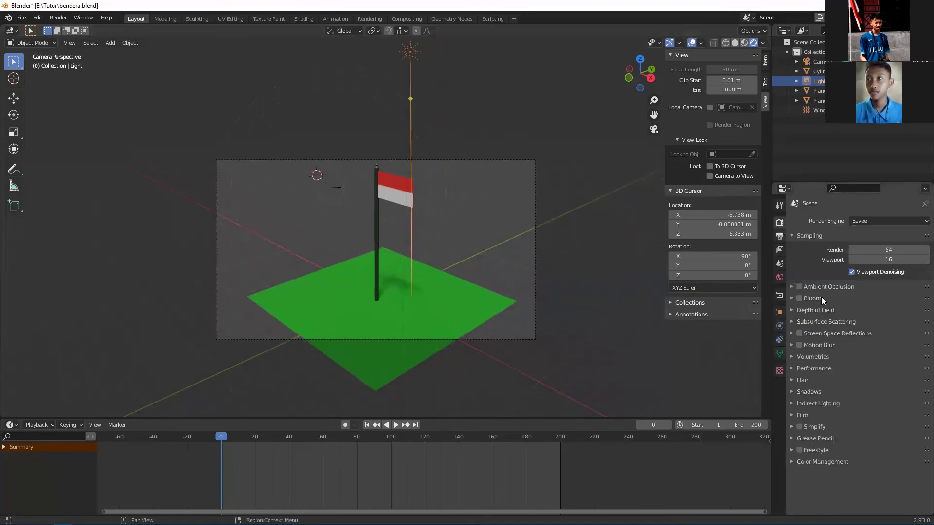
click(799, 287)
click(799, 298)
Step: Change the render engine to Cycles, leaving Simplify disabled
click(857, 221)
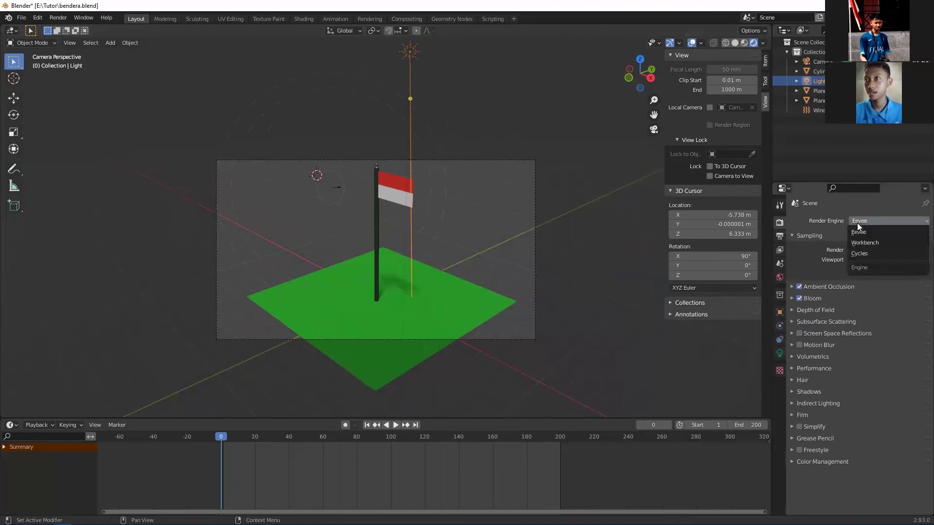
click(863, 253)
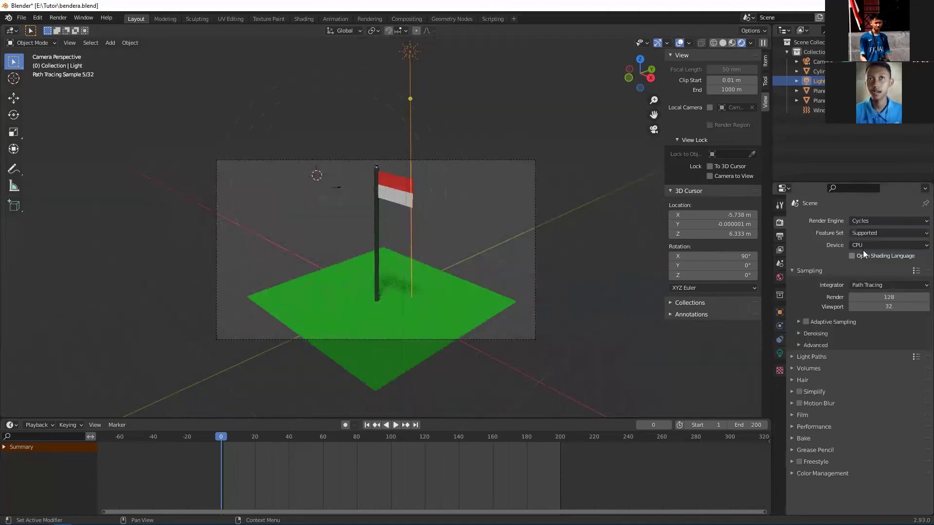
click(799, 392)
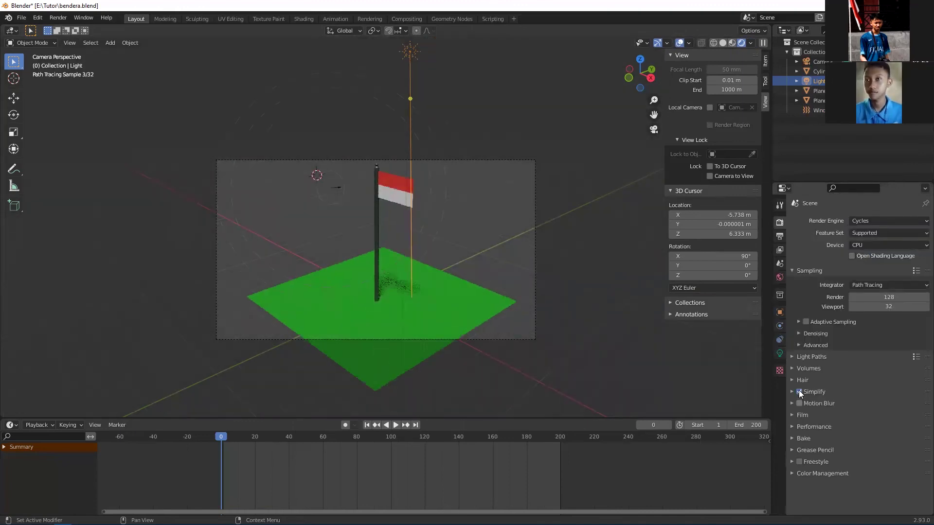
click(799, 392)
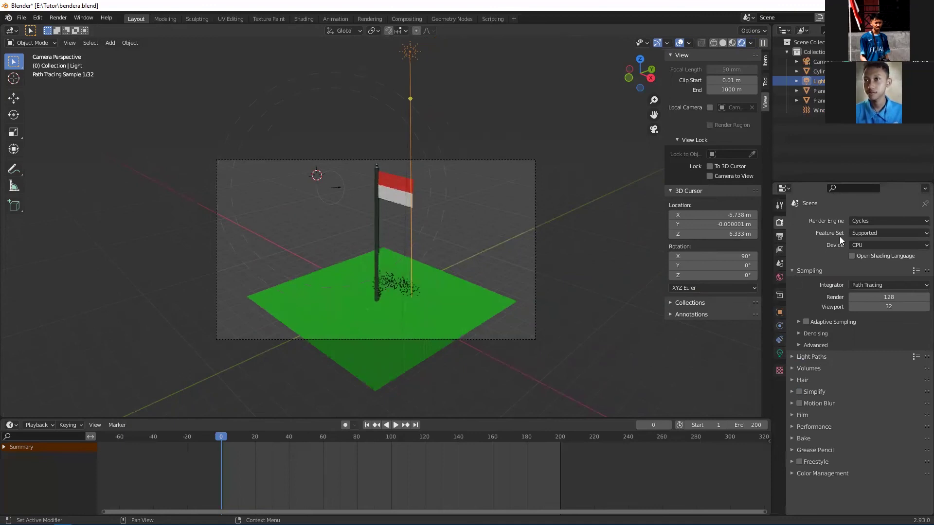
click(860, 220)
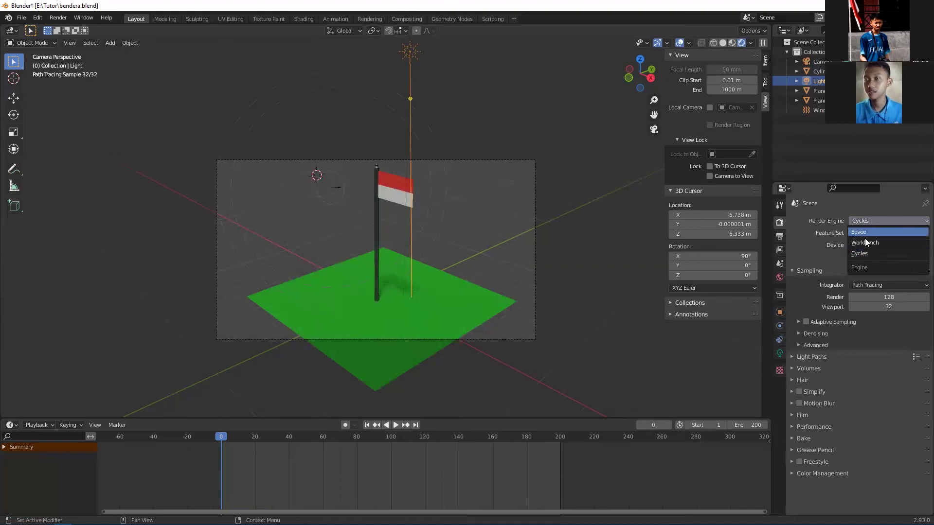
click(867, 254)
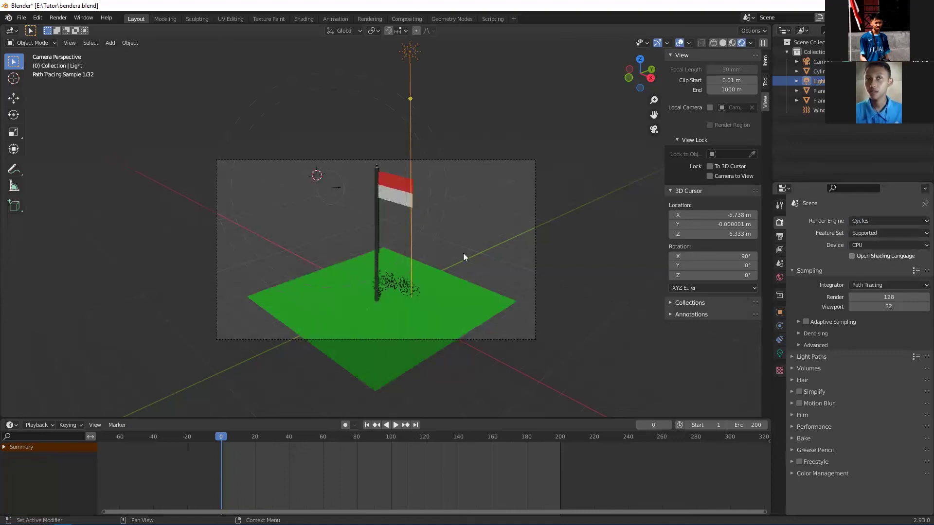
shift+middle_drag(421, 200, 417, 181)
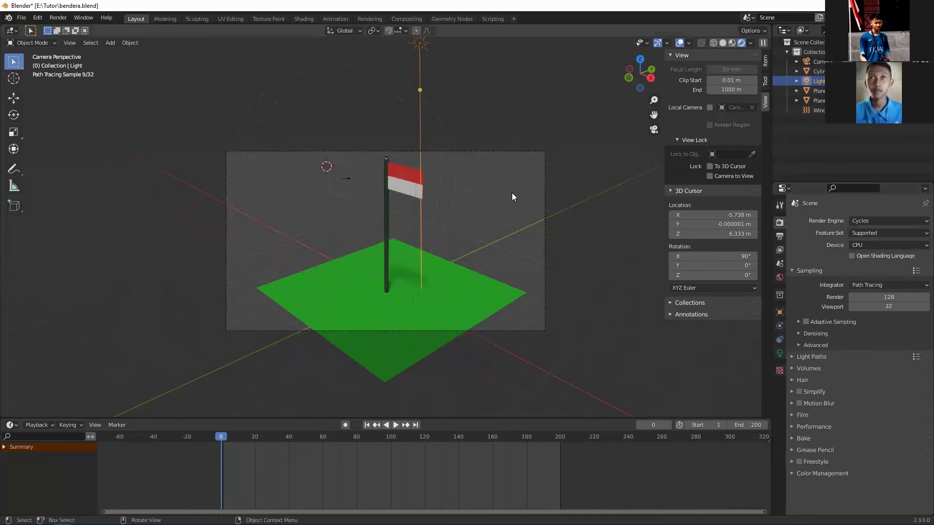
shift+middle_drag(231, 81, 204, 66)
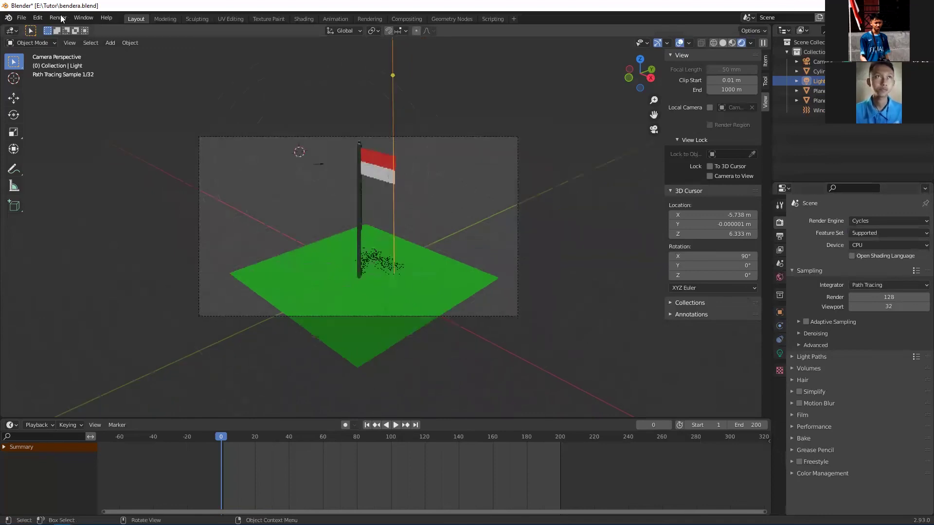
Step: Save the project and set the render output's file format to FFmpeg Video
key(ctrl+s)
click(59, 18)
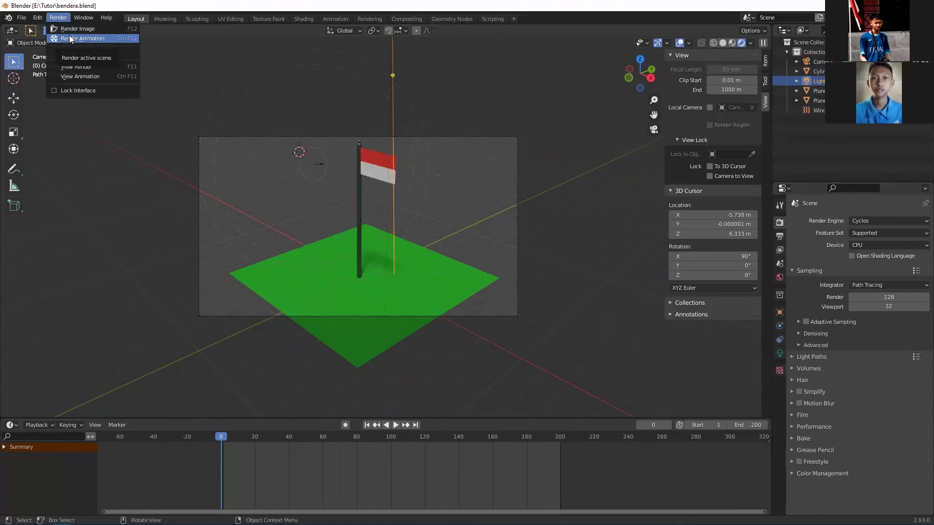
click(779, 236)
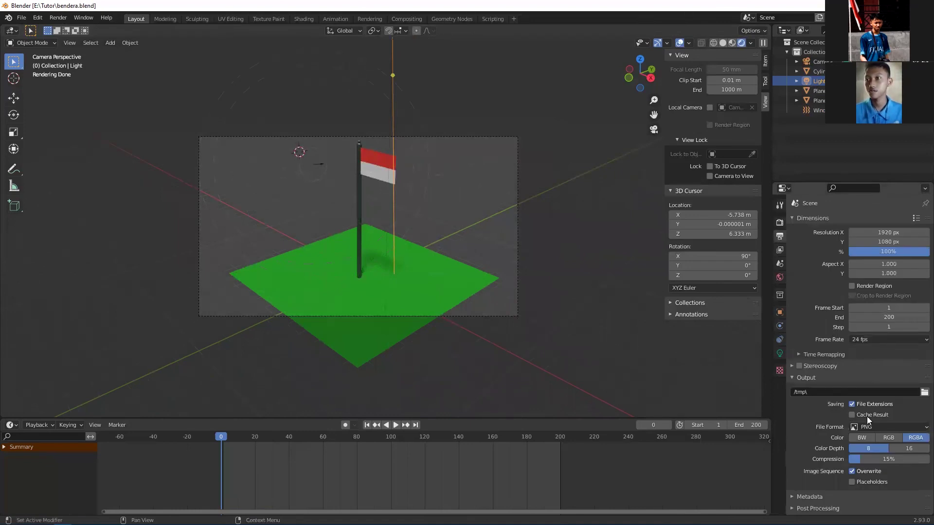
click(880, 426)
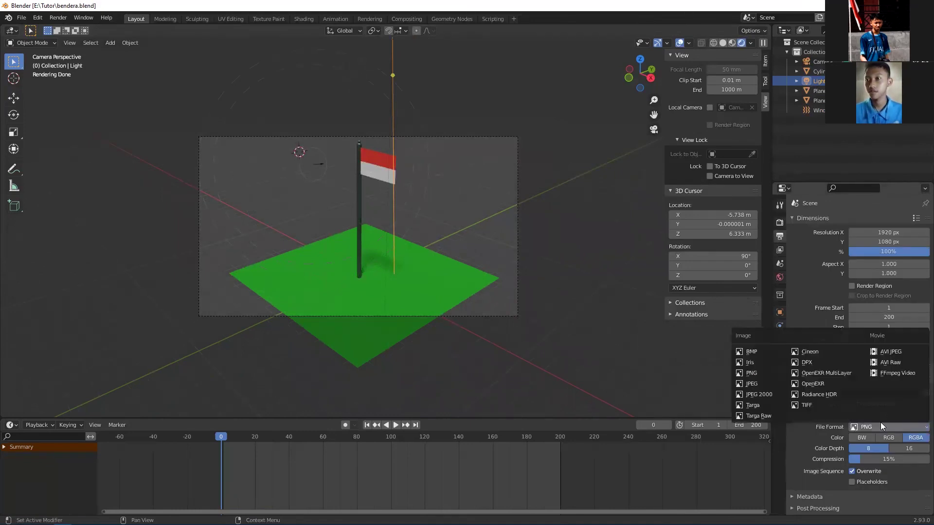
click(902, 374)
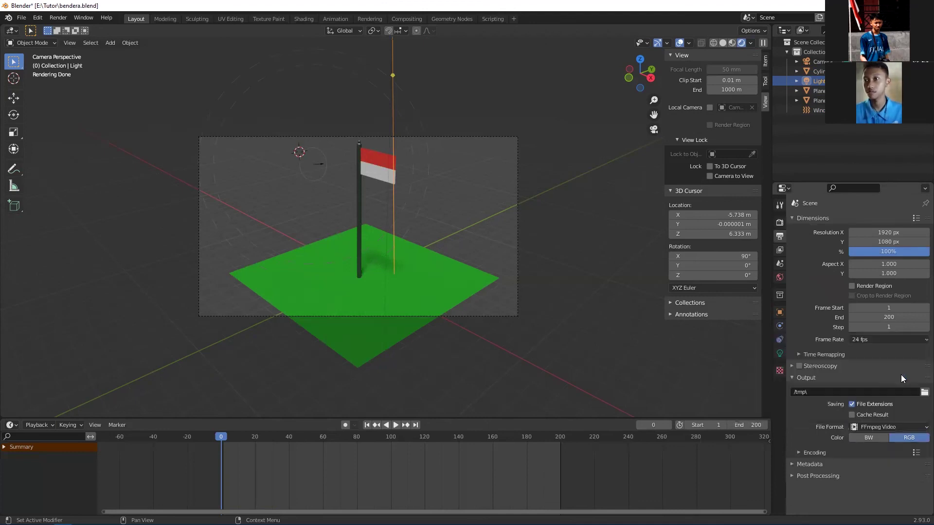
Step: Set the render output folder to E:\Tutor\
click(924, 391)
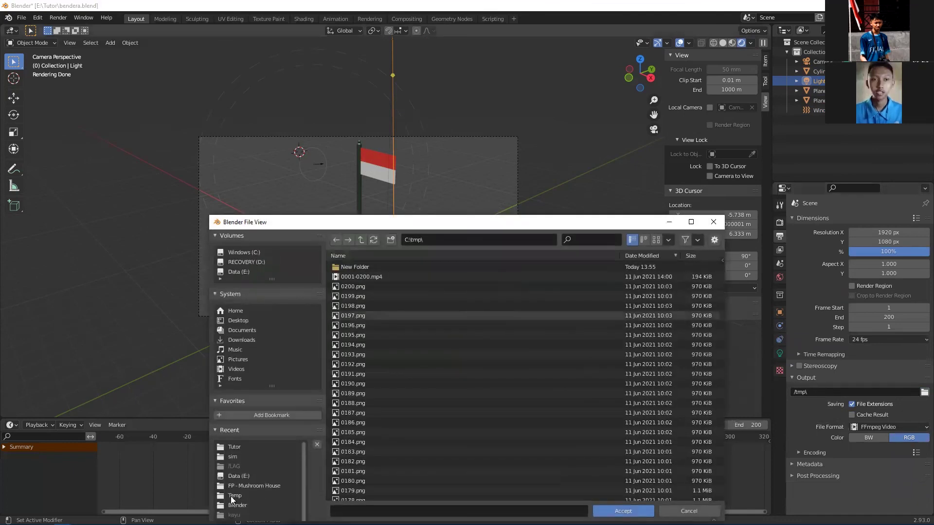
click(236, 271)
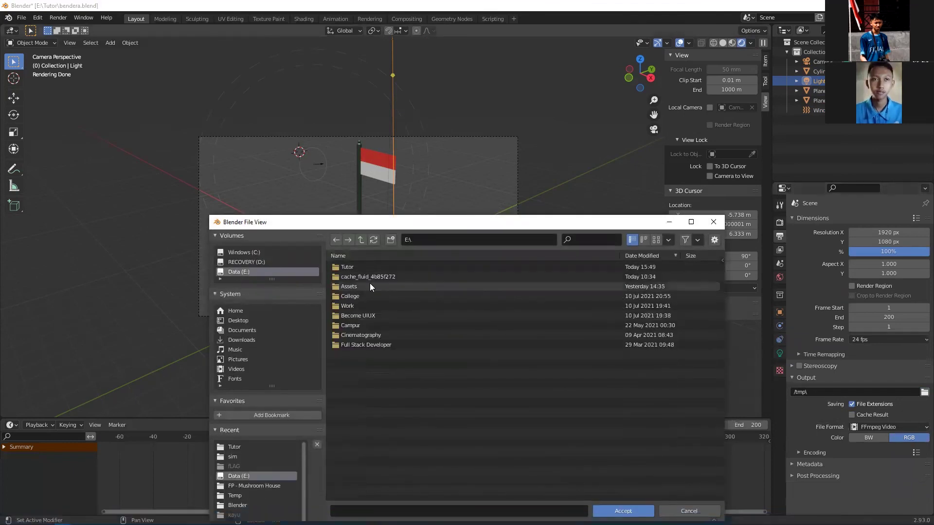
double_click(349, 266)
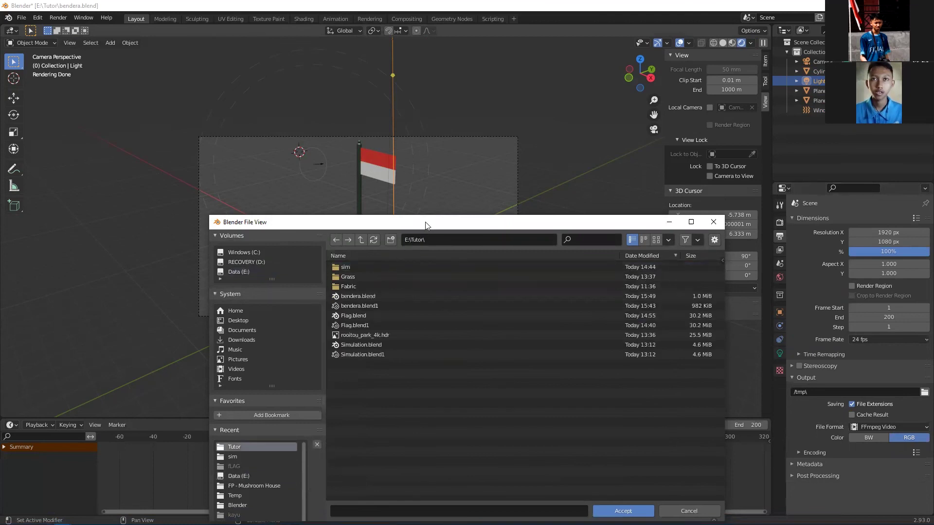
drag(426, 223, 365, 123)
click(565, 412)
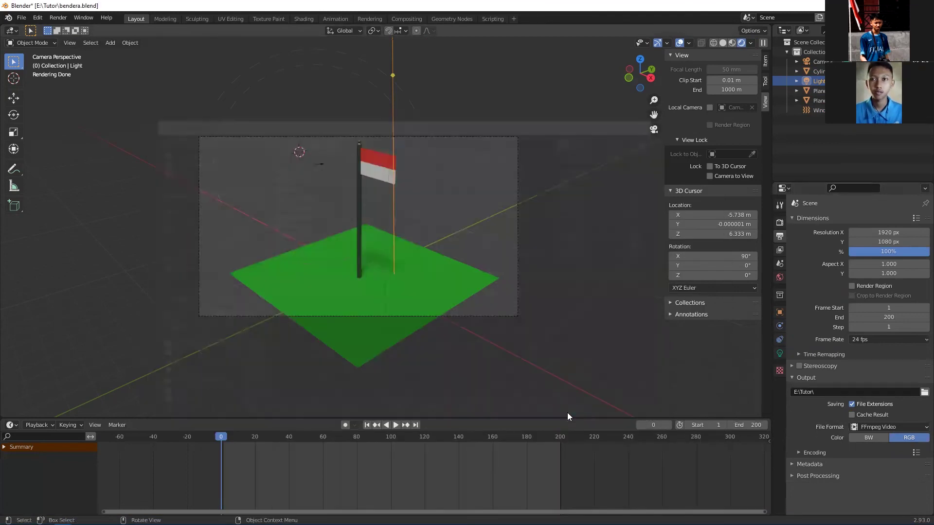
Step: Expand the Metadata section of the output properties and examine which data is included
click(818, 463)
scroll(817, 465, down, 5)
click(882, 362)
scroll(836, 355, down, 1)
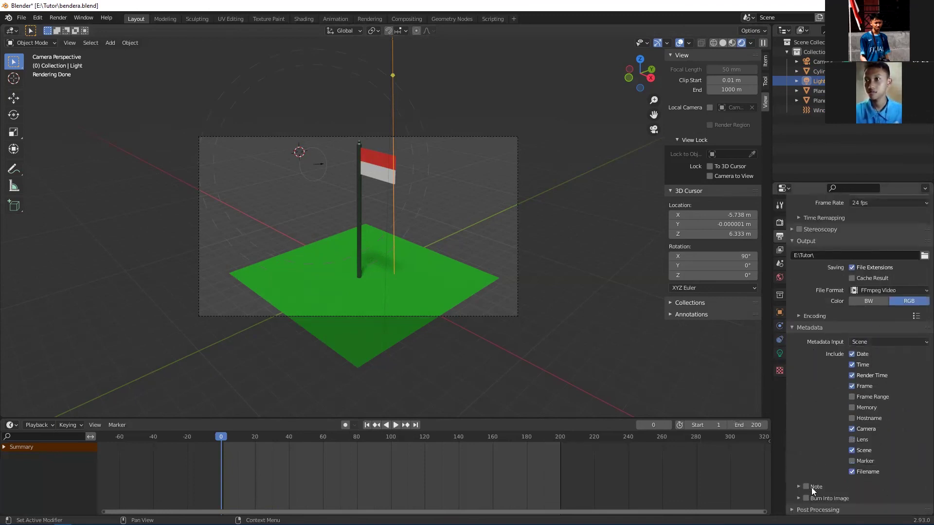
scroll(811, 486, up, 5)
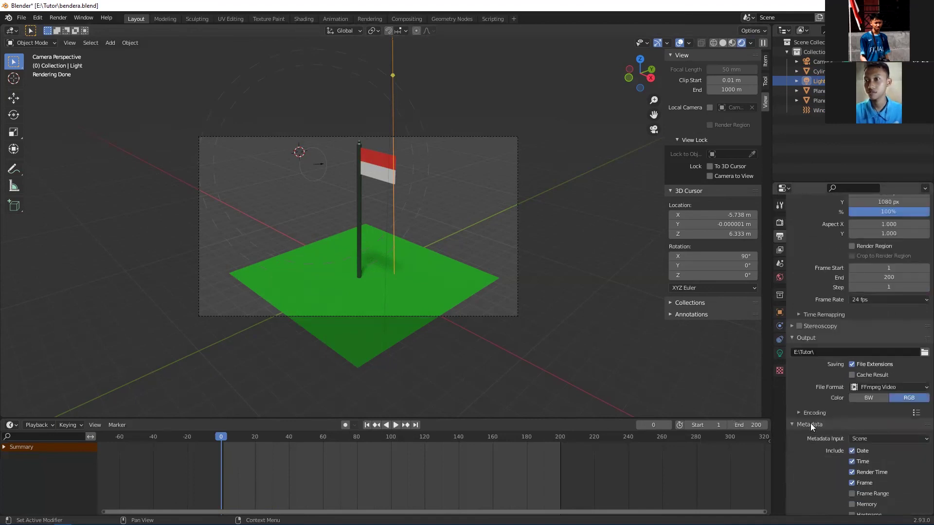
scroll(810, 423, up, 2)
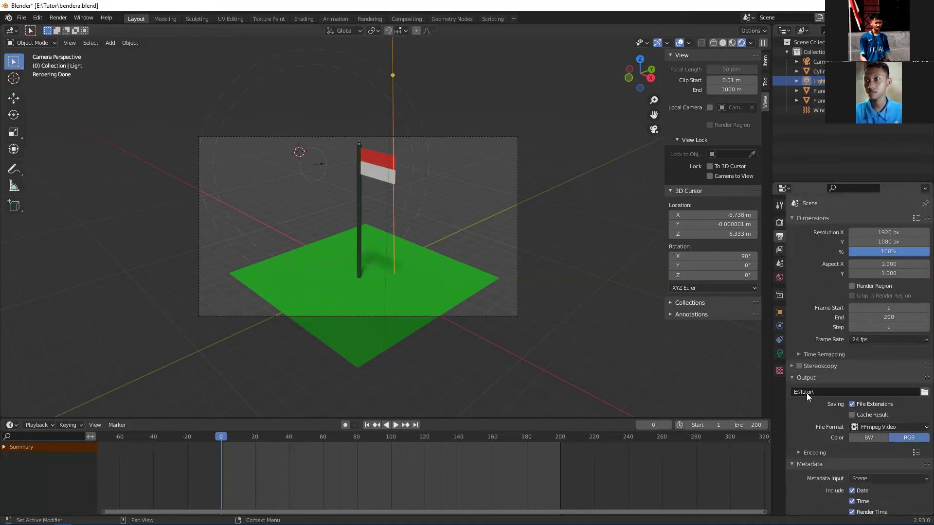
Step: Look through the Cycles render settings, including Light Paths, Film, Performance and Bake, and collapse the Sampling section
click(779, 222)
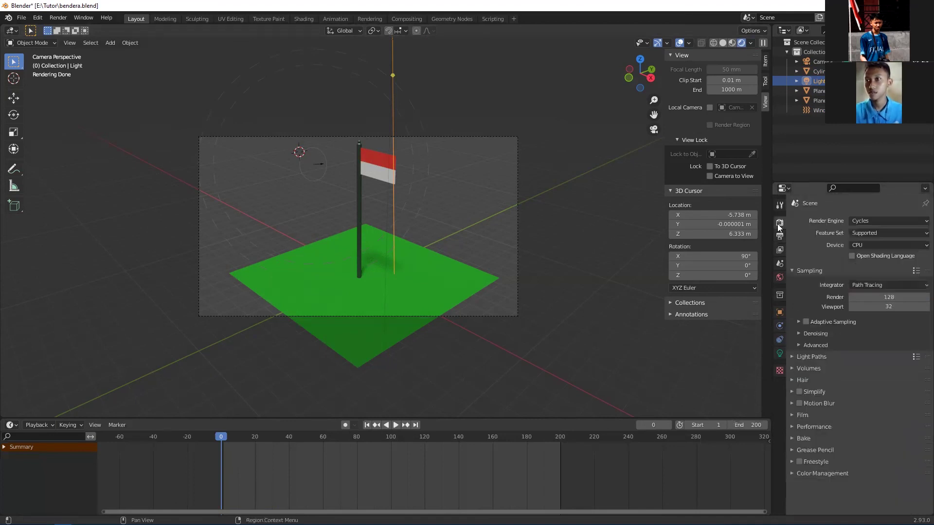
click(805, 358)
click(808, 357)
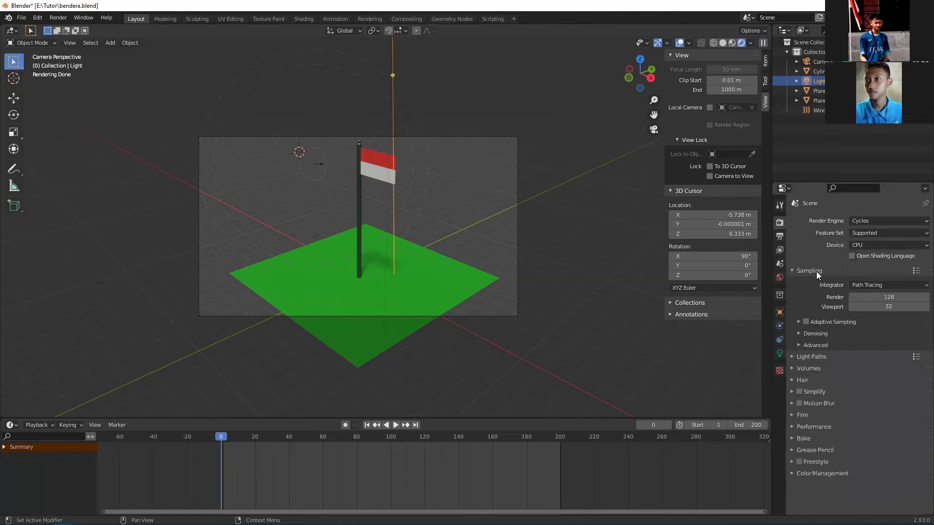
click(809, 271)
click(804, 342)
click(806, 343)
click(807, 352)
click(810, 354)
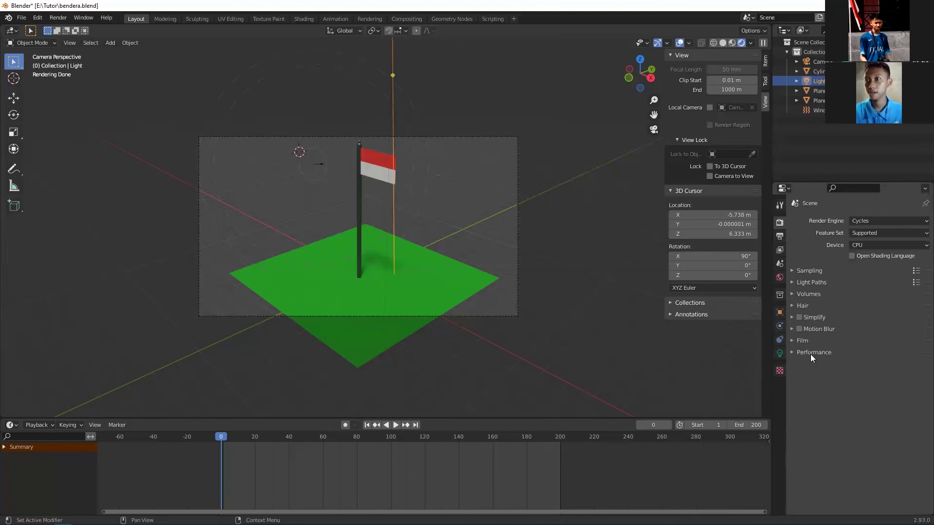
click(805, 361)
click(805, 365)
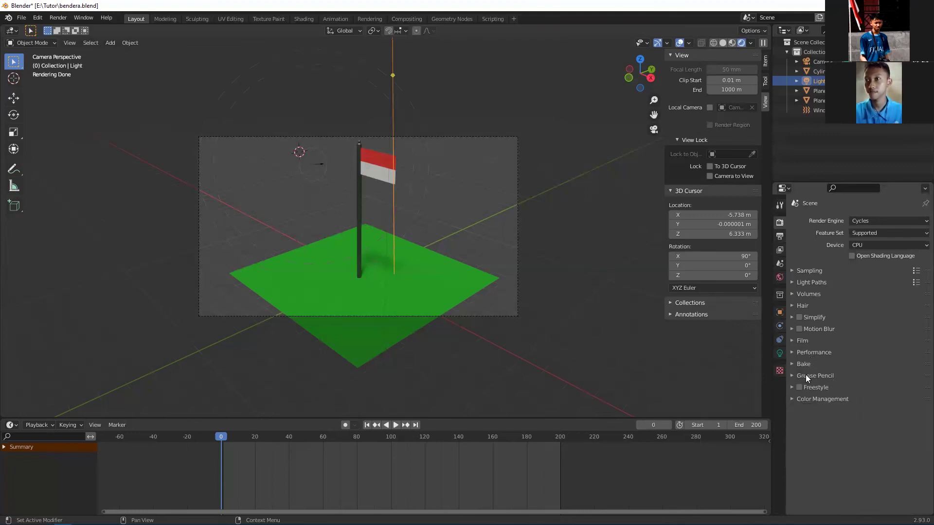
Step: Save the project and start rendering the animation
key(ctrl+s)
click(58, 17)
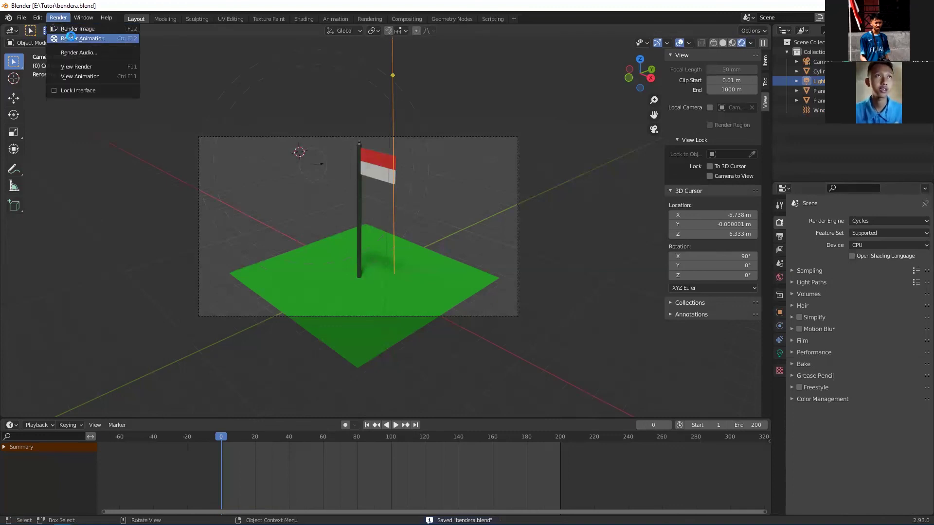
click(71, 38)
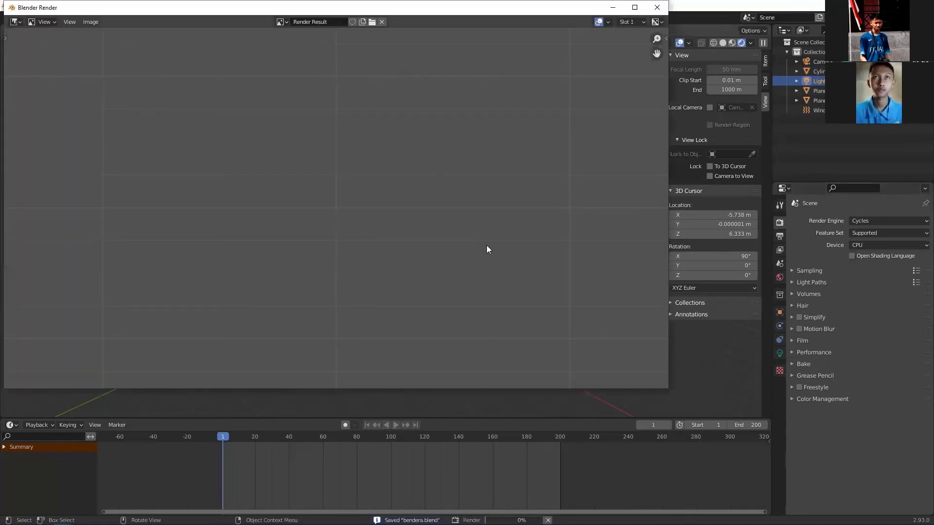